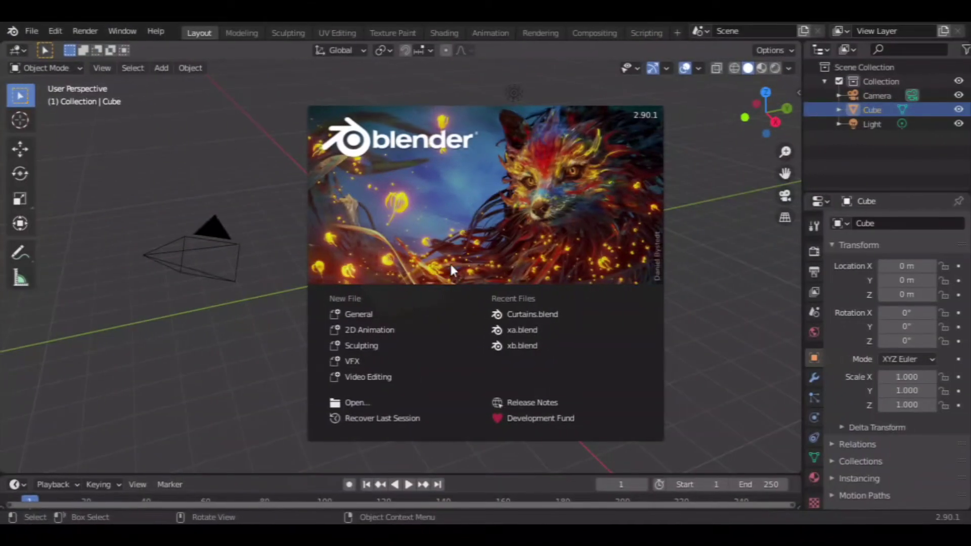
# - Delete the default cube, camera and light, and add a single plane
pyautogui.click(392, 311)
pyautogui.press('a')
pyautogui.press('x')
pyautogui.click(391, 311)
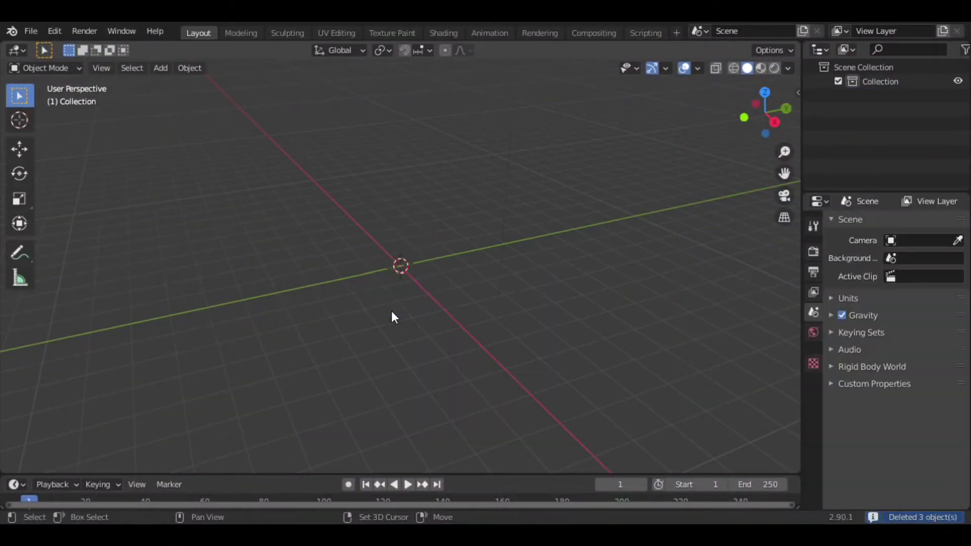
pyautogui.hotkey('shift', 'a')
pyautogui.click(440, 235)
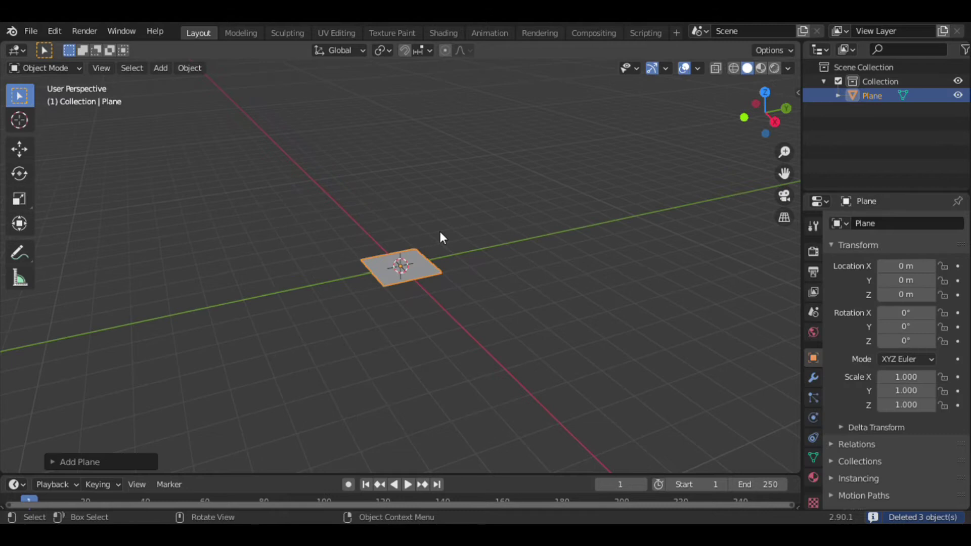
# - Rotate the plane 90° on Y, raise it 2 m, scale it 2 (Y 3), and view from the right
pyautogui.write('ry90')
pyautogui.press('Return')
pyautogui.write('gz2')
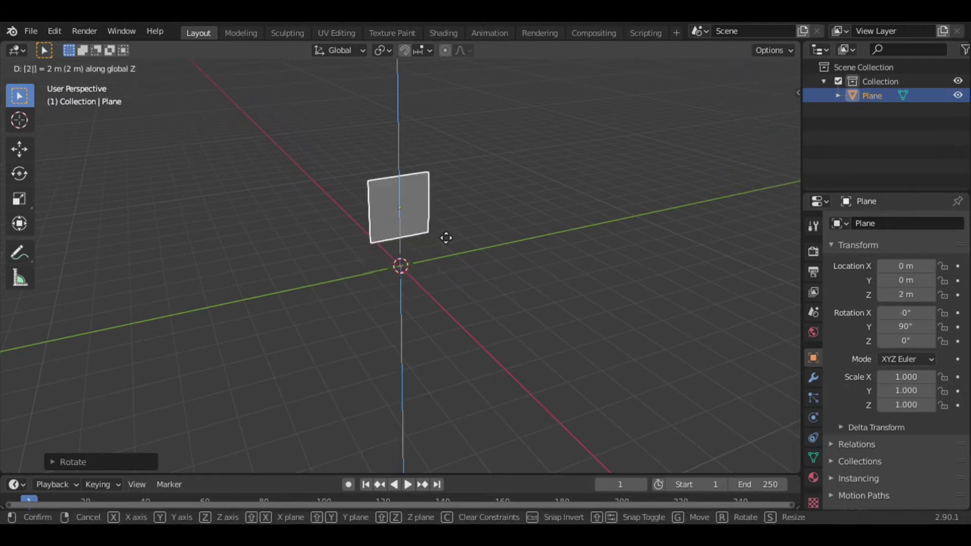
pyautogui.press('Return')
pyautogui.write('s2')
pyautogui.press('Return')
pyautogui.write('sy')
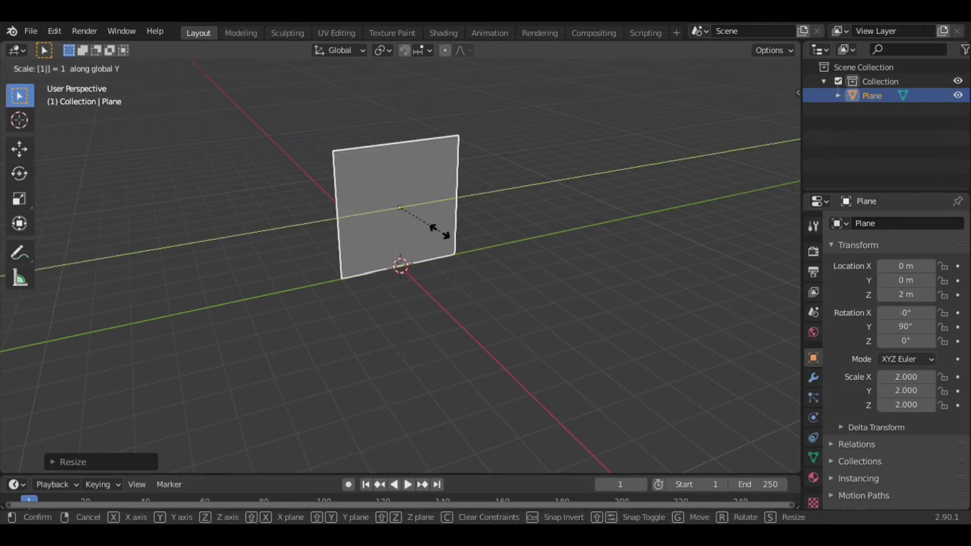
pyautogui.write('3')
pyautogui.press('Return')
pyautogui.click(769, 128)
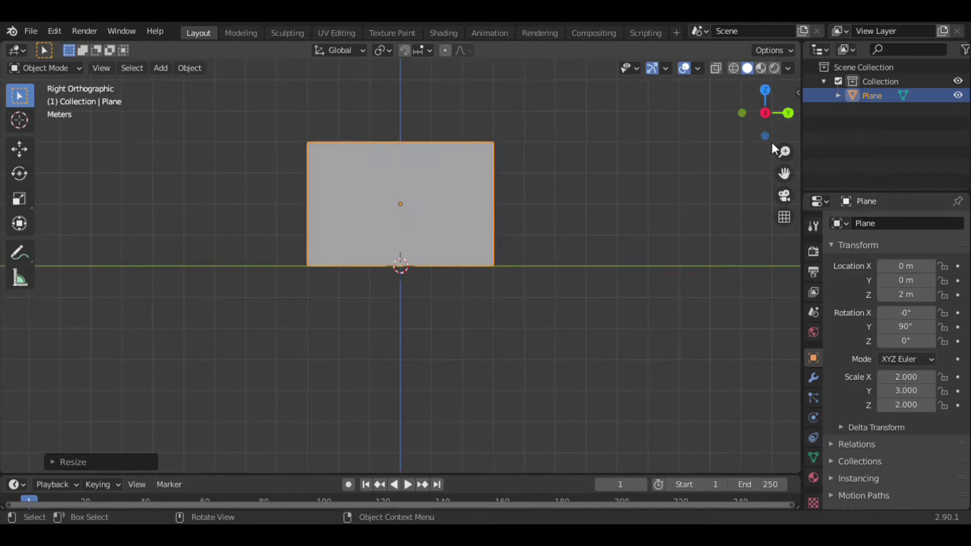
pyautogui.moveTo(783, 151); pyautogui.dragTo(784, 126)
pyautogui.moveTo(783, 173); pyautogui.dragTo(791, 280)
# - Subdivide the plane's mesh with 50 cuts, then select its top-left corner vertex
pyautogui.press('Tab')
pyautogui.rightClick(283, 172)
pyautogui.click(278, 169)
pyautogui.click(54, 458)
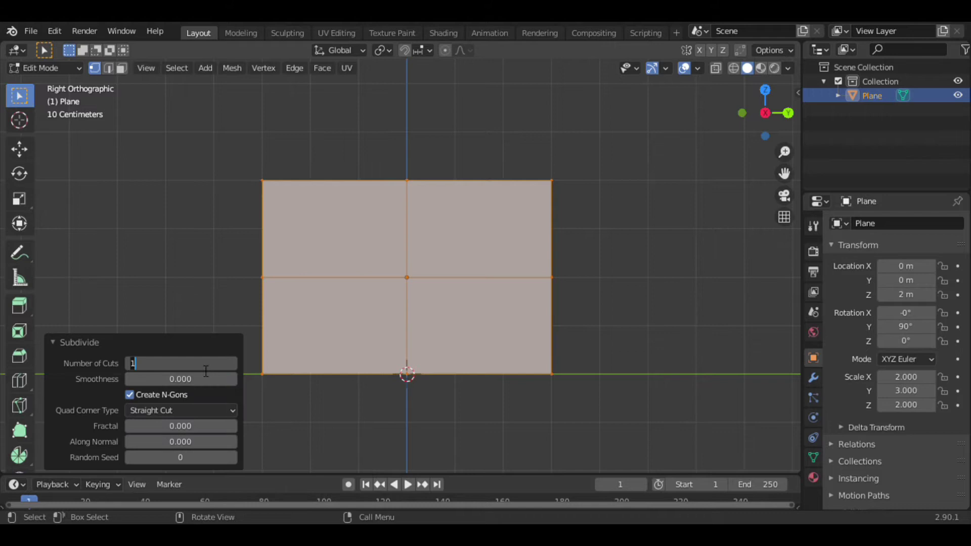
pyautogui.press('Return')
pyautogui.moveTo(783, 152)
pyautogui.mouseDown()
pyautogui.moveTo(793, 161)
pyautogui.moveTo(787, 132)
pyautogui.mouseUp()
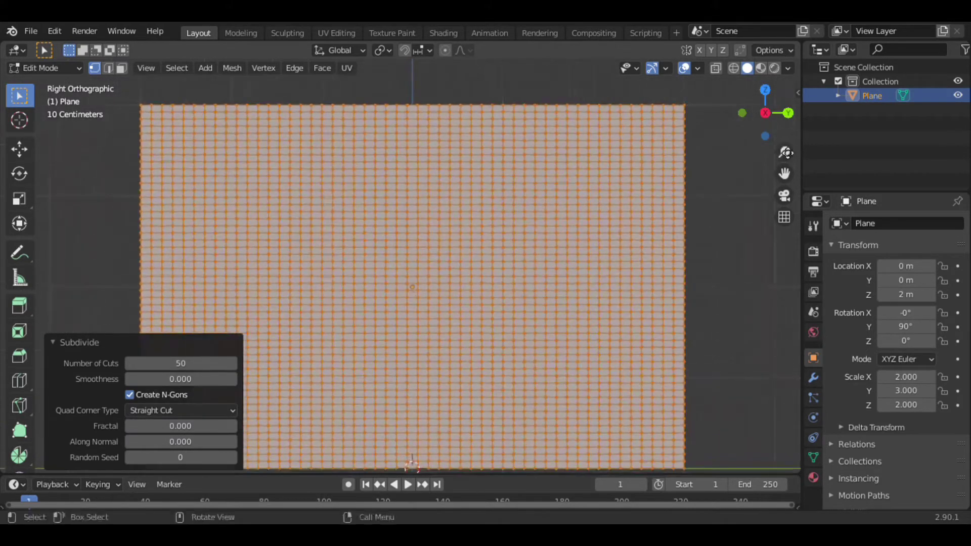
pyautogui.moveTo(784, 174); pyautogui.dragTo(784, 227)
pyautogui.click(678, 155)
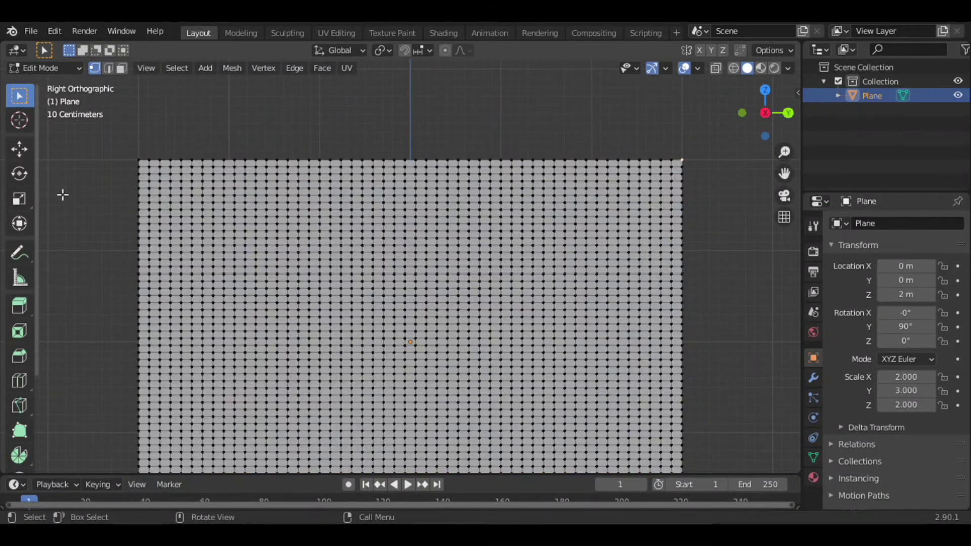
# - Hook the first six top-edge vertices, starting at the left corner, to new empties
pyautogui.hotkey('ctrl', 'h')
pyautogui.click(138, 155)
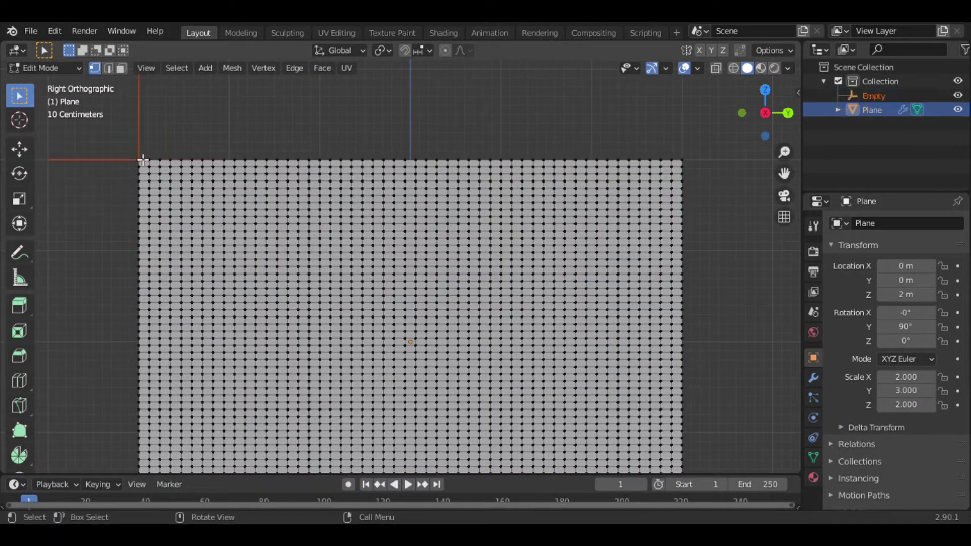
pyautogui.hotkey('ctrl', 'h')
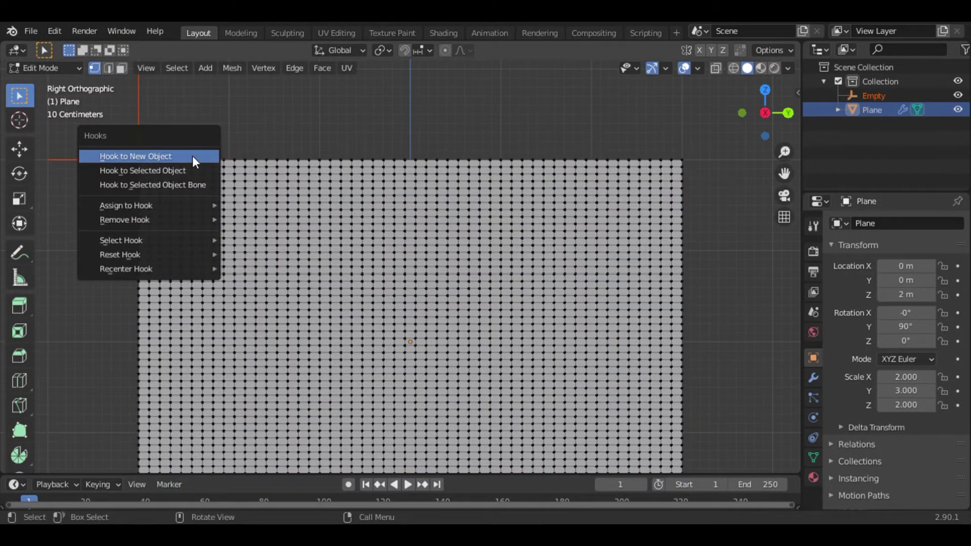
pyautogui.click(194, 158)
pyautogui.click(249, 160)
pyautogui.hotkey('ctrl', 'h')
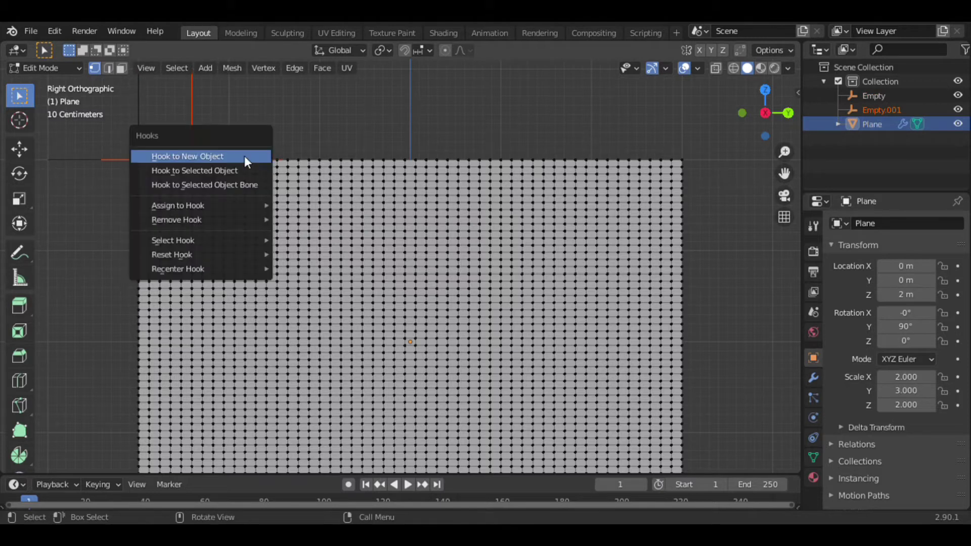
pyautogui.click(299, 161)
pyautogui.hotkey('ctrl', 'h')
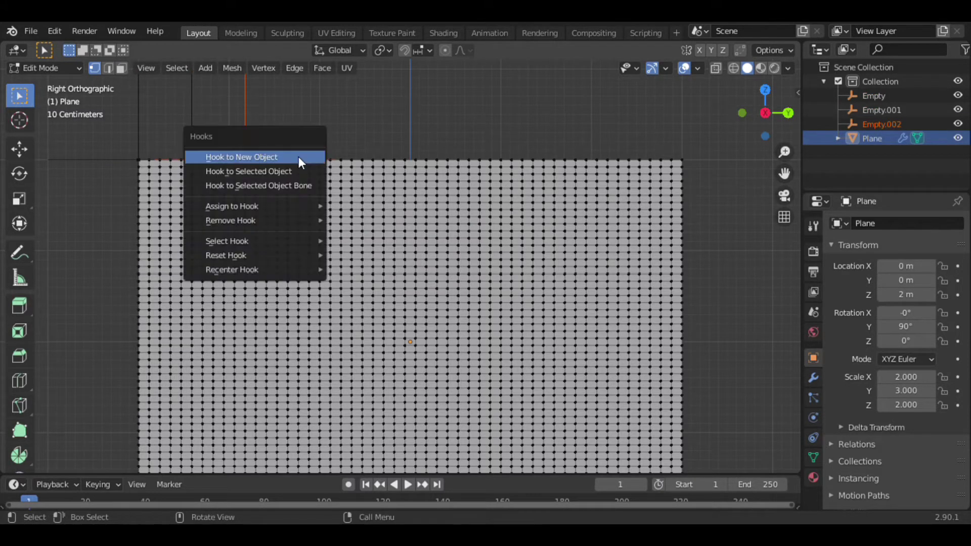
pyautogui.hotkey('ctrl', 'h')
pyautogui.click(357, 162)
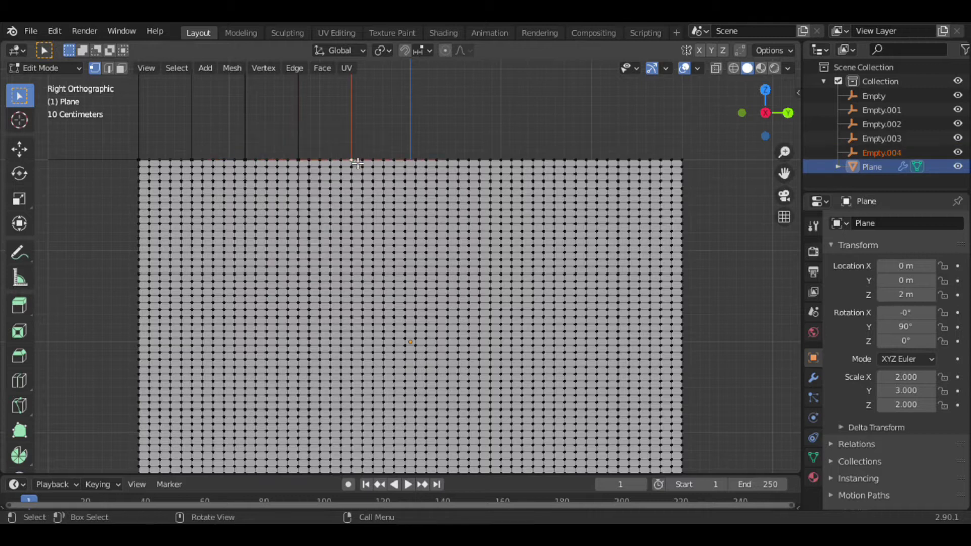
pyautogui.click(407, 161)
pyautogui.hotkey('ctrl', 'h')
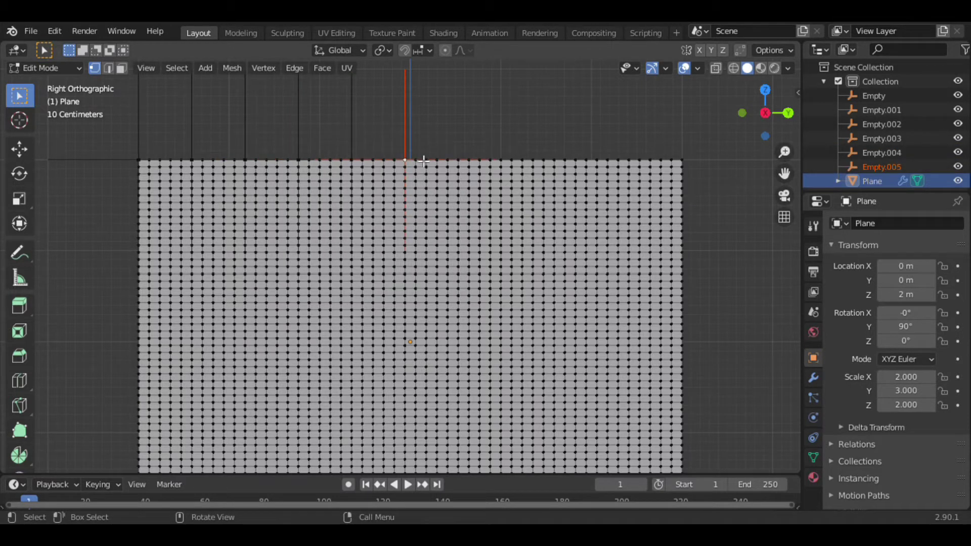
# - Hook the remaining top-edge vertices, through the top-right corner, to new empties
pyautogui.click(462, 162)
pyautogui.hotkey('ctrl', 'h')
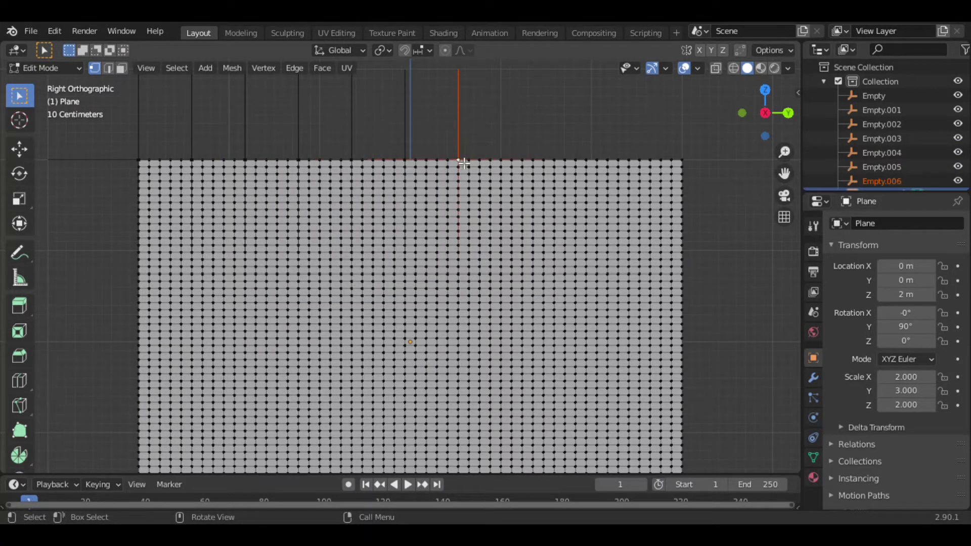
pyautogui.hotkey('ctrl', 'h')
pyautogui.click(520, 161)
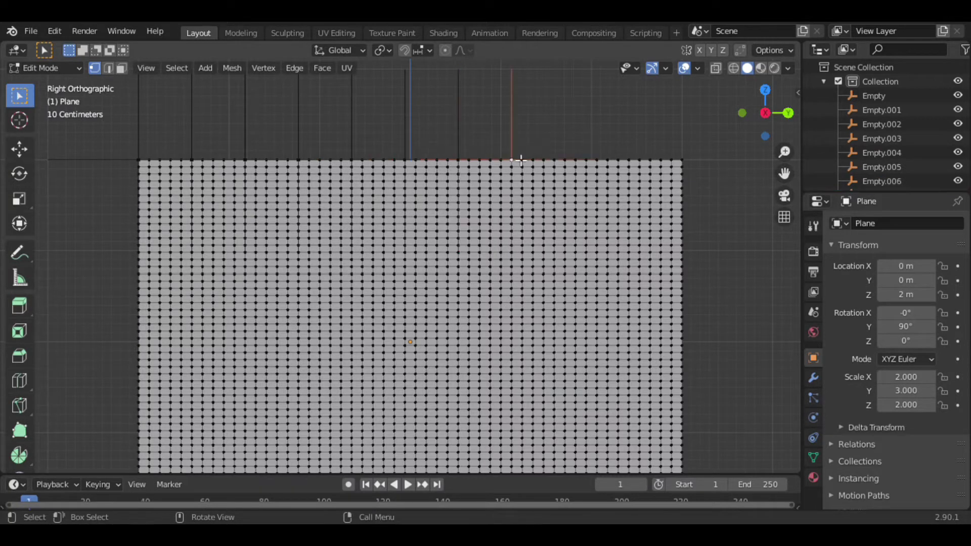
pyautogui.hotkey('ctrl', 'h')
pyautogui.click(569, 163)
pyautogui.hotkey('ctrl', 'h')
pyautogui.click(624, 163)
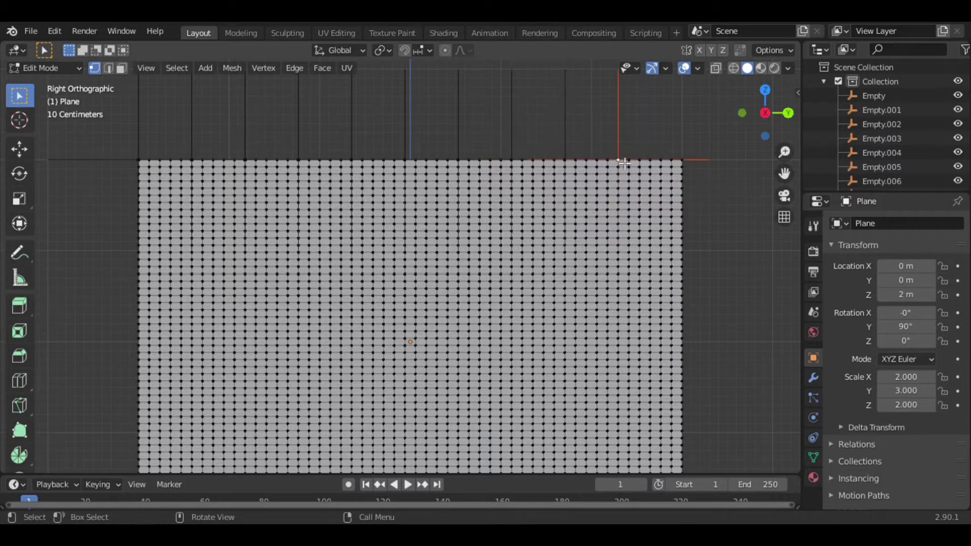
pyautogui.hotkey('ctrl', 'h')
# - Reframe and orbit to a perspective view of the hooked plane, using the X menu in between
pyautogui.click(674, 162)
pyautogui.moveTo(784, 174); pyautogui.dragTo(741, 104)
pyautogui.moveTo(644, 93); pyautogui.dragTo(635, 83)
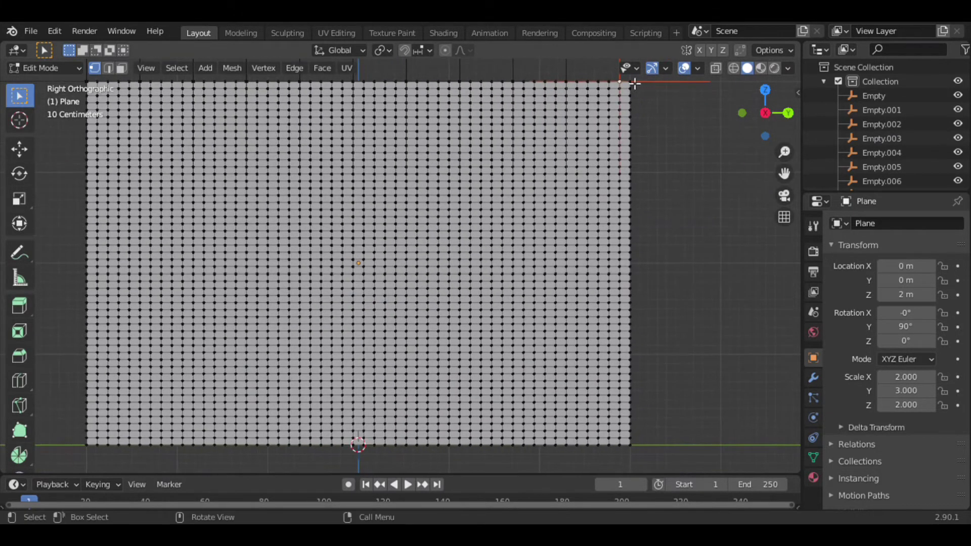
pyautogui.press('x')
pyautogui.click(580, 337)
pyautogui.moveTo(765, 113)
pyautogui.mouseDown()
pyautogui.moveTo(786, 156)
pyautogui.moveTo(774, 106)
pyautogui.mouseUp()
pyautogui.keyDown('shift'); pyautogui.moveTo(404, 253); pyautogui.dragTo(500, 255, button='middle'); pyautogui.keyUp('shift')
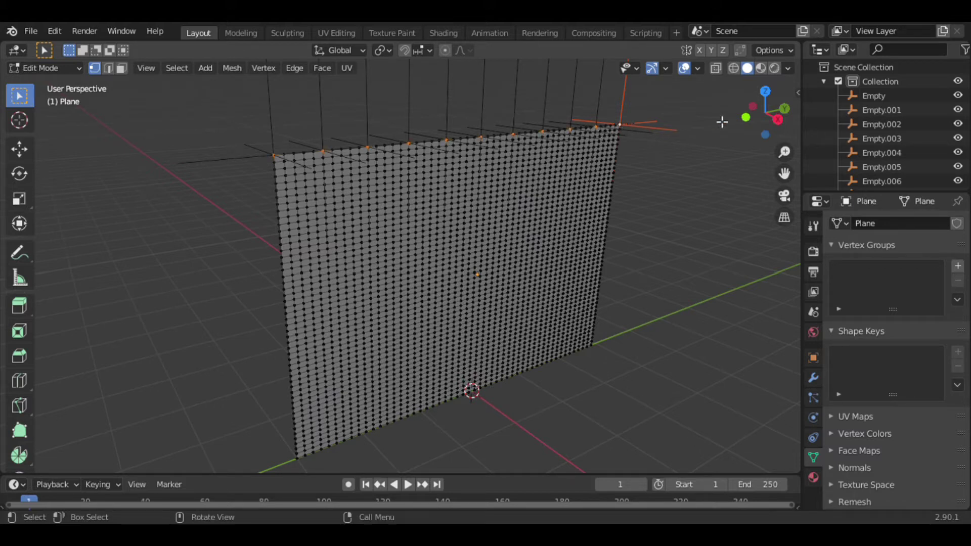
# - Create vertex group 'Group', assign the hooked top vertices to it, and return to Object Mode
pyautogui.click(788, 127)
pyautogui.moveTo(778, 120); pyautogui.dragTo(789, 116)
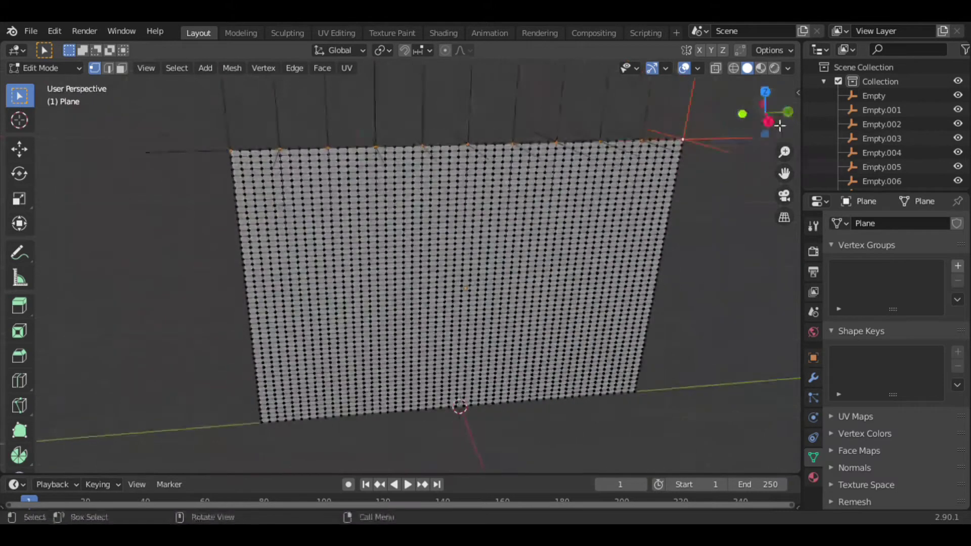
pyautogui.click(957, 265)
pyautogui.click(852, 356)
pyautogui.press('Tab')
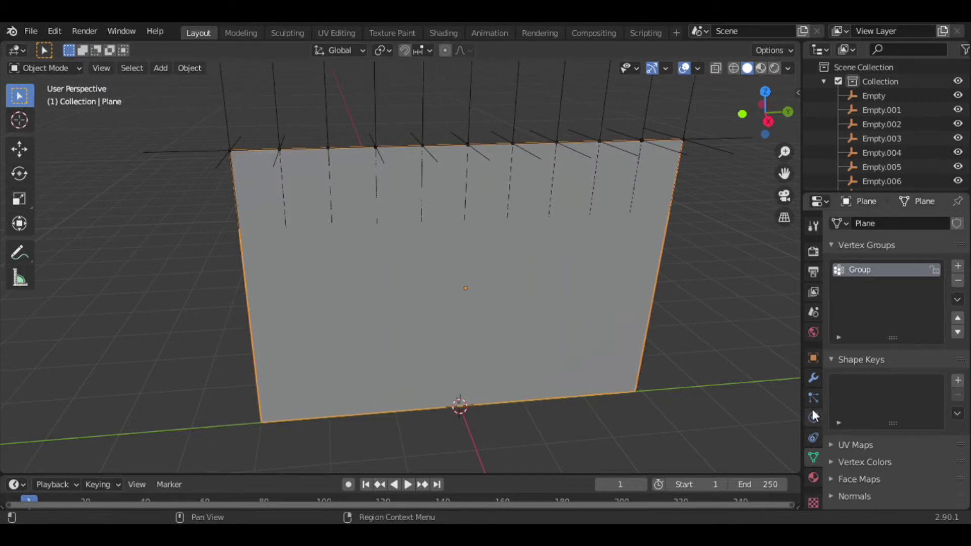
# - Add cloth physics to the plane using the Rubber preset
pyautogui.click(813, 416)
pyautogui.click(863, 278)
pyautogui.click(943, 372)
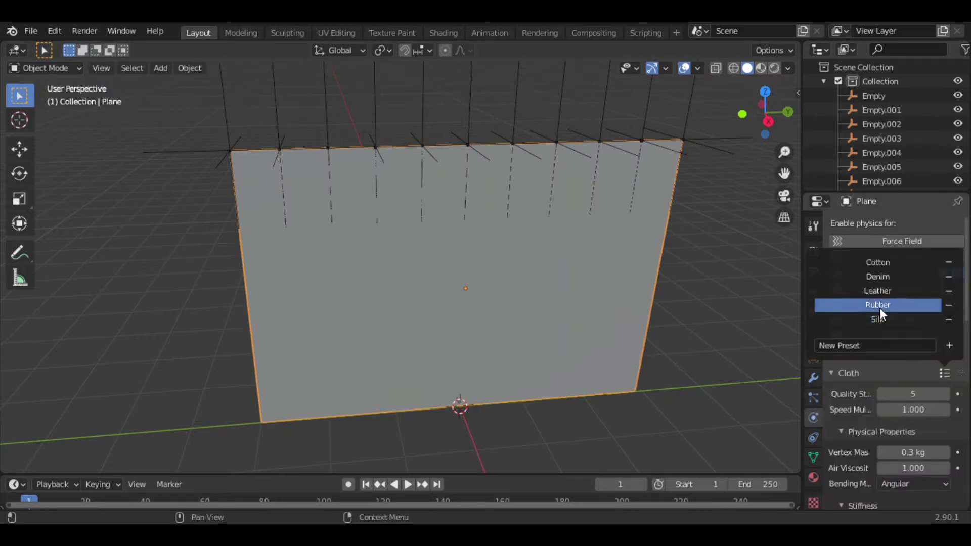
pyautogui.click(882, 305)
# - Pin the cloth with the Group vertex group and set gravity weight to 3
pyautogui.scroll(-5, 900, 374)
pyautogui.scroll(-5, 900, 374)
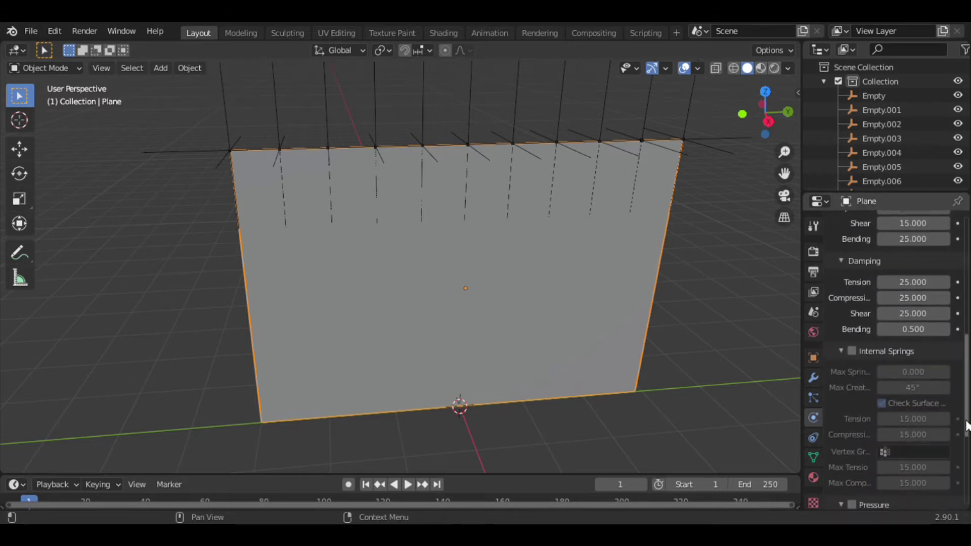
pyautogui.scroll(-5, 899, 374)
pyautogui.scroll(-2, 885, 488)
pyautogui.scroll(-5, 935, 450)
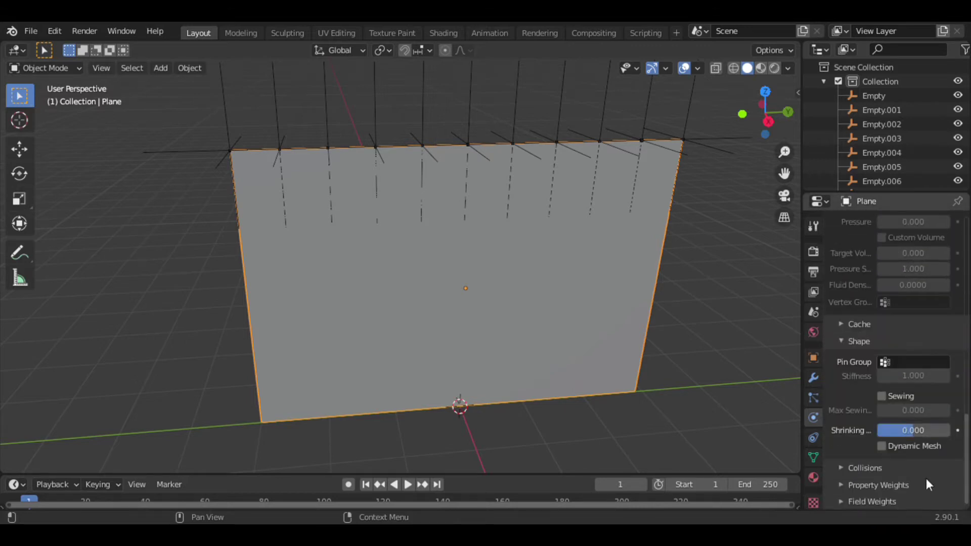
pyautogui.click(905, 362)
pyautogui.click(821, 382)
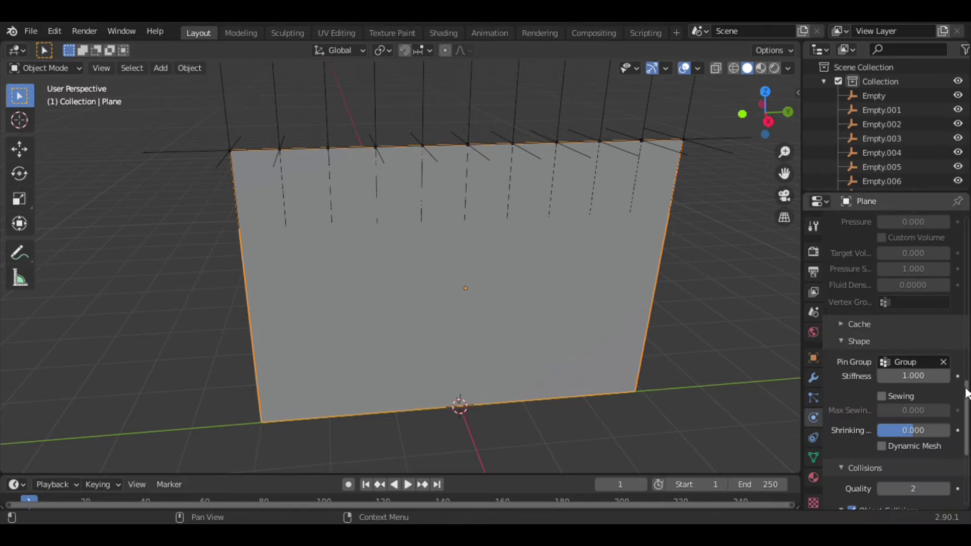
pyautogui.scroll(-9, 966, 393)
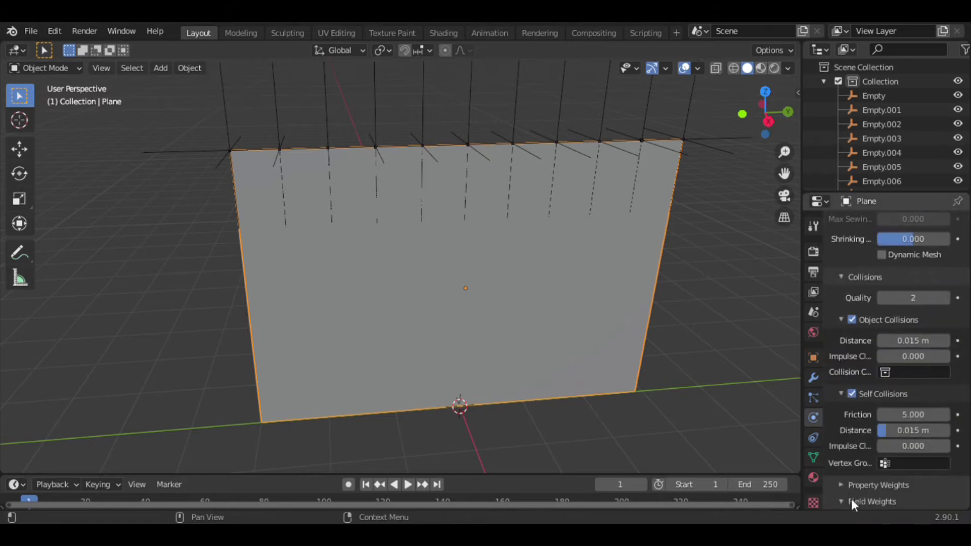
pyautogui.scroll(-12, 851, 498)
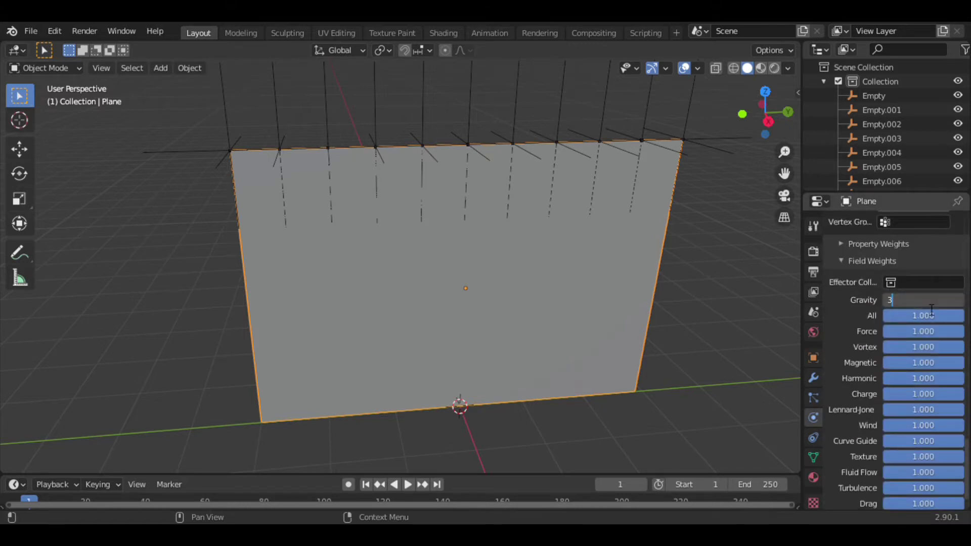
pyautogui.press('KP_3')
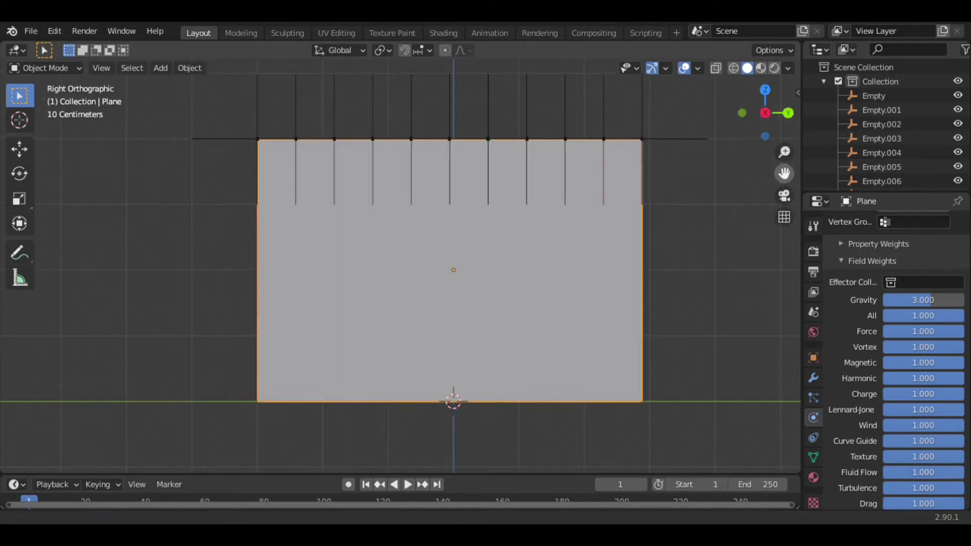
# - Snap the 3D cursor to the leftmost empty and use it as the transform pivot
pyautogui.moveTo(784, 173); pyautogui.dragTo(784, 233)
pyautogui.moveTo(243, 120); pyautogui.dragTo(671, 150)
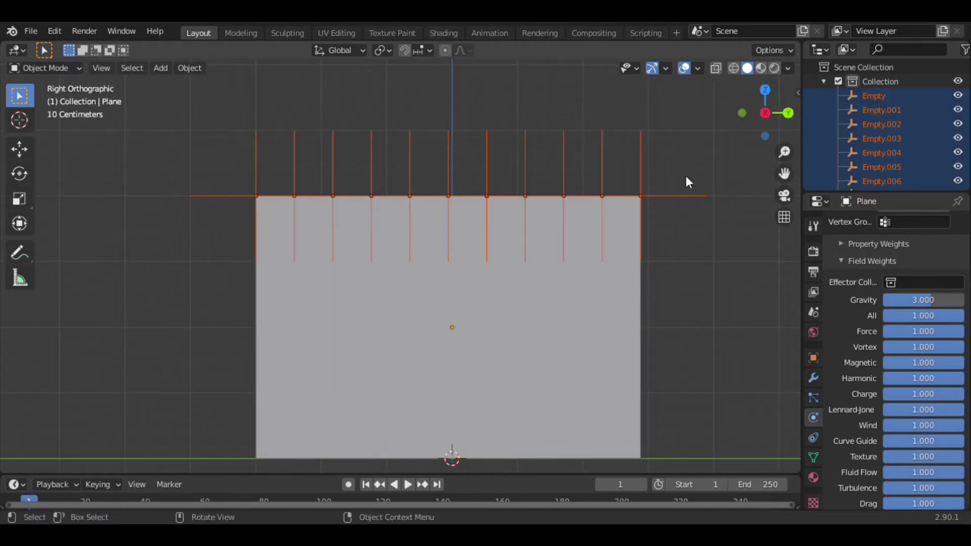
pyautogui.click(478, 108)
pyautogui.click(258, 152)
pyautogui.hotkey('shift', 's')
pyautogui.click(392, 228)
pyautogui.click(384, 50)
pyautogui.click(391, 82)
# - Play the simulation and scale all empties to 0.343 along Y, checking the pleats in perspective
pyautogui.moveTo(191, 117)
pyautogui.mouseDown()
pyautogui.moveTo(618, 117)
pyautogui.moveTo(647, 151)
pyautogui.mouseUp()
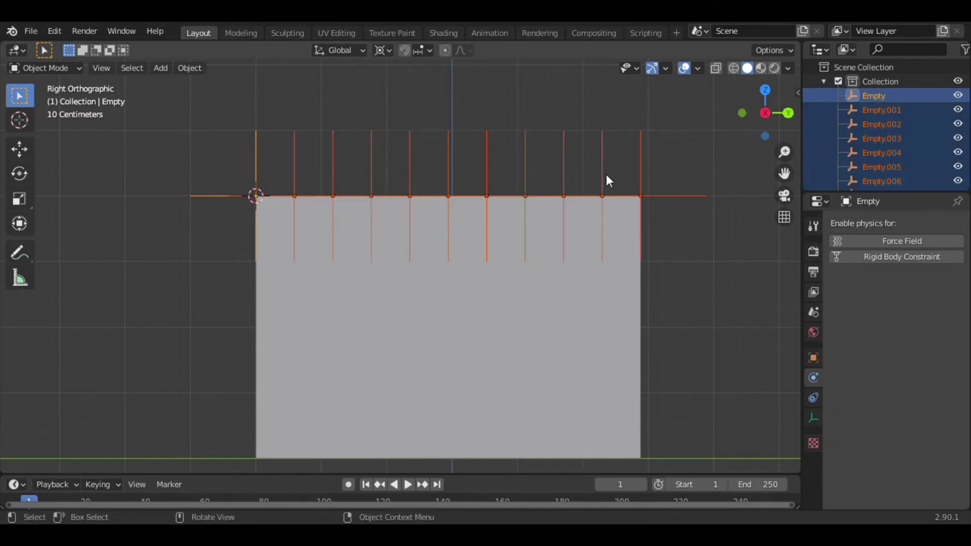
pyautogui.press('space')
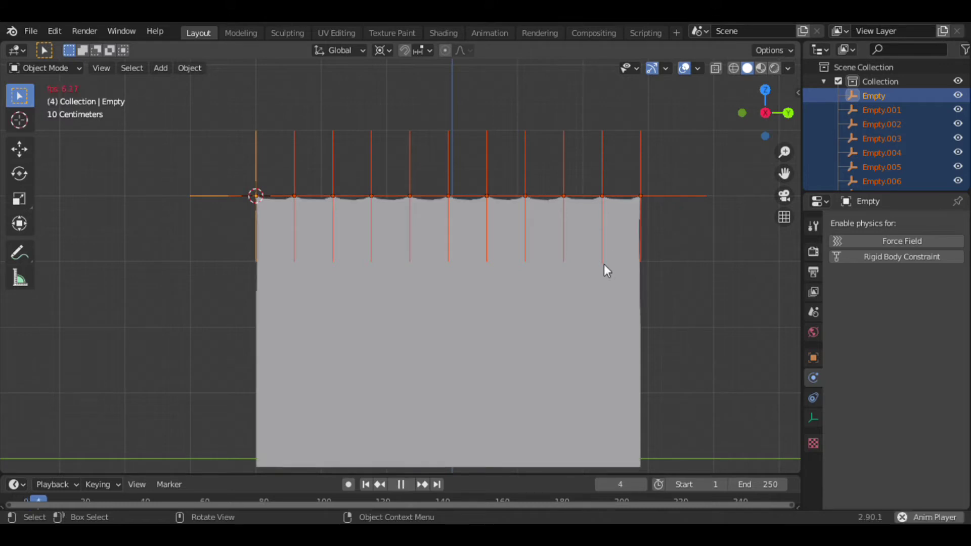
pyautogui.press('s')
pyautogui.press('y')
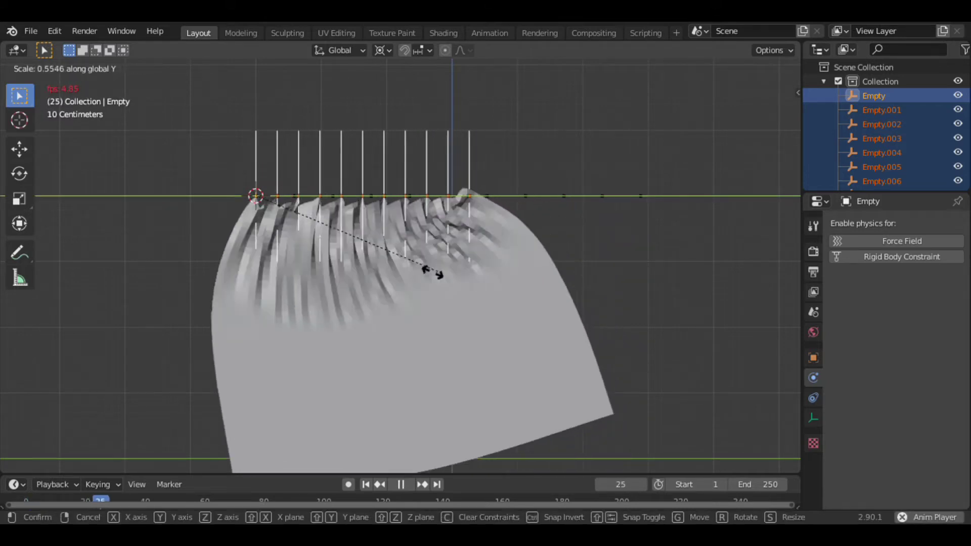
pyautogui.click(347, 279)
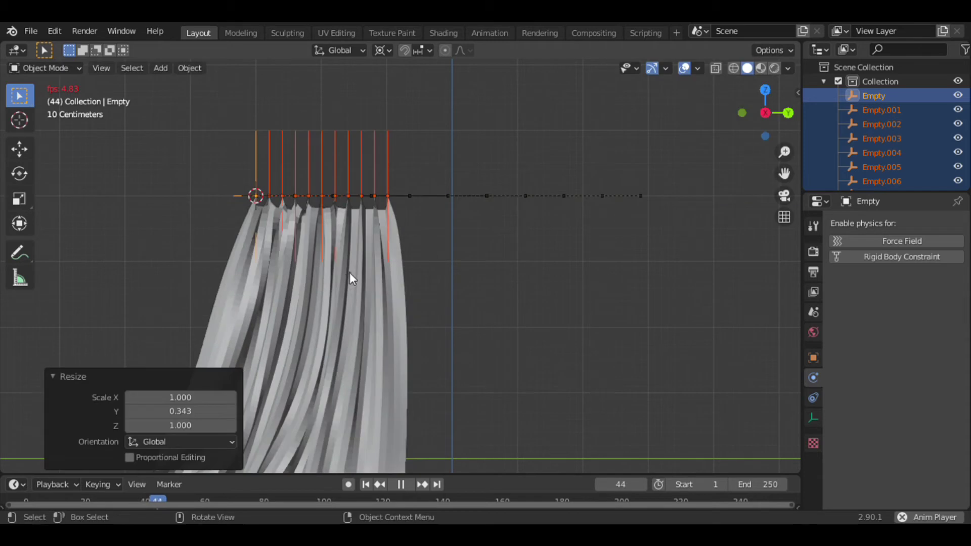
pyautogui.moveTo(764, 112); pyautogui.dragTo(771, 116)
pyautogui.moveTo(784, 173); pyautogui.dragTo(773, 177)
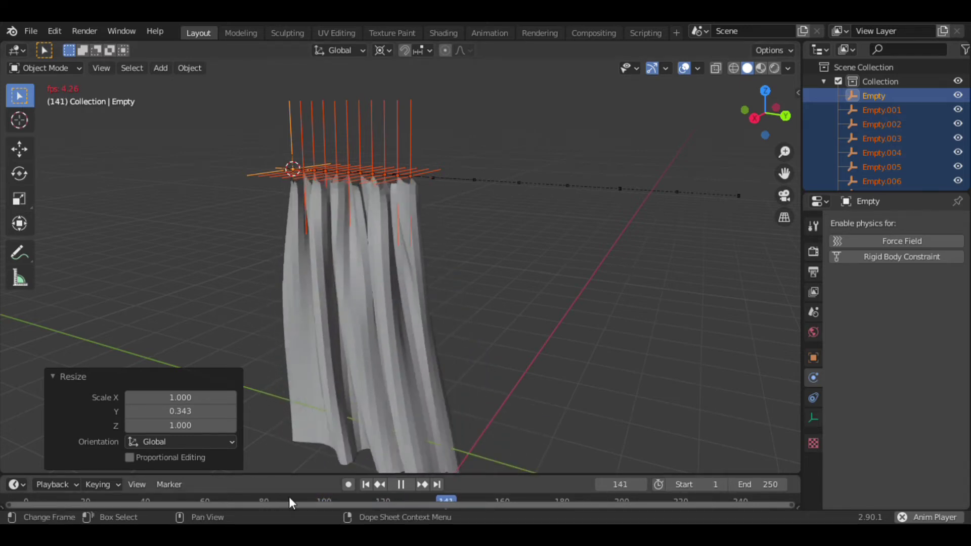
pyautogui.click(563, 365)
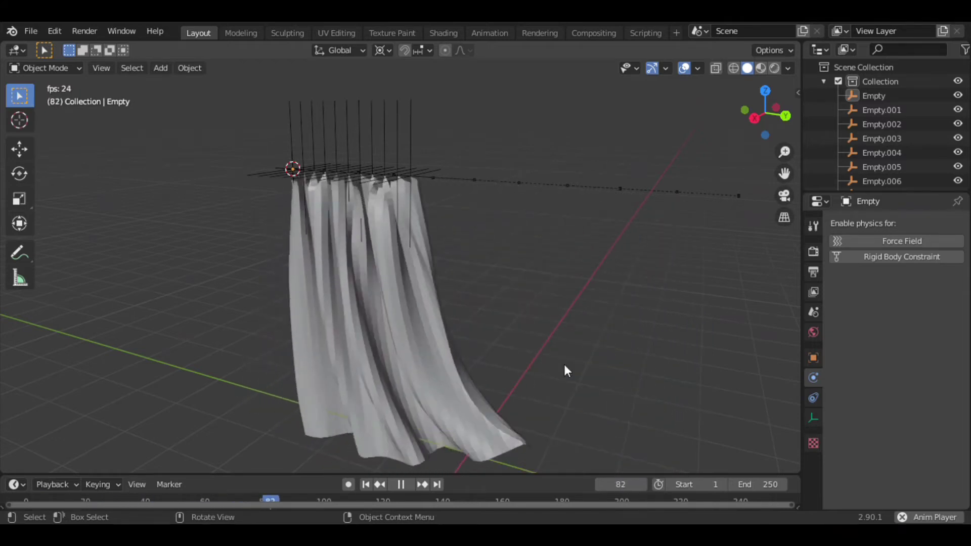
# - Stop playback and apply Shade Smooth to the curtain cloth
pyautogui.click(372, 314)
pyautogui.press('space')
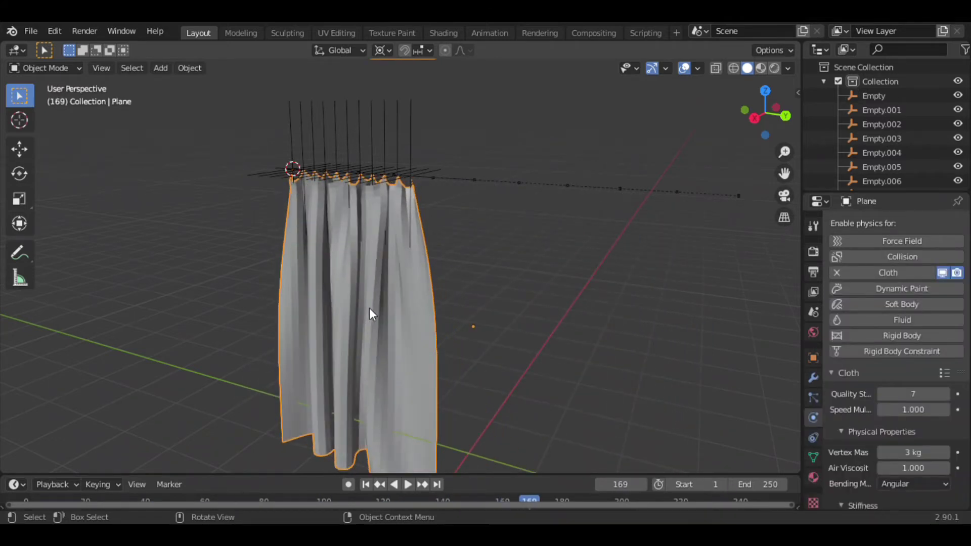
pyautogui.rightClick(471, 265)
pyautogui.click(470, 263)
# - Gather the empties to 0.296 along Y during playback, then return to frame 1
pyautogui.moveTo(517, 118); pyautogui.dragTo(762, 130)
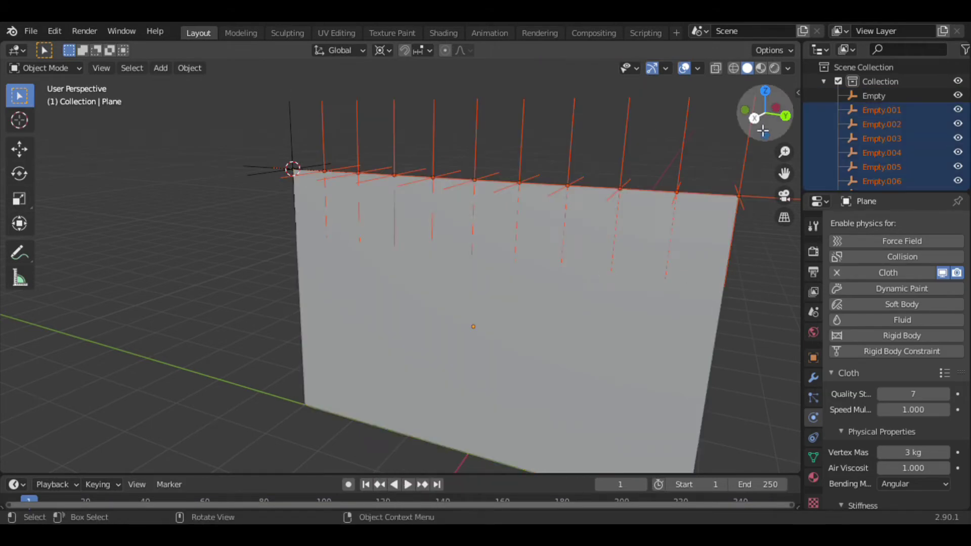
pyautogui.keyDown('shift'); pyautogui.click(292, 131); pyautogui.keyUp('shift')
pyautogui.press('space')
pyautogui.press('s')
pyautogui.press('y')
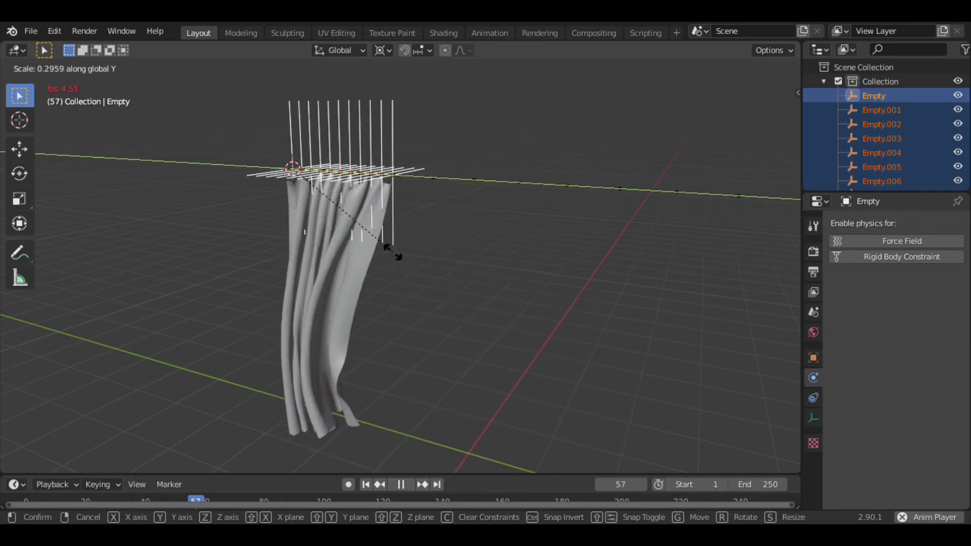
pyautogui.click(392, 254)
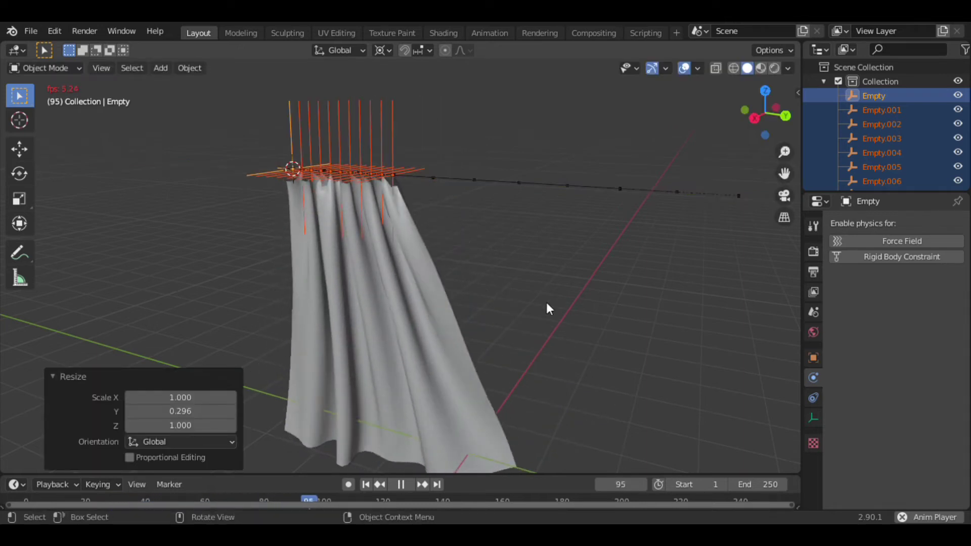
pyautogui.moveTo(757, 119); pyautogui.dragTo(756, 120)
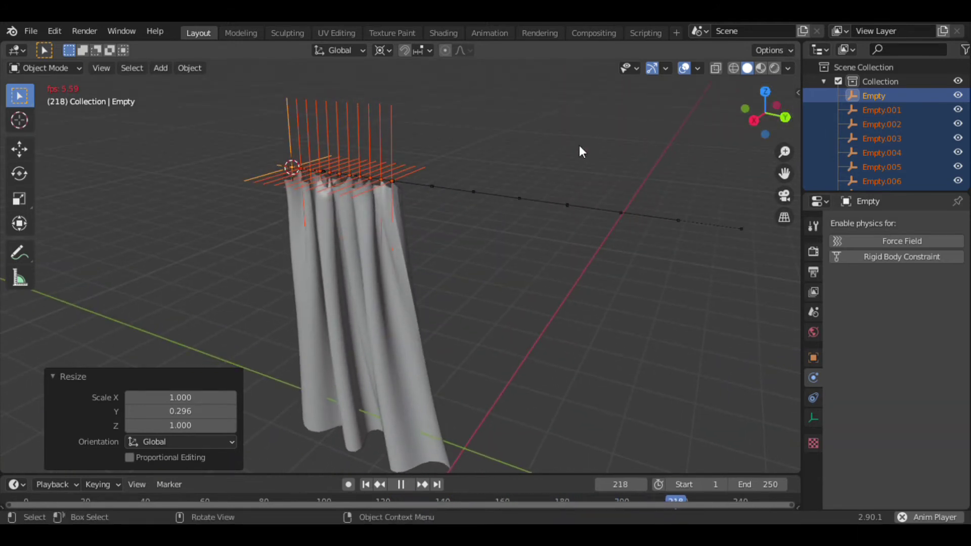
pyautogui.moveTo(764, 113); pyautogui.dragTo(763, 115)
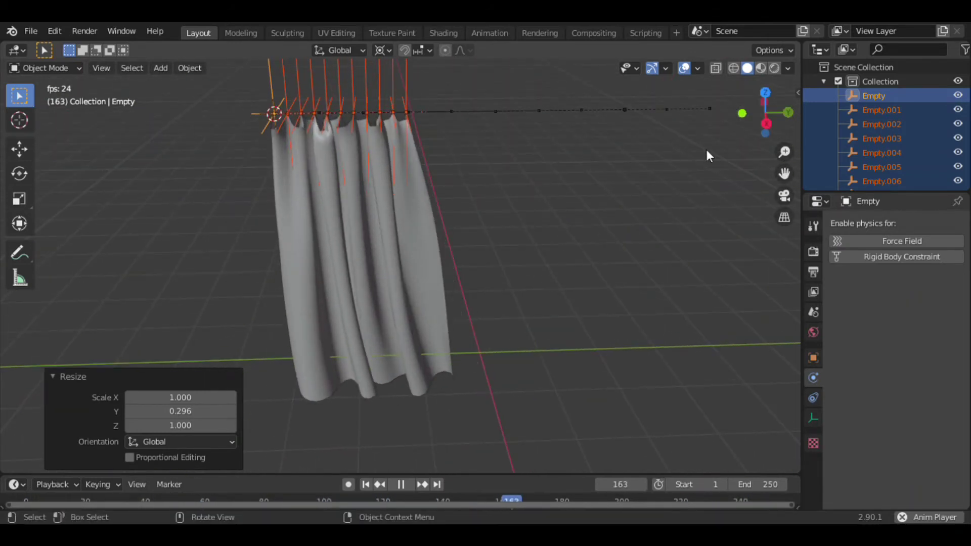
pyautogui.press('space')
pyautogui.hotkey('shift', 'Left')
pyautogui.click(733, 193)
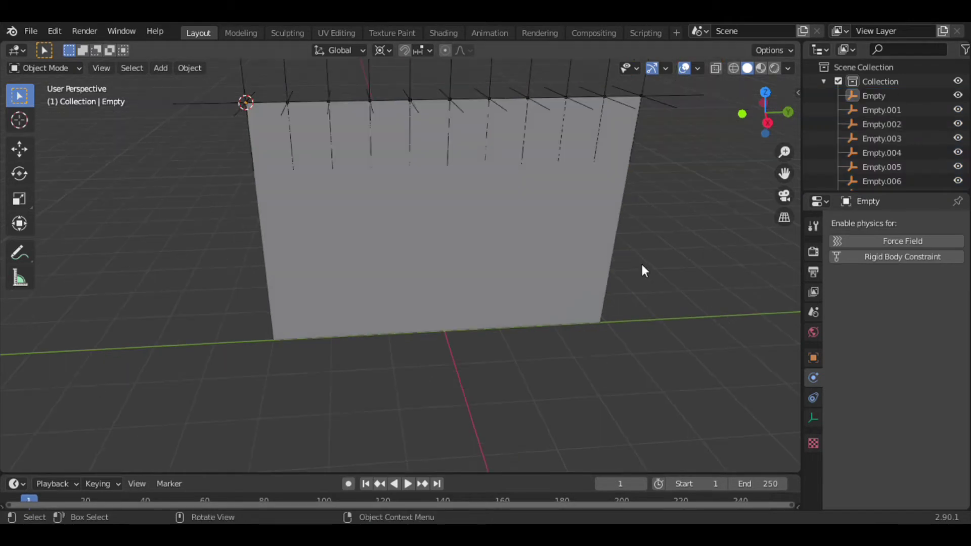
# - Add a plane at the world origin and scale it up into a large floor
pyautogui.press('a')
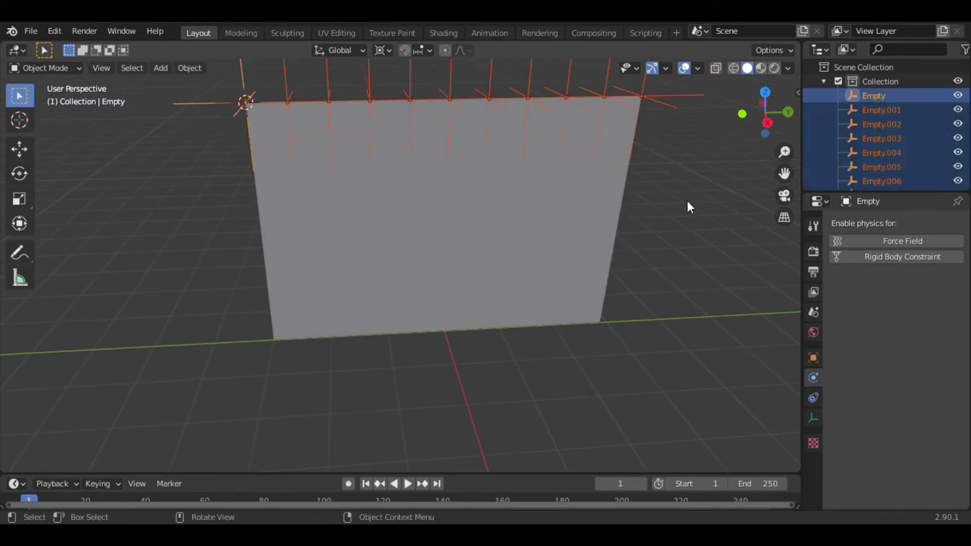
pyautogui.hotkey('alt', 'a')
pyautogui.hotkey('shift', 'a')
pyautogui.click(749, 225)
pyautogui.press('g')
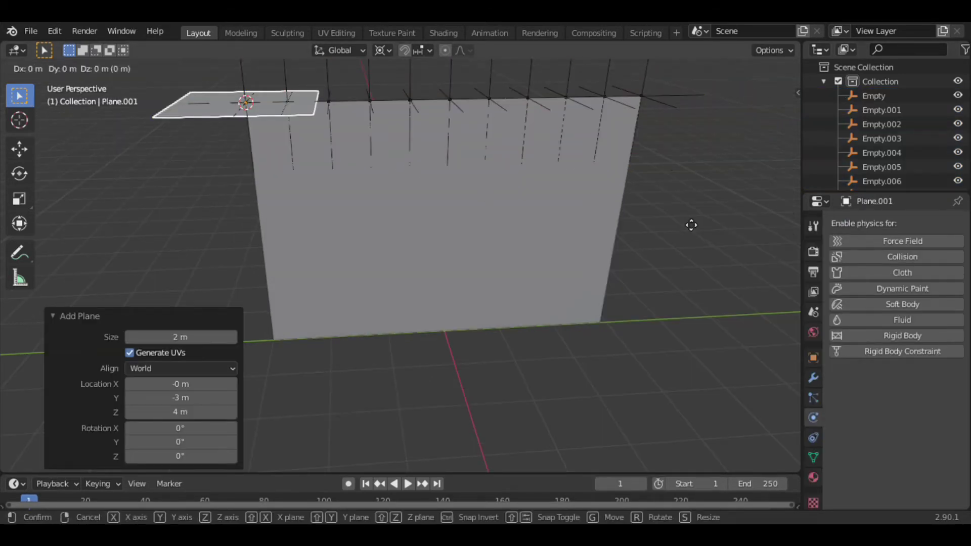
pyautogui.press('Escape')
pyautogui.hotkey('ctrl', 'z')
pyautogui.hotkey('shift', 's')
pyautogui.click(627, 414)
pyautogui.hotkey('shift', 'a')
pyautogui.click(467, 184)
pyautogui.press('s')
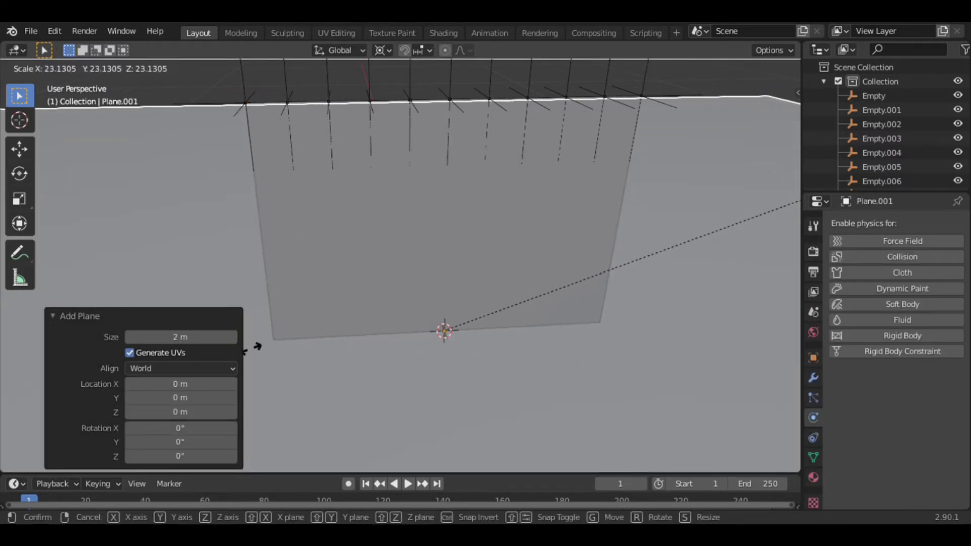
pyautogui.click(256, 340)
# - Snap the 3D cursor back to the first empty and give the floor Collision physics
pyautogui.click(249, 99)
pyautogui.hotkey('shift', 's')
pyautogui.click(247, 198)
pyautogui.click(526, 280)
pyautogui.click(889, 257)
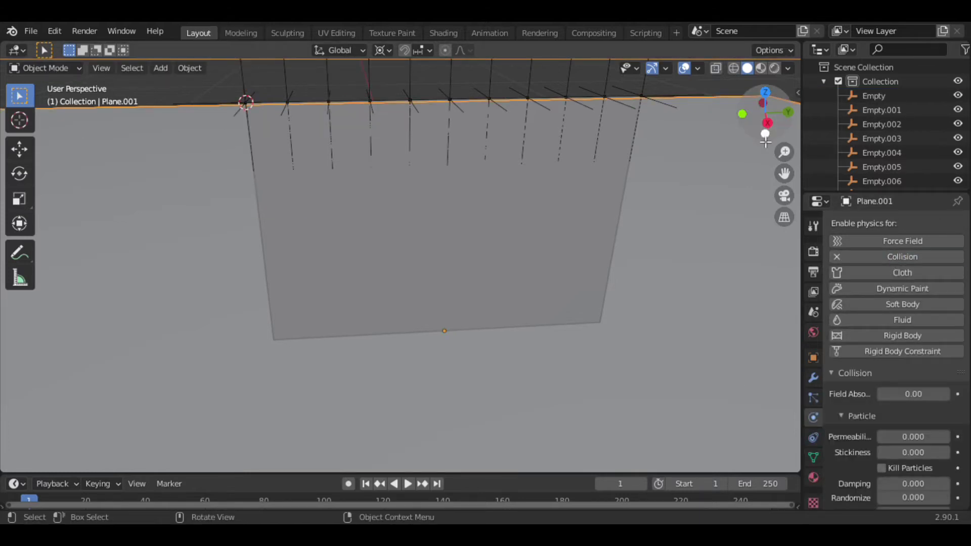
# - Select the empties, play the simulation and start scaling them along Y
pyautogui.moveTo(765, 116); pyautogui.dragTo(790, 152)
pyautogui.moveTo(374, 104); pyautogui.dragTo(304, 76)
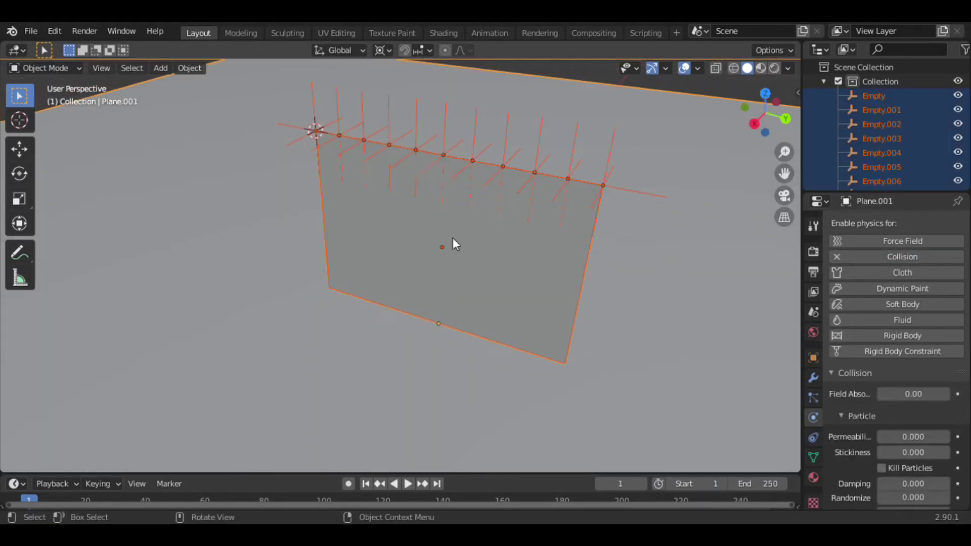
pyautogui.moveTo(528, 405); pyautogui.dragTo(529, 405)
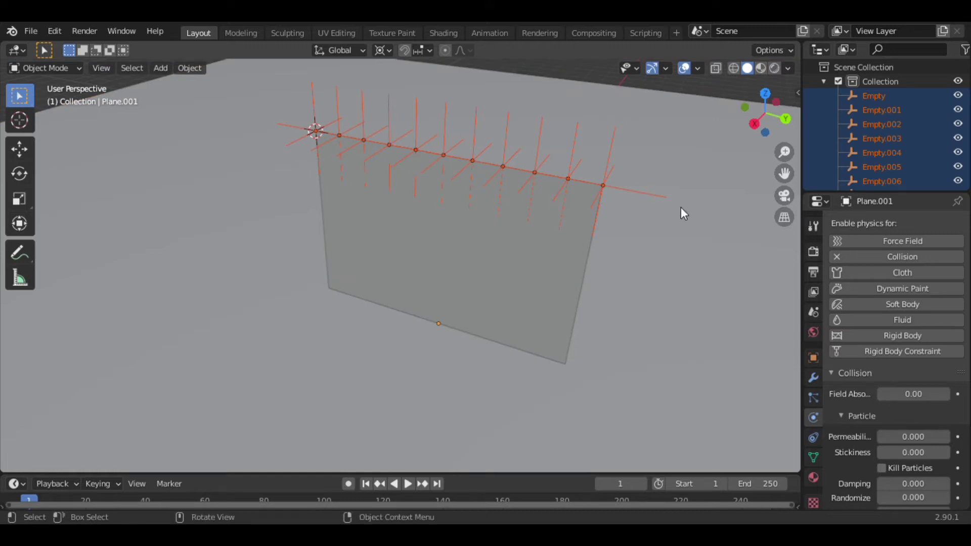
pyautogui.press('space')
pyautogui.press('s')
pyautogui.press('y')
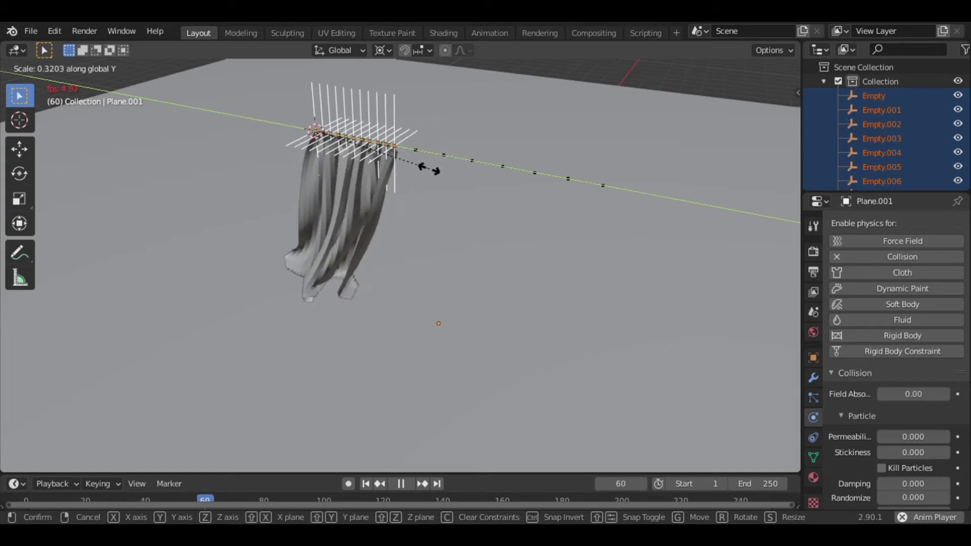
# - Stop playback, rewind to frame 1 and reselect the curtain and all its empties, Empty.010 active
pyautogui.click(429, 170)
pyautogui.press('space')
pyautogui.hotkey('shift', 'Left')
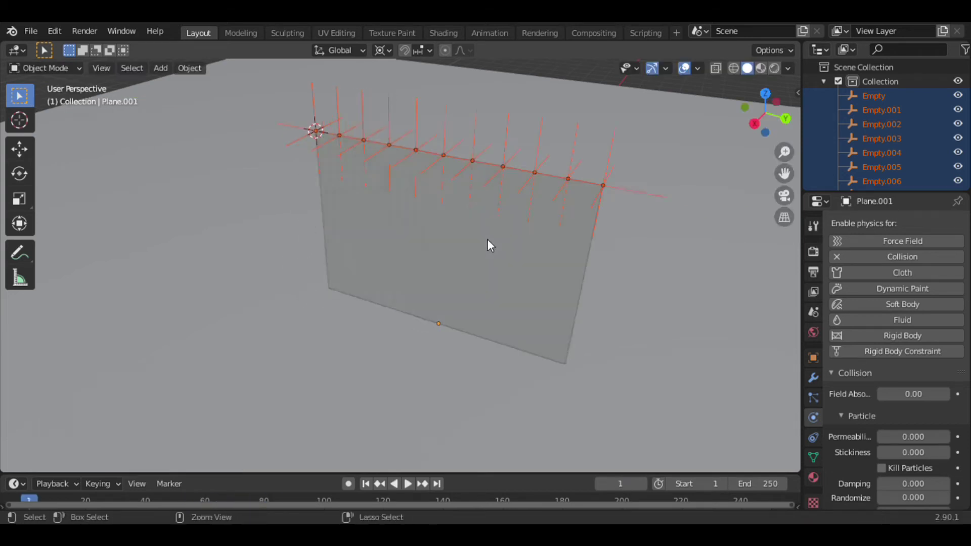
pyautogui.click(488, 239)
pyautogui.keyDown('shift'); pyautogui.moveTo(330, 77); pyautogui.dragTo(331, 78); pyautogui.keyUp('shift')
pyautogui.keyDown('shift'); pyautogui.click(379, 267); pyautogui.keyUp('shift')
pyautogui.keyDown('shift'); pyautogui.click(605, 163); pyautogui.keyUp('shift')
# - Scale the empties to 0.250 along Y during playback, then stop and orbit to inspect the drape
pyautogui.press('s')
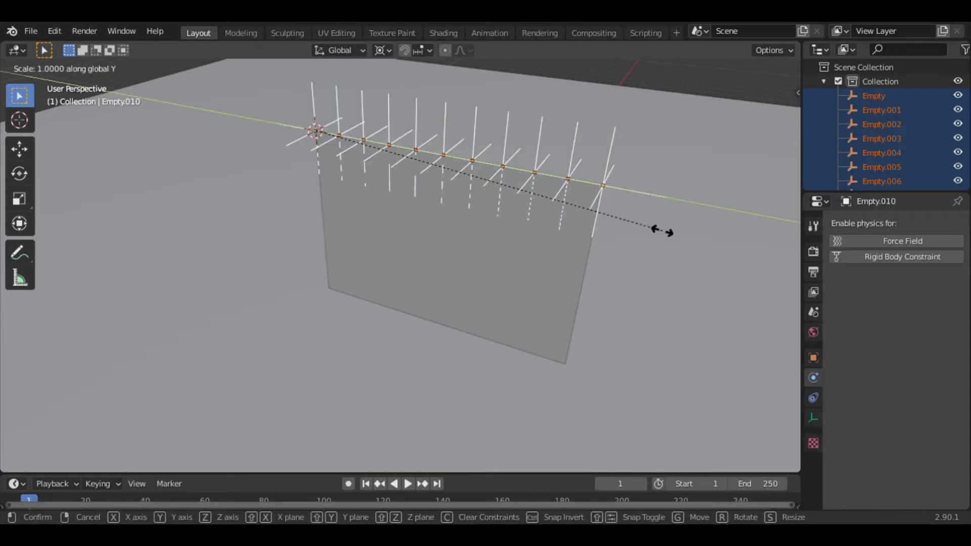
pyautogui.click(663, 231)
pyautogui.press('space')
pyautogui.press('s')
pyautogui.press('y')
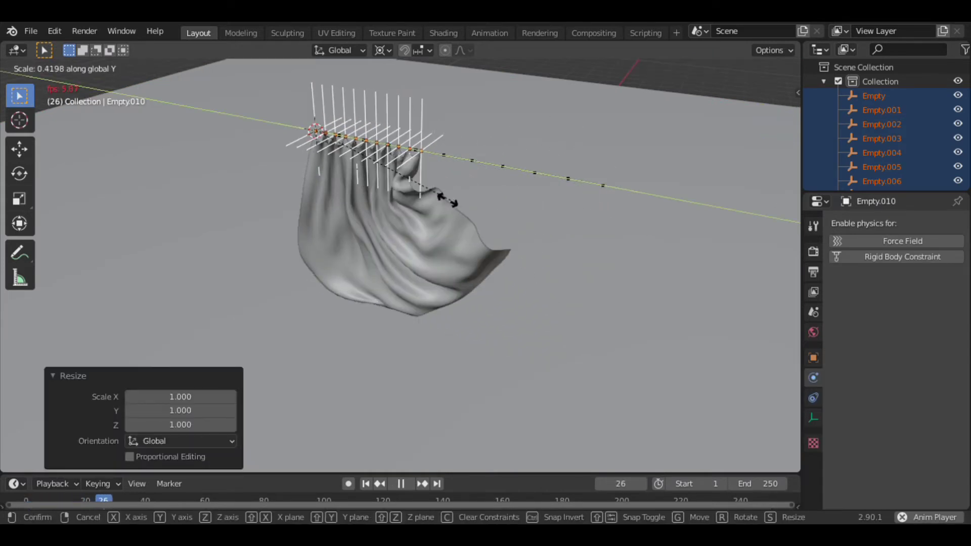
pyautogui.click(387, 188)
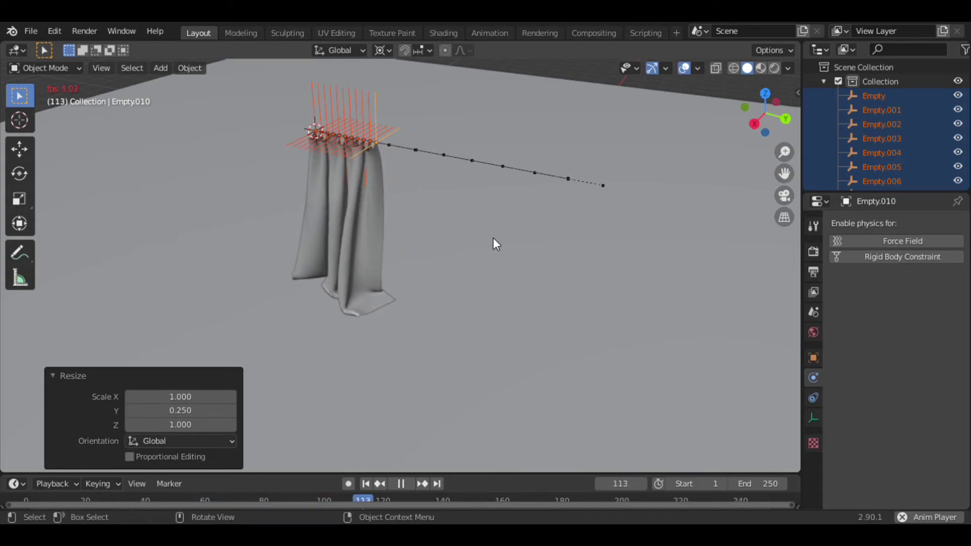
pyautogui.press('space')
pyautogui.moveTo(765, 112); pyautogui.dragTo(754, 121)
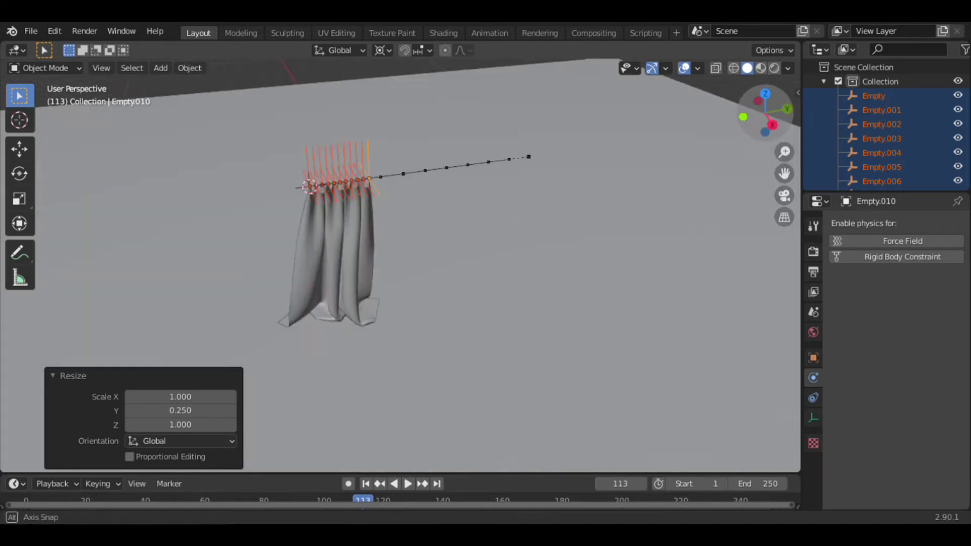
pyautogui.moveTo(560, 210); pyautogui.dragTo(560, 211, button='middle')
# - In Right Ortho view, duplicate the flat curtain and its empties, offsetting the copy 7.7163 m along Y
pyautogui.hotkey('shift', 'Left')
pyautogui.click(509, 273)
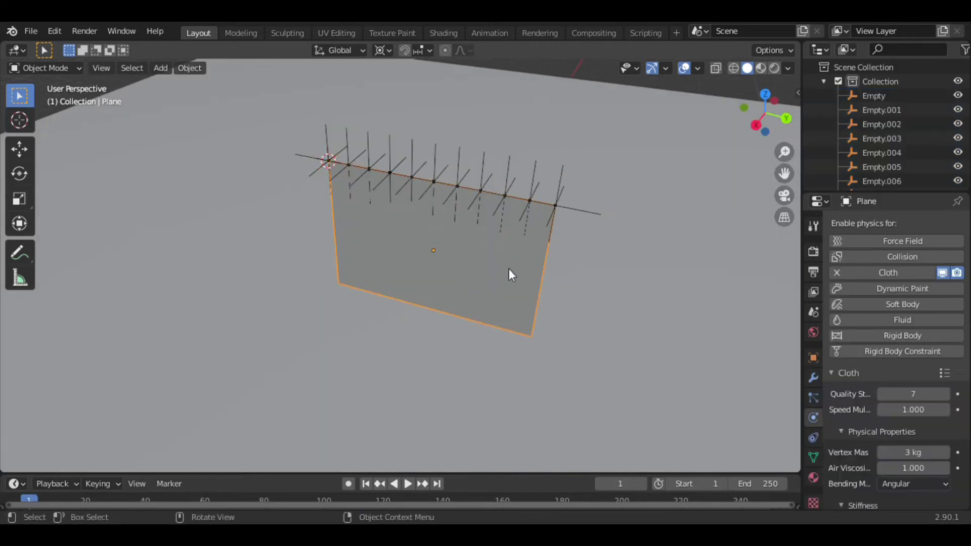
pyautogui.press('a')
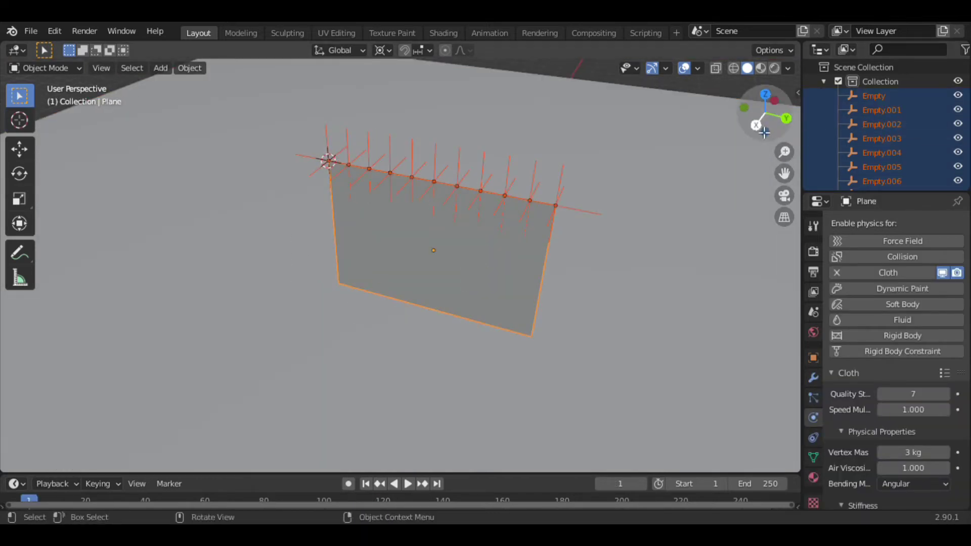
pyautogui.press('KP_3')
pyautogui.moveTo(784, 173); pyautogui.dragTo(468, 318)
pyautogui.hotkey('shift', 'd')
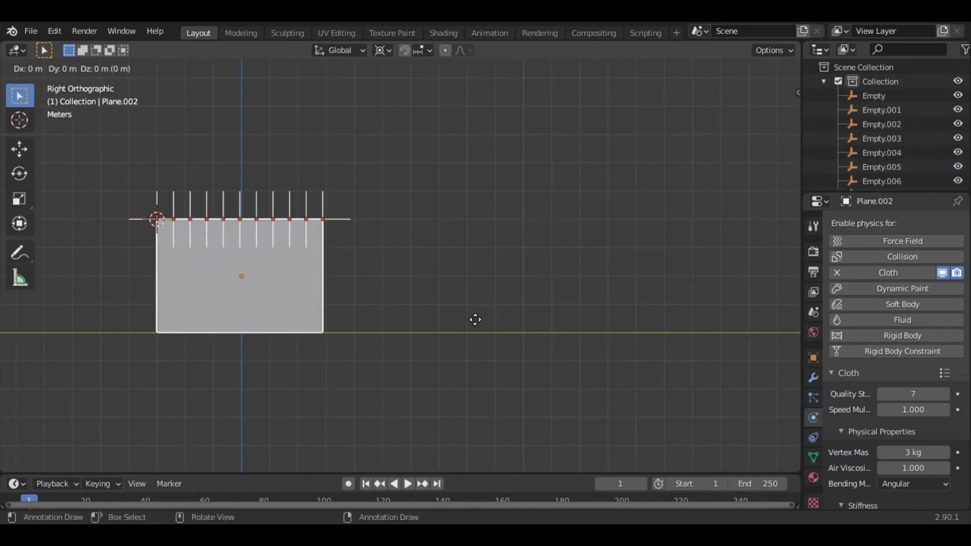
pyautogui.press('y')
pyautogui.click(674, 317)
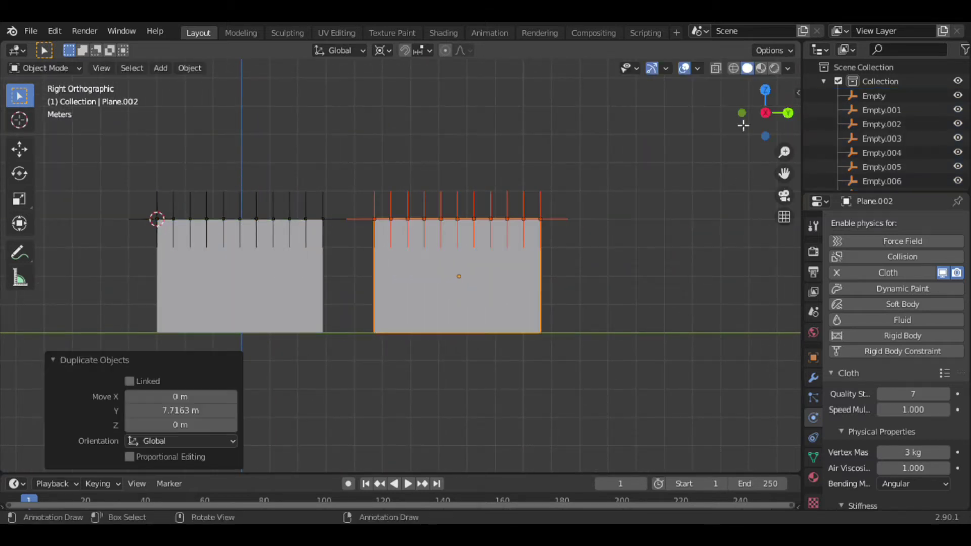
pyautogui.moveTo(674, 317); pyautogui.dragTo(447, 136, button='middle')
pyautogui.click(447, 137)
# - Add a cube, make it thin, stretch it along Y into a long plate and lower it
pyautogui.click(498, 146)
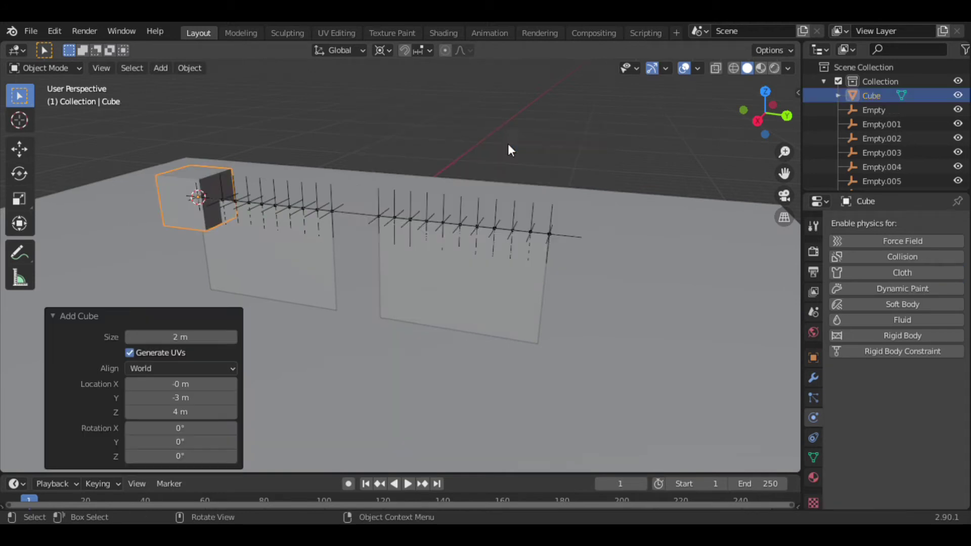
pyautogui.press('s')
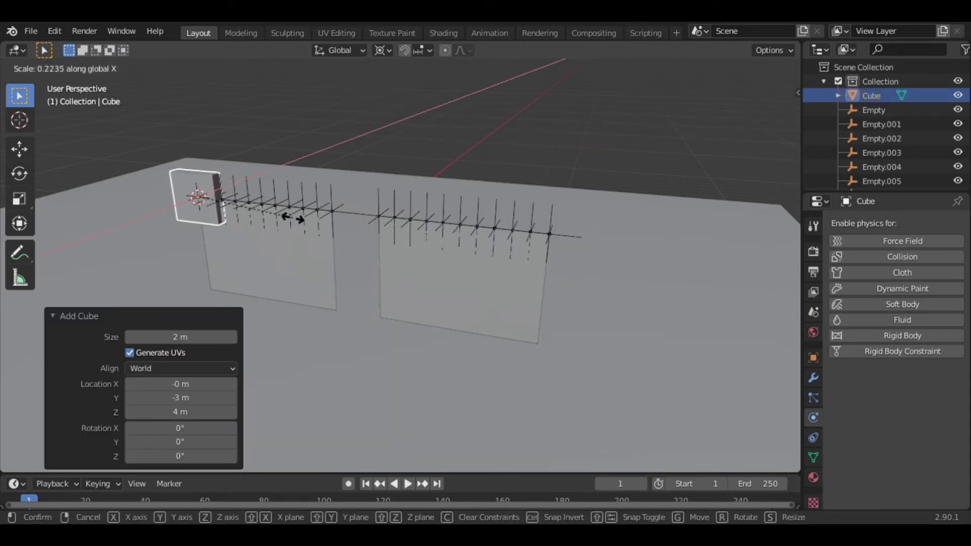
pyautogui.click(288, 217)
pyautogui.press('s')
pyautogui.press('y')
pyautogui.click(763, 119)
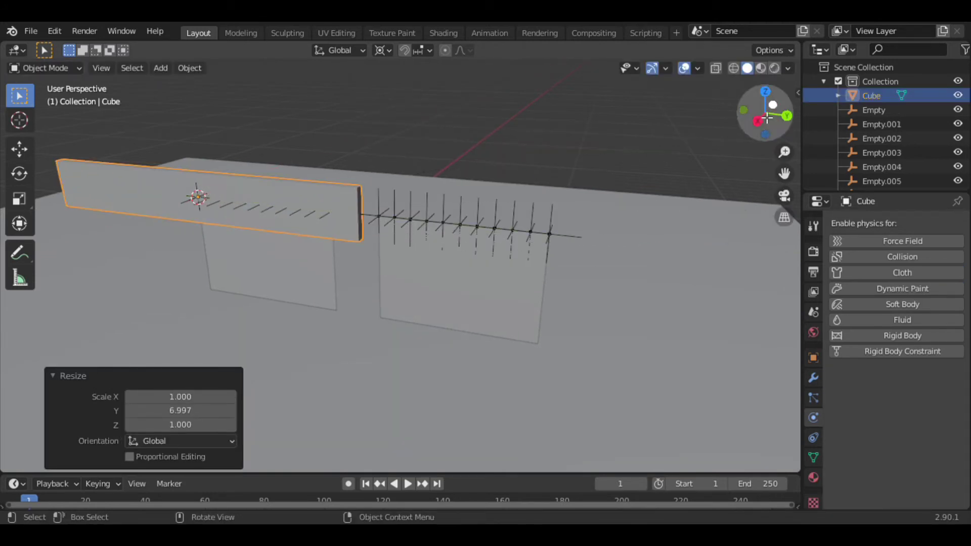
pyautogui.scroll(-3, 602, 258)
pyautogui.press('g')
pyautogui.click(731, 280)
# - Lengthen the plate along Y, change the transform pivot, shift it left and make it taller
pyautogui.press('s')
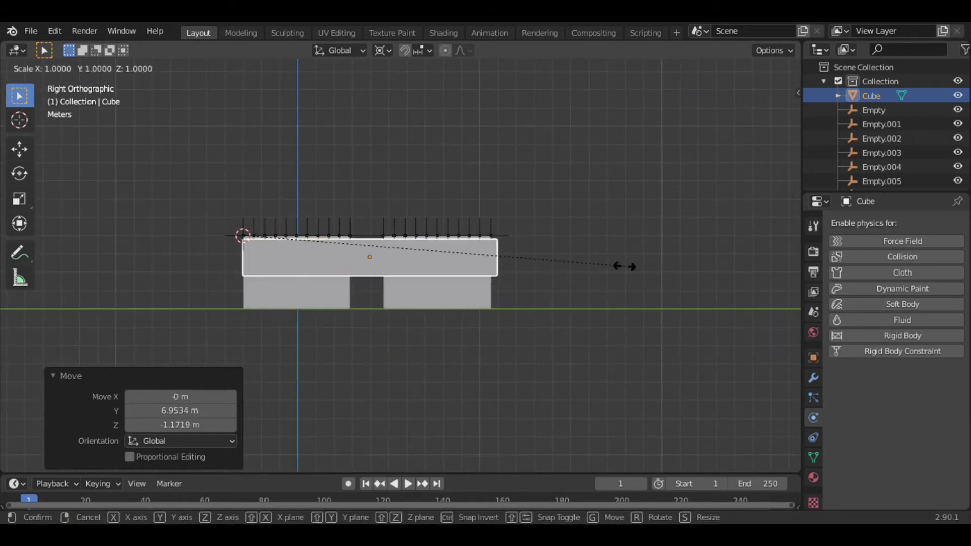
pyautogui.press('y')
pyautogui.click(256, 217)
pyautogui.click(383, 50)
pyautogui.click(407, 80)
pyautogui.press('g')
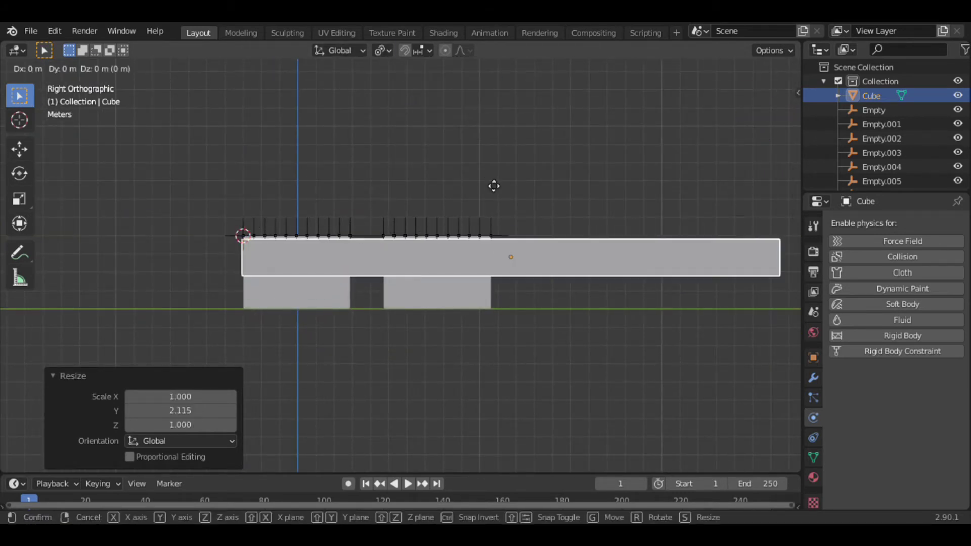
pyautogui.click(347, 184)
pyautogui.press('s')
pyautogui.press('z')
pyautogui.click(567, 247)
# - Set the plate's Z height to 1.645 and raise it into a wall
pyautogui.press('g')
pyautogui.press('z')
pyautogui.click(566, 232)
pyautogui.press('s')
pyautogui.press('z')
pyautogui.click(724, 256)
pyautogui.press('g')
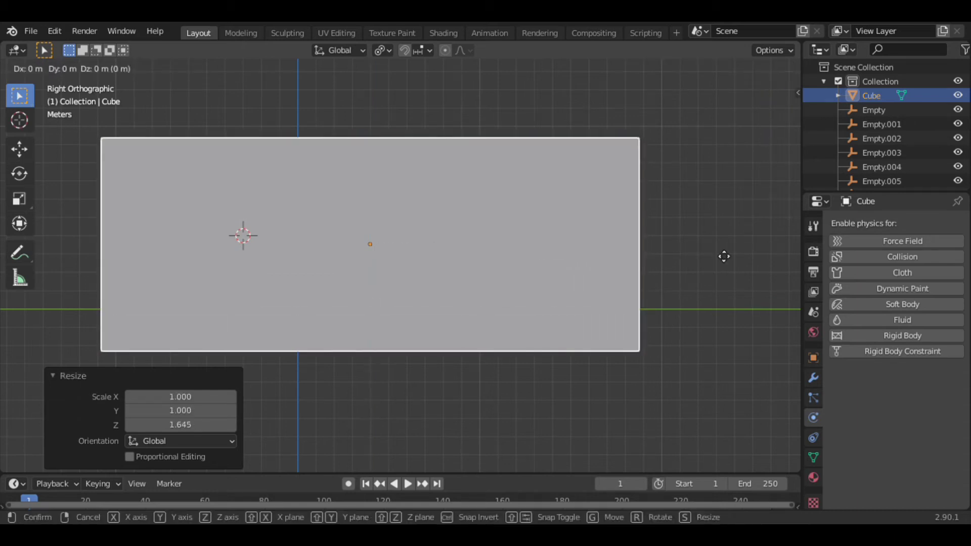
pyautogui.press('z')
pyautogui.click(713, 211)
# - From the back view, push the wall along X to sit just behind the curtain rods
pyautogui.moveTo(713, 211)
pyautogui.mouseDown(button='middle')
pyautogui.moveTo(632, 167)
pyautogui.moveTo(591, 229)
pyautogui.moveTo(449, 259)
pyautogui.mouseUp(button='middle')
pyautogui.press('ctrl+KP_1')
pyautogui.press('g')
pyautogui.press('x')
pyautogui.click(586, 229)
pyautogui.hotkey('shift', 'a')
# - Add a new cube, centre it in the wall in side view and widen it
pyautogui.click(514, 243)
pyautogui.click(747, 118)
pyautogui.press('g')
pyautogui.click(640, 232)
pyautogui.press('s')
pyautogui.press('x')
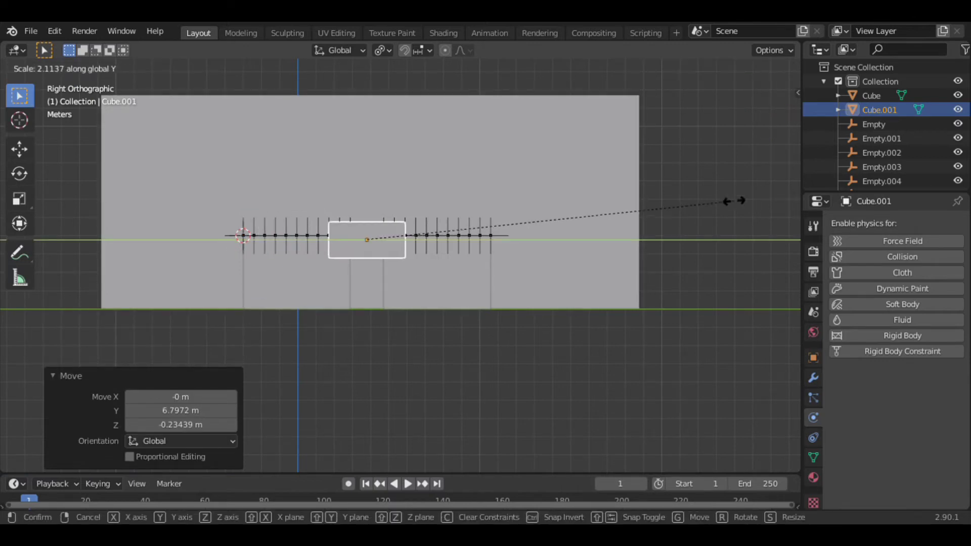
pyautogui.click(757, 416)
# - Make the block taller, set its vertical position, then shorten it to 0.825 along Z
pyautogui.press('s')
pyautogui.press('z')
pyautogui.click(336, 368)
pyautogui.press('g')
pyautogui.press('z')
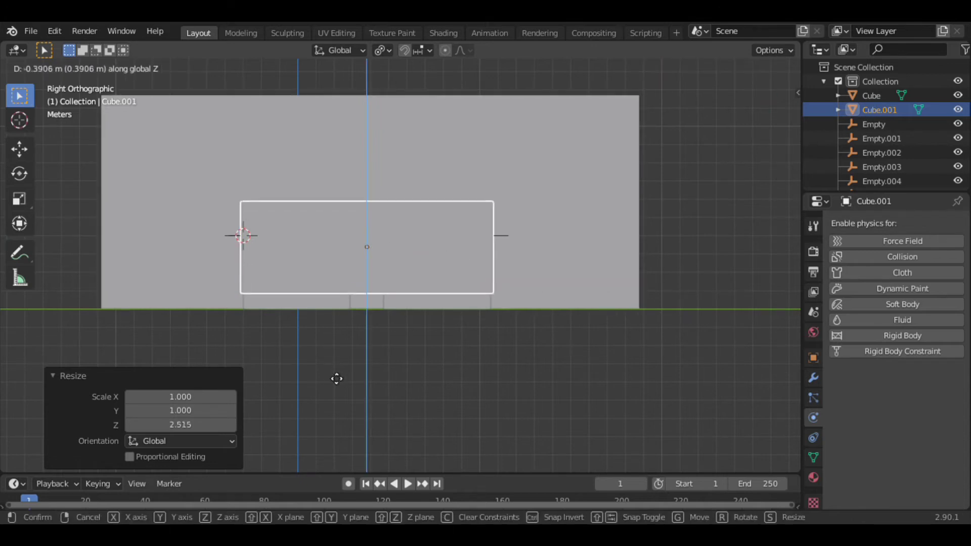
pyautogui.click(339, 389)
pyautogui.press('s')
pyautogui.press('z')
pyautogui.click(473, 368)
# - Adjust the block's vertical position within the wall opening
pyautogui.press('g')
pyautogui.press('z')
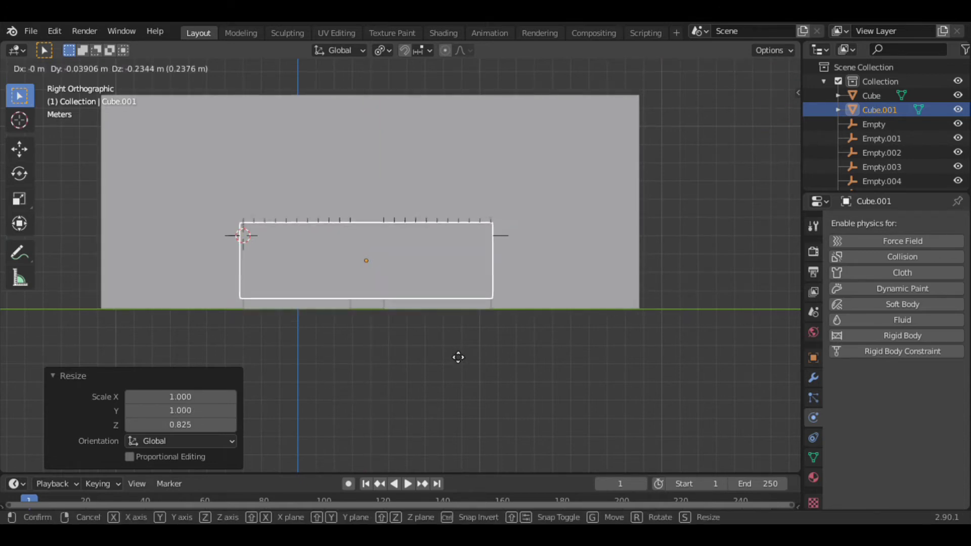
pyautogui.click(465, 365)
pyautogui.press('s')
pyautogui.press('z')
pyautogui.press('g')
pyautogui.click(454, 342)
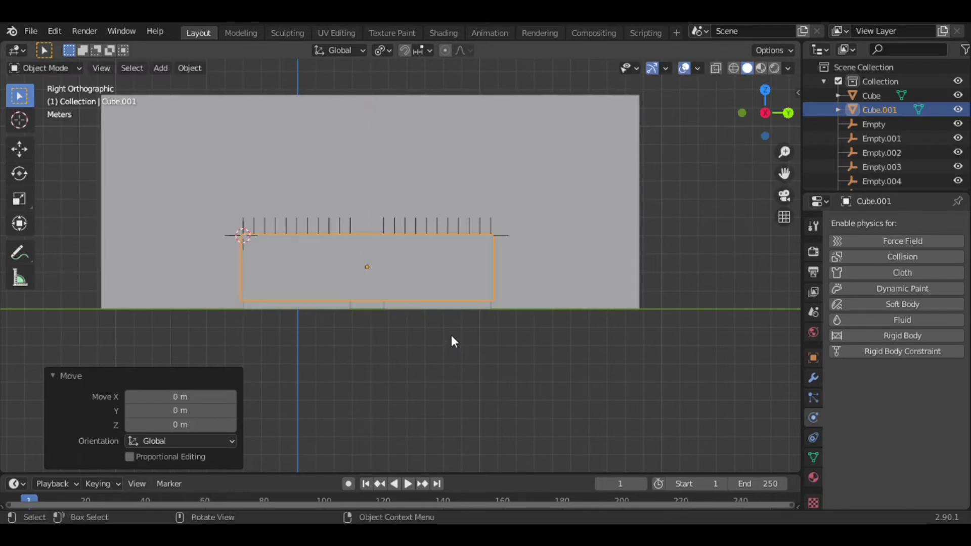
# - Narrow the block to window width along Y and hide it
pyautogui.press('s')
pyautogui.press('y')
pyautogui.click(576, 260)
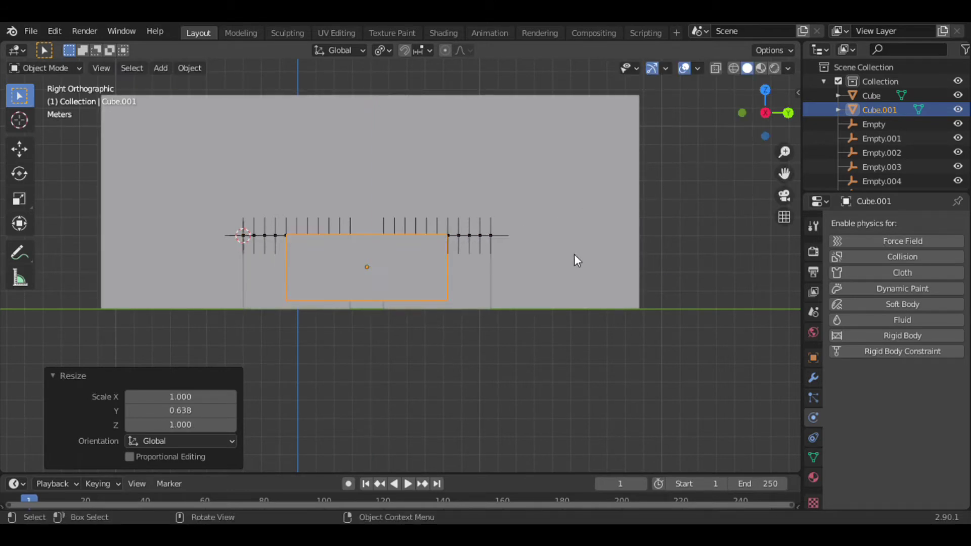
pyautogui.press('h')
pyautogui.moveTo(577, 260); pyautogui.dragTo(506, 232, button='middle')
pyautogui.moveTo(404, 227); pyautogui.dragTo(372, 205, button='middle')
# - Snap the 3D cursor to Empty.021 at the right rod's end and pivot transforms around it
pyautogui.press('h')
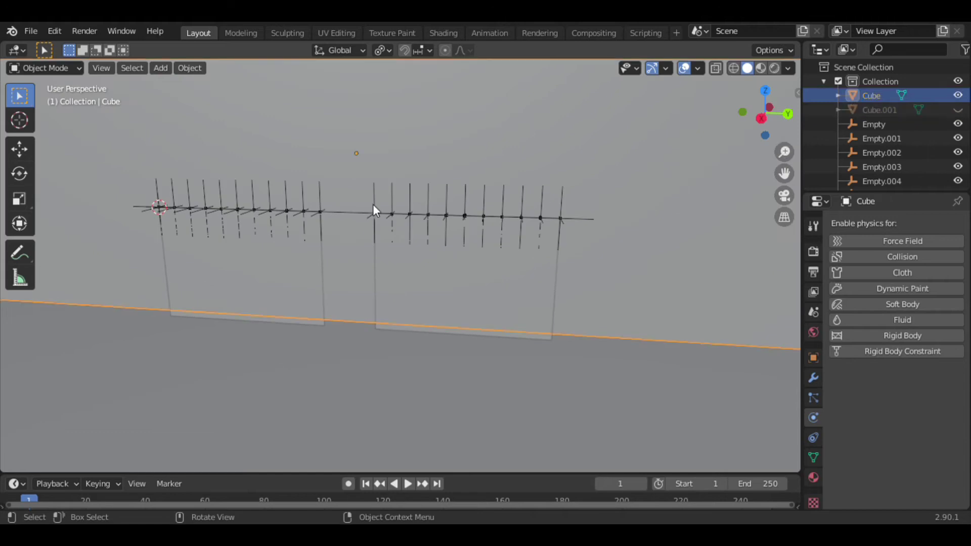
pyautogui.click(372, 204)
pyautogui.click(569, 197)
pyautogui.hotkey('shift', 's')
pyautogui.click(568, 251)
pyautogui.click(383, 50)
pyautogui.click(406, 98)
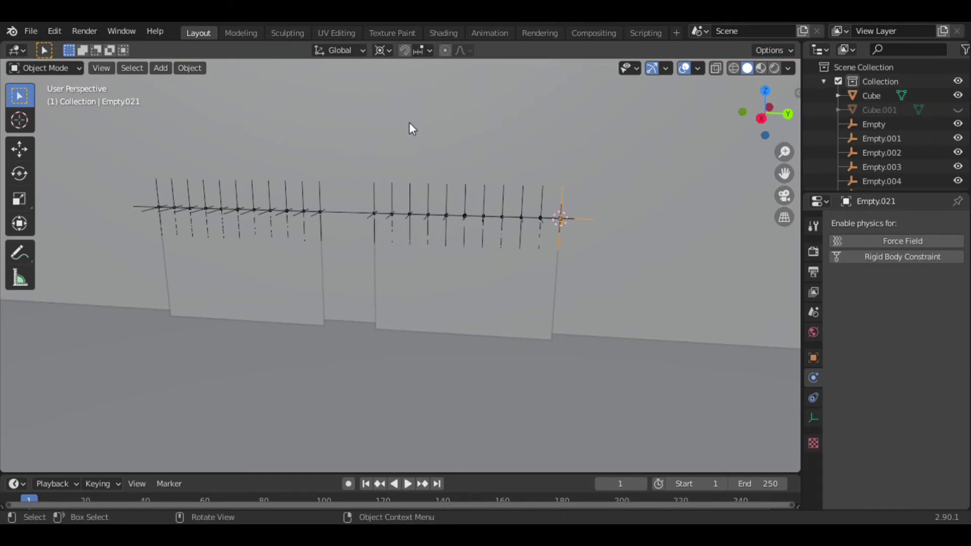
# - Select all right-rod hooks and scale them to 0.310 along Y while the simulation plays
pyautogui.click(866, 139)
pyautogui.scroll(-5, 868, 126)
pyautogui.click(868, 126)
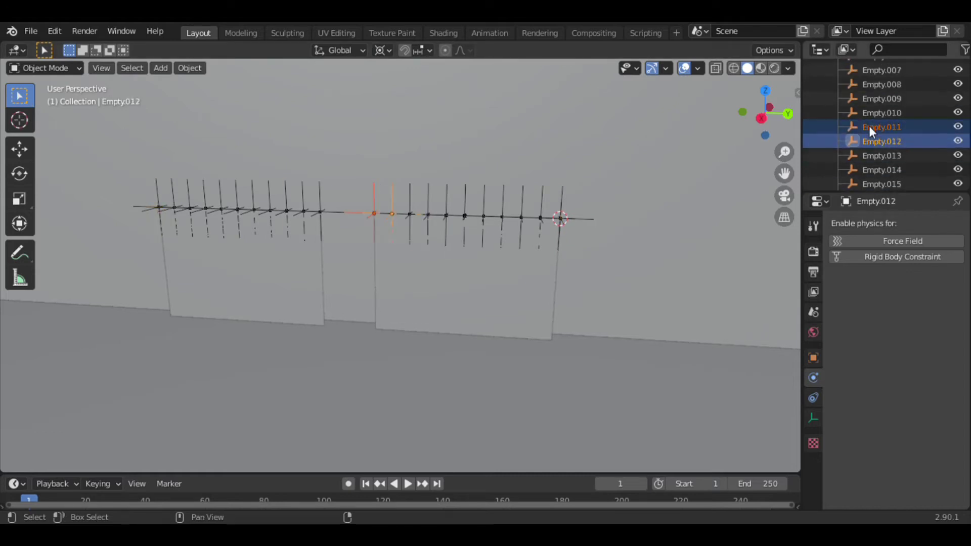
pyautogui.scroll(-4, 868, 125)
pyautogui.scroll(2, 869, 126)
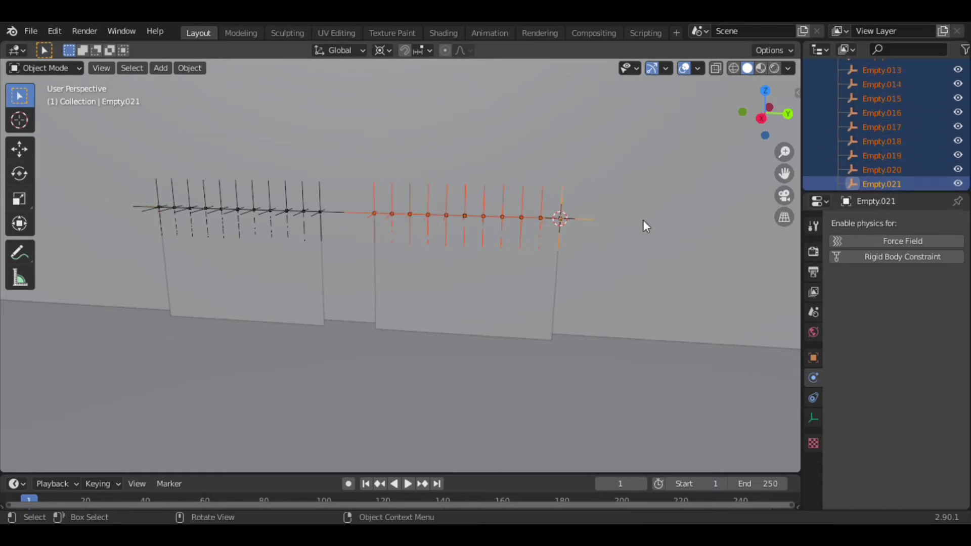
pyautogui.press('space')
pyautogui.press('s')
pyautogui.press('y')
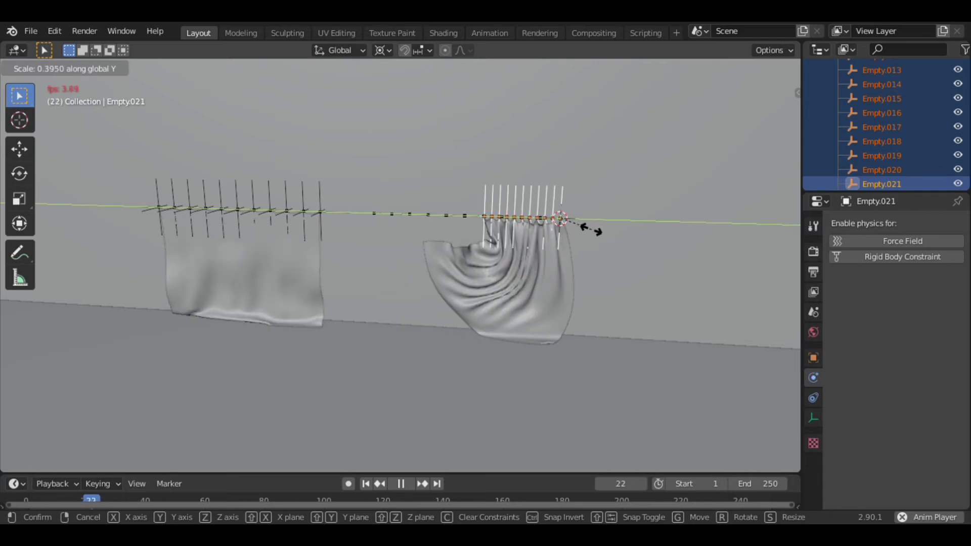
pyautogui.click(587, 226)
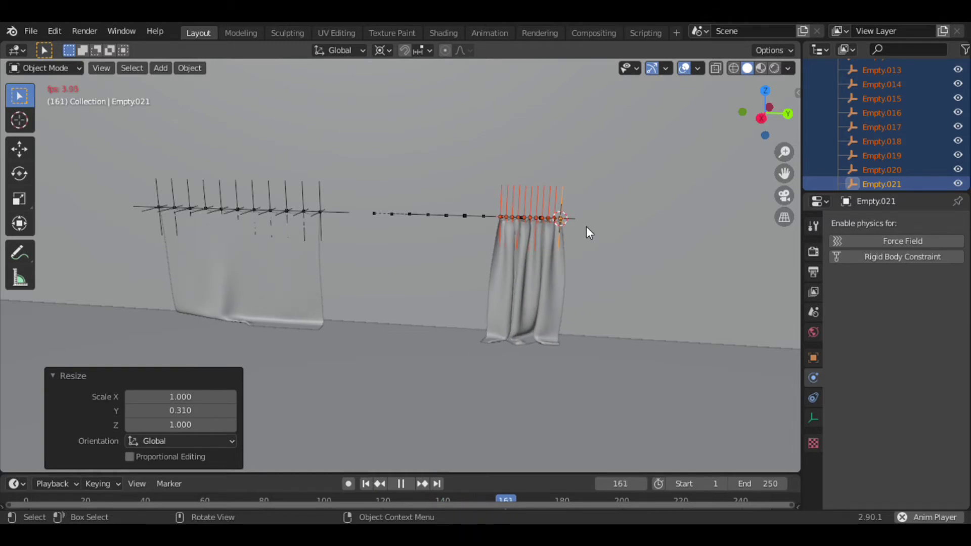
pyautogui.press('space')
pyautogui.click(548, 263)
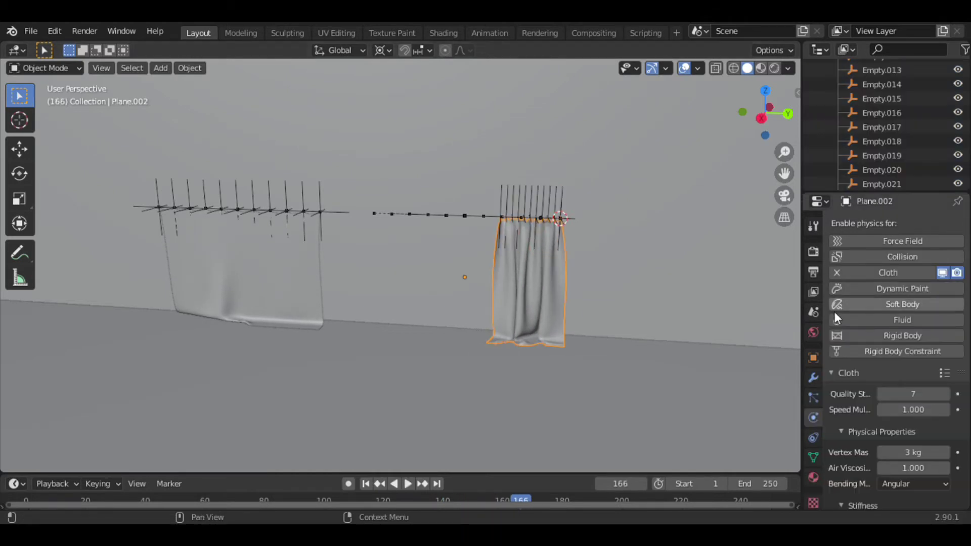
# - Apply the Cloth modifier, then add and apply a 0.02 m Solidify to the right curtain
pyautogui.click(812, 378)
pyautogui.hotkey('ctrl', 'a')
pyautogui.hotkey('ctrl', 'a')
pyautogui.hotkey('ctrl', 'a')
pyautogui.hotkey('ctrl', 'a')
pyautogui.click(910, 223)
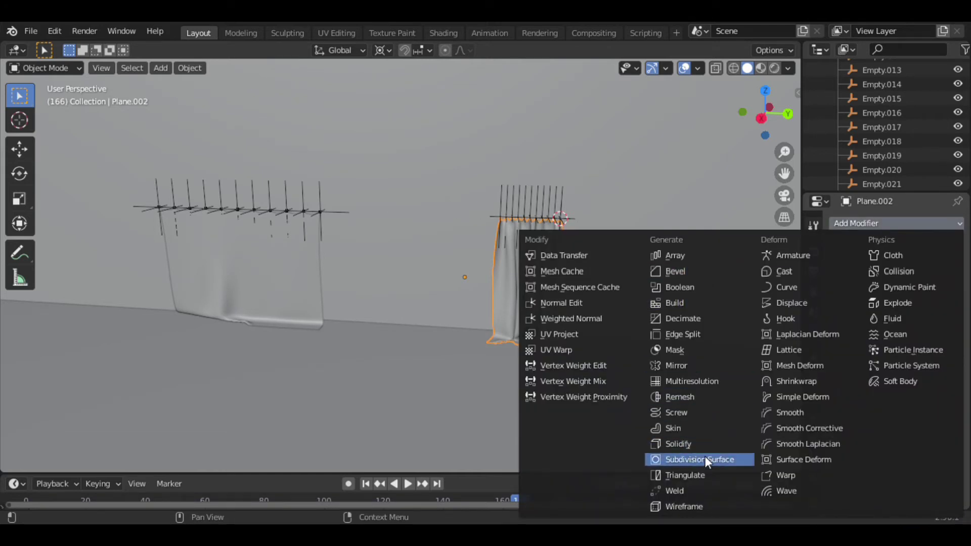
pyautogui.click(677, 444)
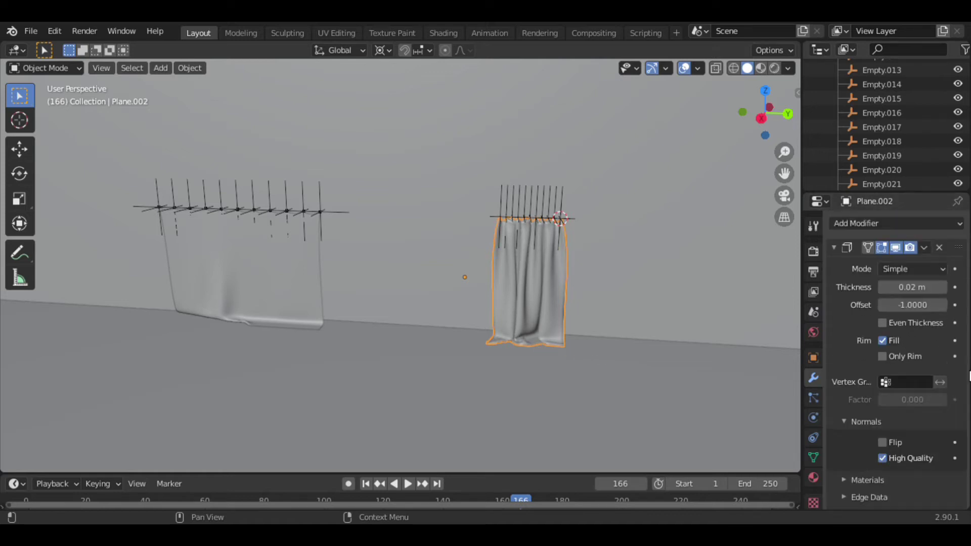
pyautogui.click(923, 248)
pyautogui.click(912, 264)
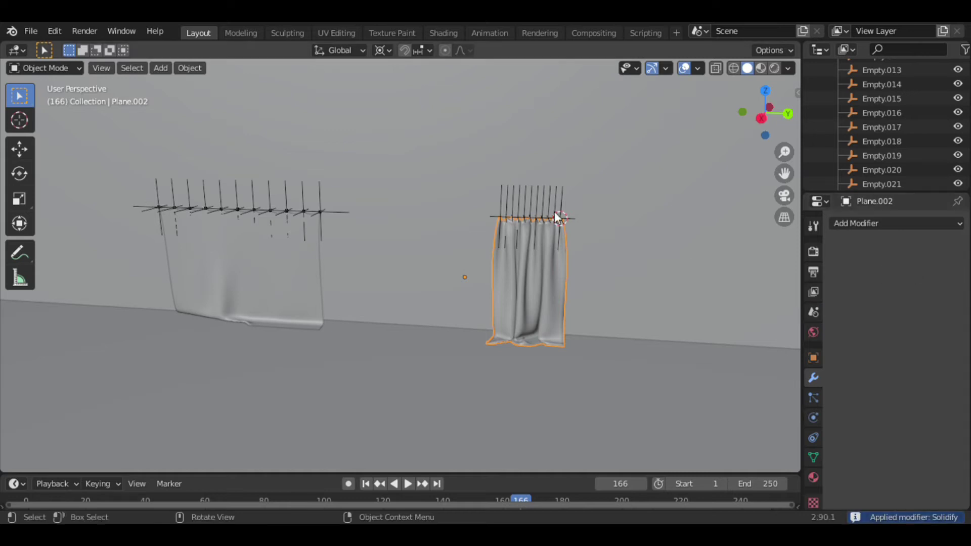
# - Box-select and delete the right curtain's 11 hook empties
pyautogui.moveTo(608, 203); pyautogui.dragTo(447, 166)
pyautogui.press('Delete')
pyautogui.click(278, 251)
# - Rewind to frame 1 and snap the 3D cursor to the left rod's first hook, Empty
pyautogui.click(320, 207)
pyautogui.hotkey('shift', 'Left')
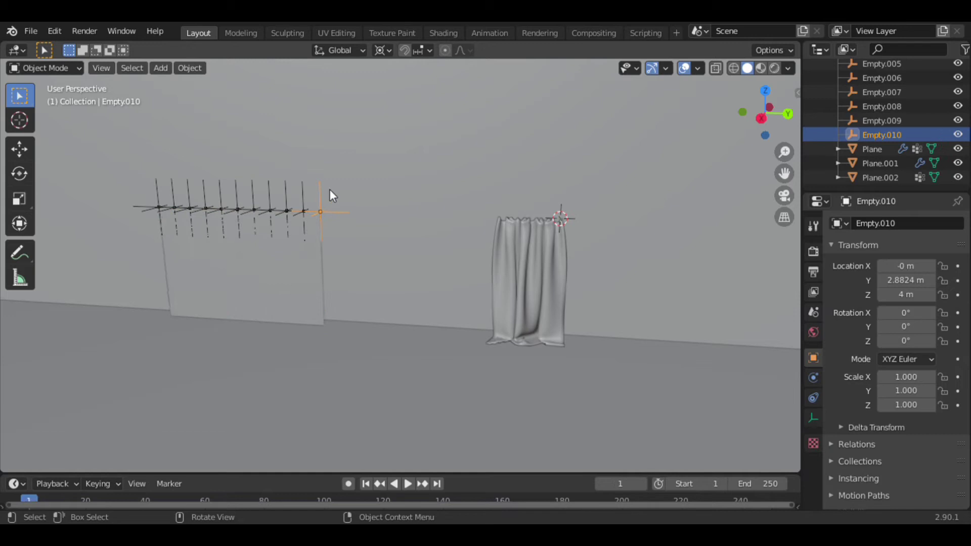
pyautogui.moveTo(329, 190); pyautogui.dragTo(141, 164)
pyautogui.click(163, 205)
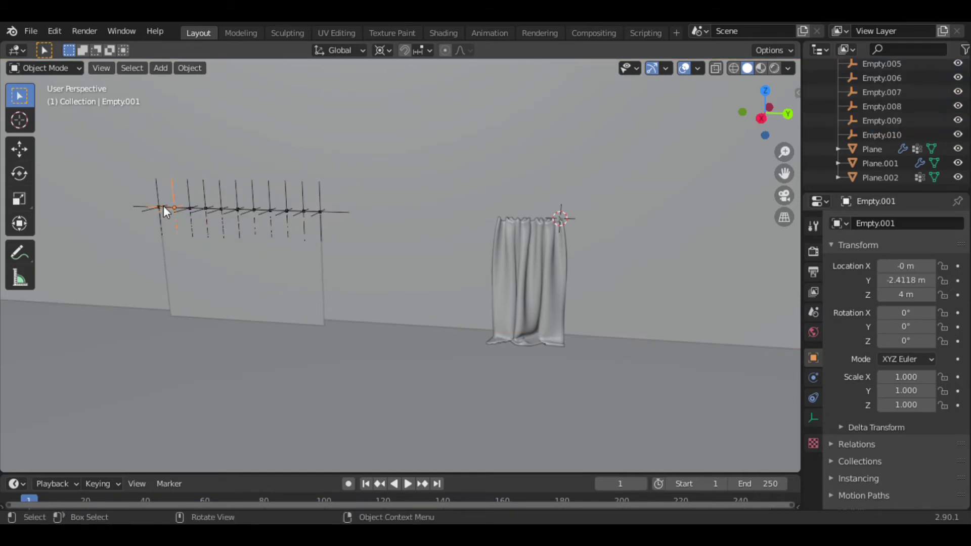
pyautogui.hotkey('shift', 's')
pyautogui.click(256, 298)
# - Select the left-rod hooks Empty through Empty.010 and start the cloth simulation playing
pyautogui.click(935, 135)
pyautogui.hotkey('shift', 'Up')
pyautogui.hotkey('shift', 'Up')
pyautogui.hotkey('shift', 'Up')
pyautogui.hotkey('shift', 'Up')
pyautogui.hotkey('shift', 'Up')
pyautogui.hotkey('shift', 'Down')
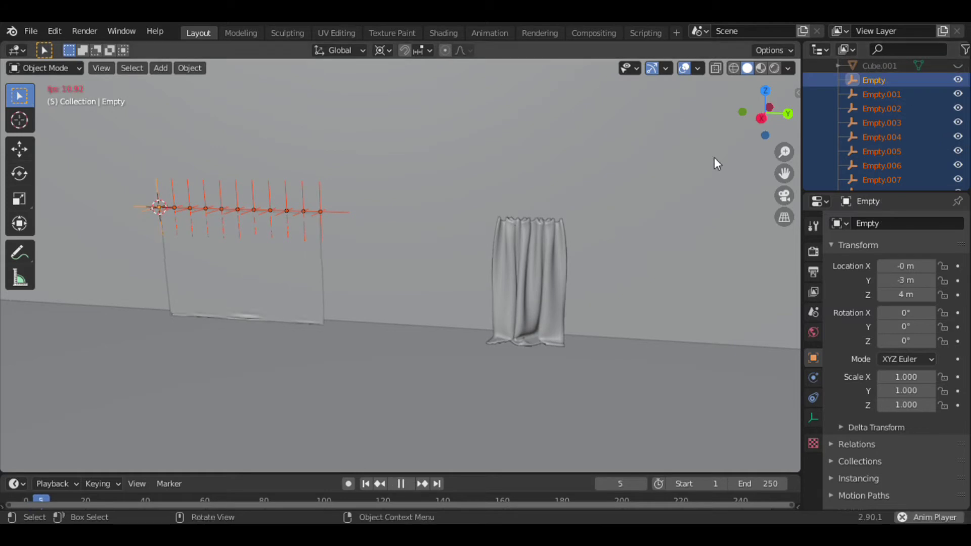
pyautogui.press('s')
pyautogui.press('y')
pyautogui.press('Escape')
pyautogui.press('space')
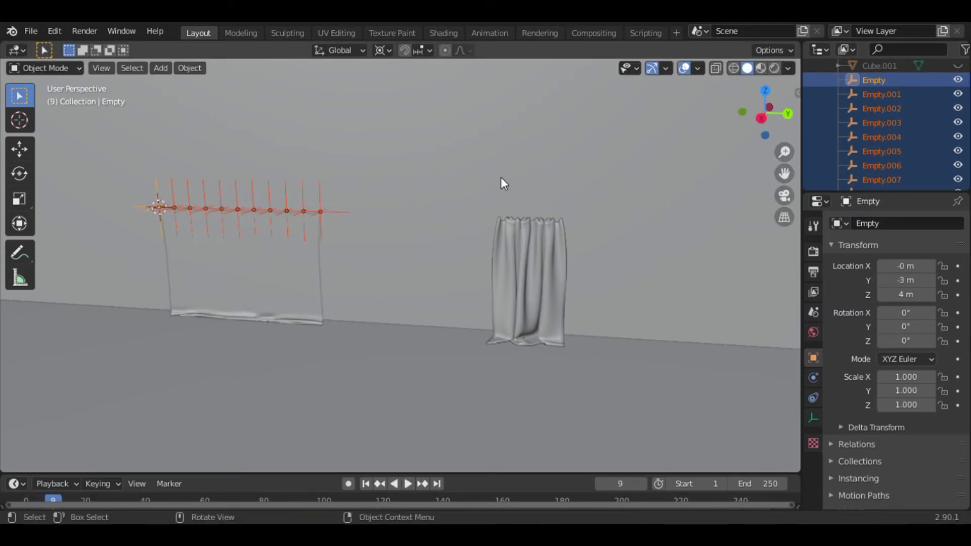
# - Scale the left-rod hooks to 0.313 along Y while the simulation replays
pyautogui.press('space')
pyautogui.press('s')
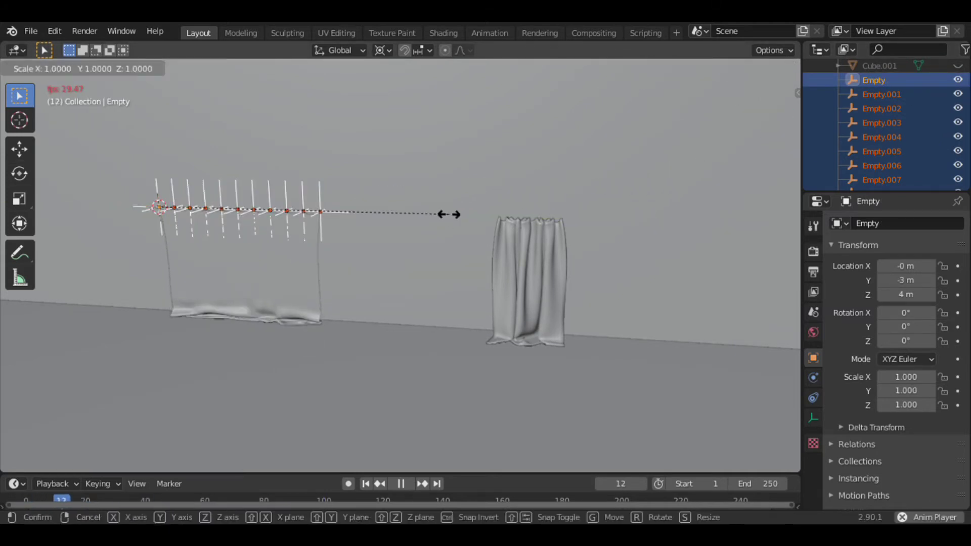
pyautogui.press('y')
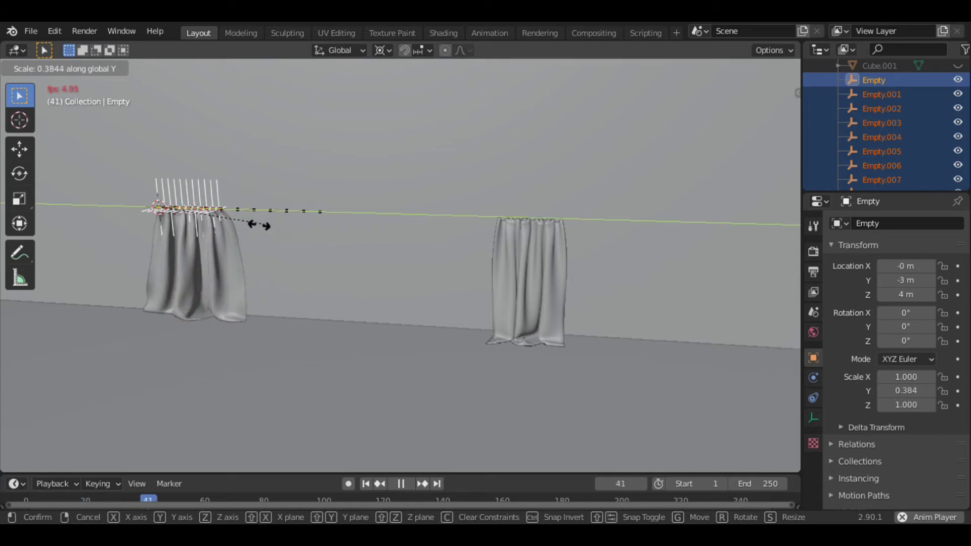
pyautogui.click(251, 225)
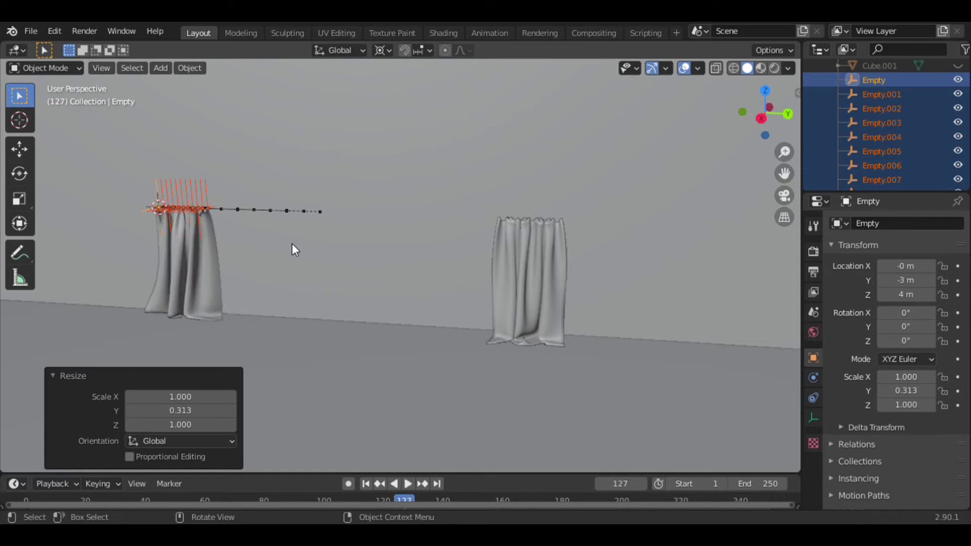
# - Stop playback and apply the left curtain's hook and cloth deformation
pyautogui.press('space')
pyautogui.click(214, 251)
pyautogui.click(928, 248)
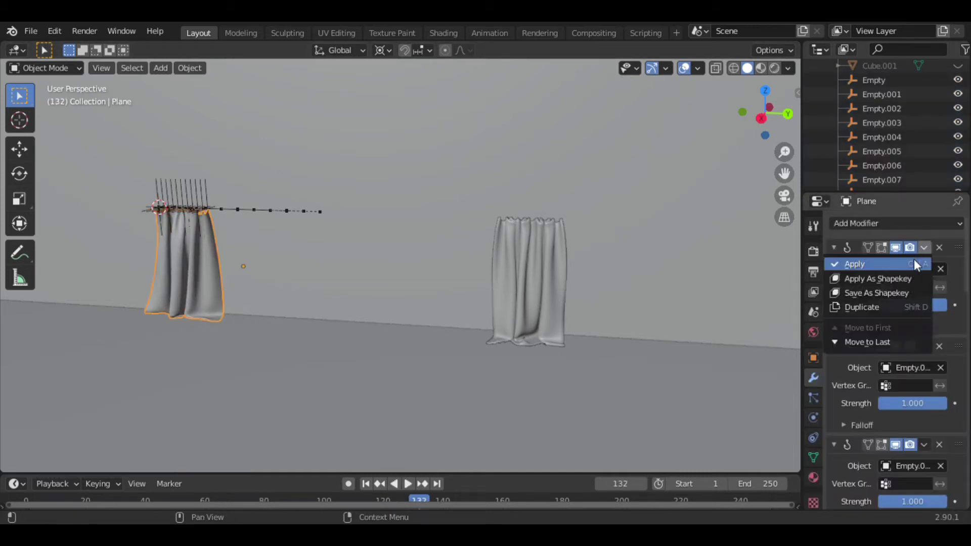
pyautogui.hotkey('ctrl', 'a')
pyautogui.hotkey('ctrl', 'a')
pyautogui.hotkey('ctrl', 'a')
pyautogui.hotkey('ctrl', 'a')
pyautogui.hotkey('ctrl', 'a')
pyautogui.hotkey('ctrl', 'a')
# - Add a 0.02 m Solidify modifier to the left curtain and apply it
pyautogui.click(881, 223)
pyautogui.click(702, 445)
pyautogui.click(941, 289)
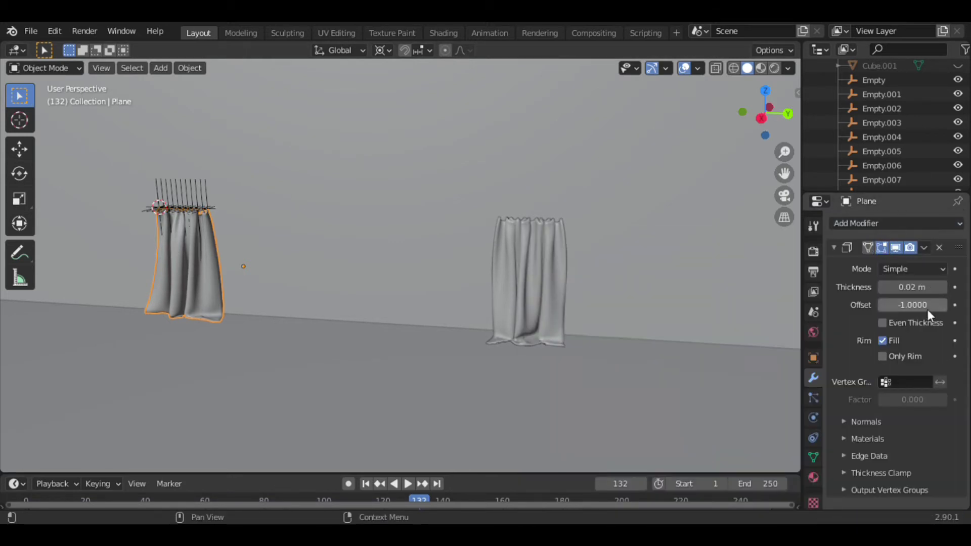
pyautogui.click(924, 248)
pyautogui.click(859, 264)
# - Select the hook empties Empty through Empty.010 and delete them
pyautogui.click(166, 187)
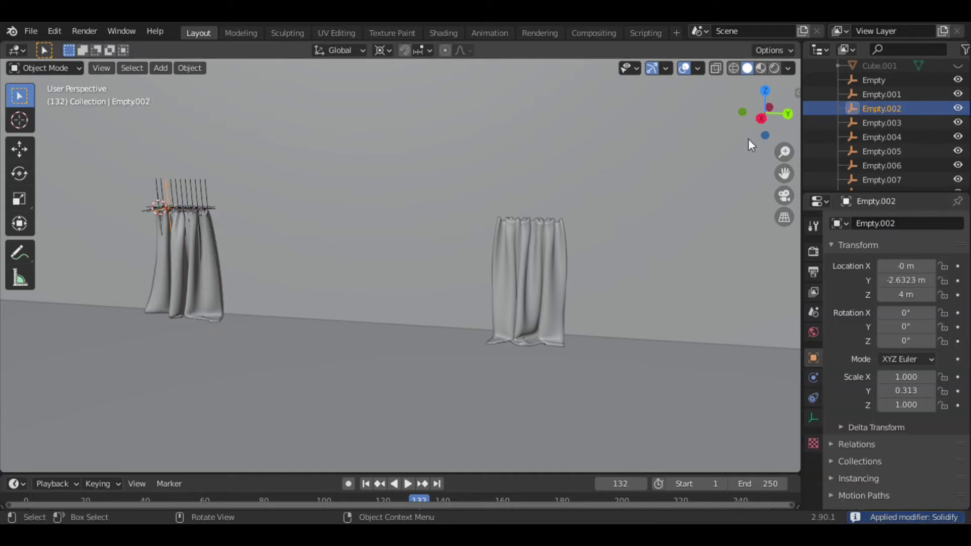
pyautogui.click(905, 137)
pyautogui.press('Up')
pyautogui.press('Up')
pyautogui.press('Up')
pyautogui.hotkey('shift', 'Down')
pyautogui.hotkey('shift', 'Down')
pyautogui.hotkey('shift', 'Down')
pyautogui.hotkey('shift', 'Down')
pyautogui.hotkey('shift', 'Down')
pyautogui.hotkey('shift', 'Down')
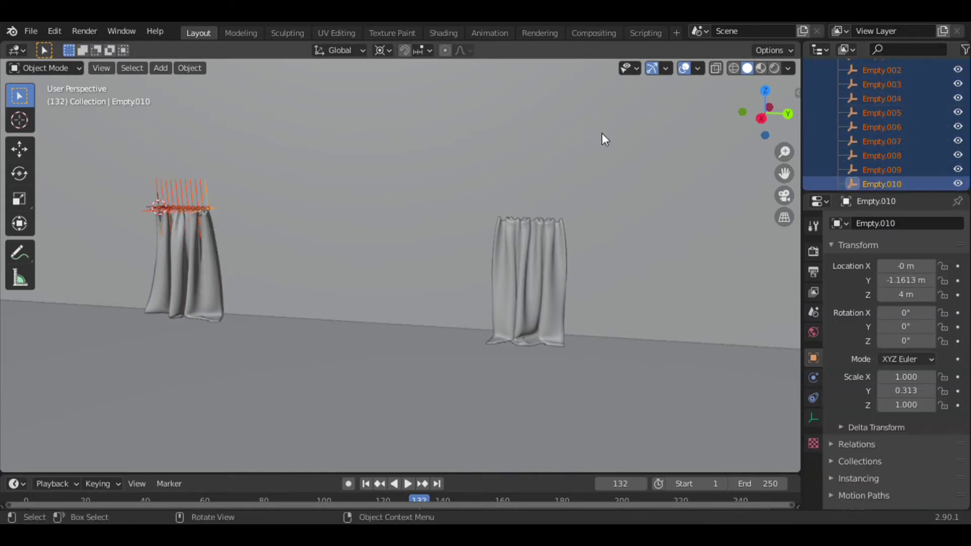
pyautogui.press('Delete')
# - Move the left curtain 4.1056 m along Y toward the right curtain, then view from the side
pyautogui.click(190, 267)
pyautogui.press('g')
pyautogui.press('y')
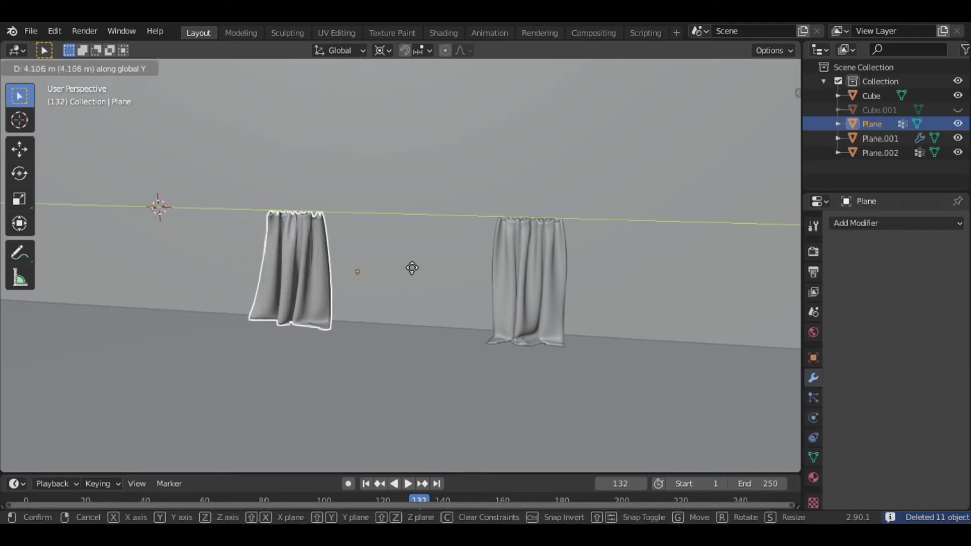
pyautogui.click(412, 267)
pyautogui.click(761, 118)
pyautogui.moveTo(767, 129)
pyautogui.mouseDown()
pyautogui.moveTo(781, 122)
pyautogui.moveTo(767, 126)
pyautogui.mouseUp()
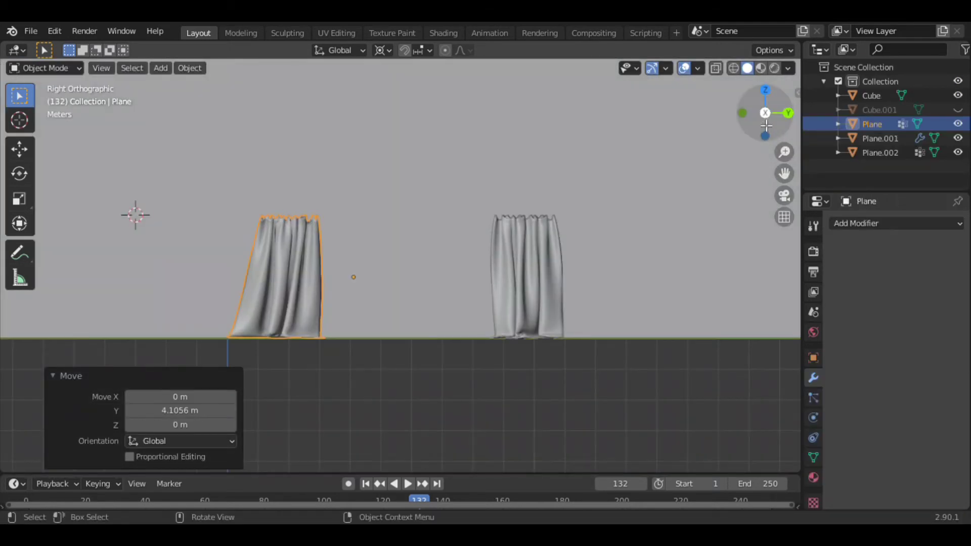
# - Unhide Cube.001 and move it along Y to sit between the curtains
pyautogui.hotkey('alt', 'h')
pyautogui.press('g')
pyautogui.click(554, 239)
pyautogui.press('z')
pyautogui.press('Escape')
pyautogui.hotkey('ctrl', 'z')
pyautogui.press('g')
pyautogui.press('y')
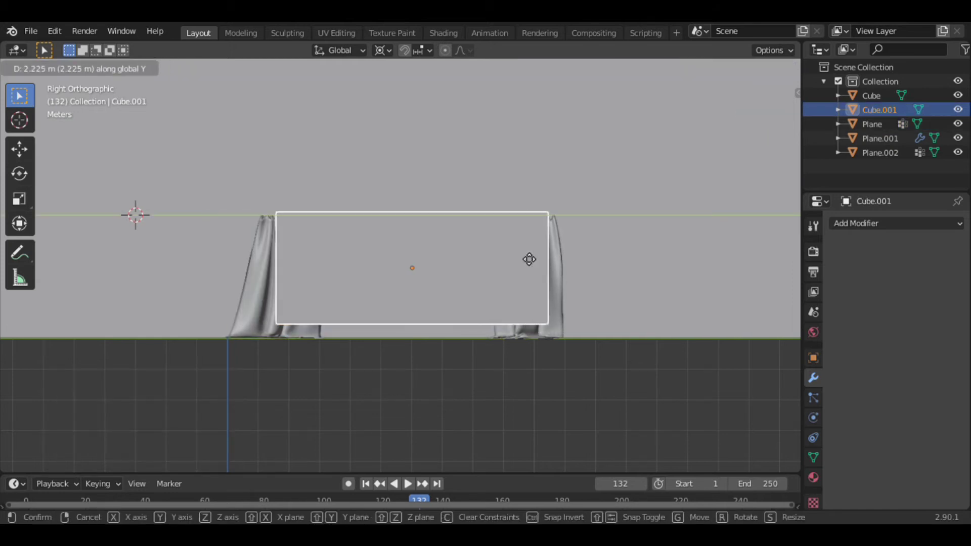
pyautogui.click(520, 250)
# - Set the transform pivot point to Median Point and orbit to a perspective view
pyautogui.press('s')
pyautogui.press('Escape')
pyautogui.click(383, 50)
pyautogui.click(435, 113)
pyautogui.moveTo(765, 113); pyautogui.dragTo(754, 122)
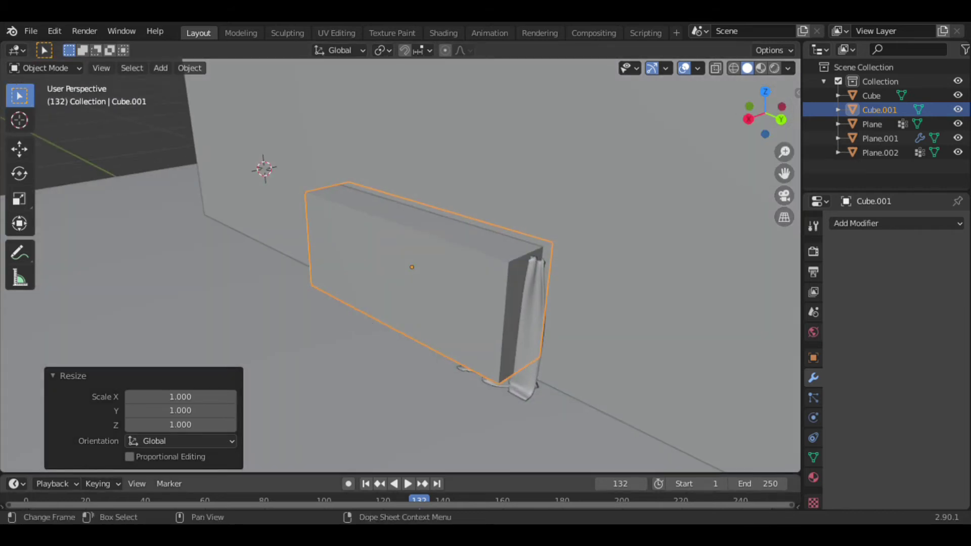
# - Push Cube.001 into the wall along X and apply a Boolean Difference cut on the wall
pyautogui.press('g')
pyautogui.press('x')
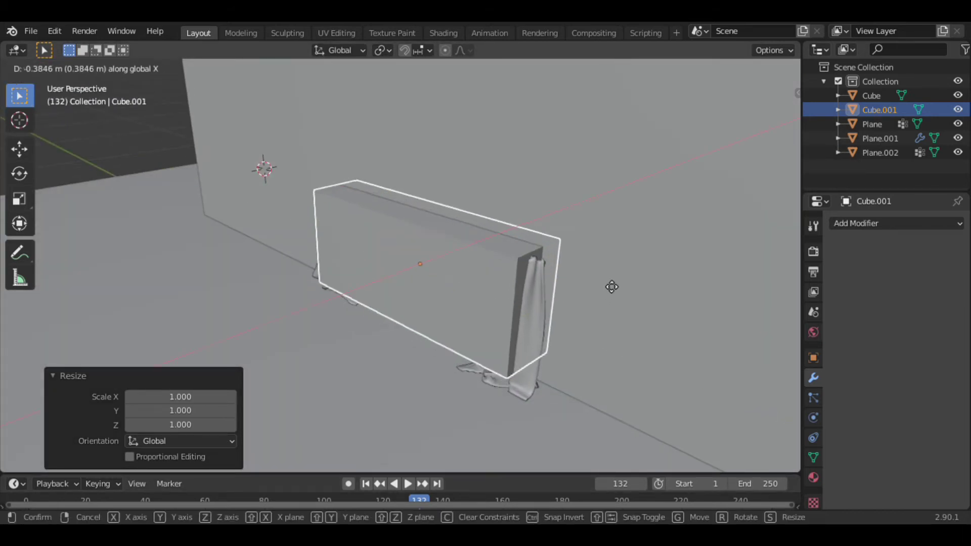
pyautogui.click(614, 285)
pyautogui.click(871, 96)
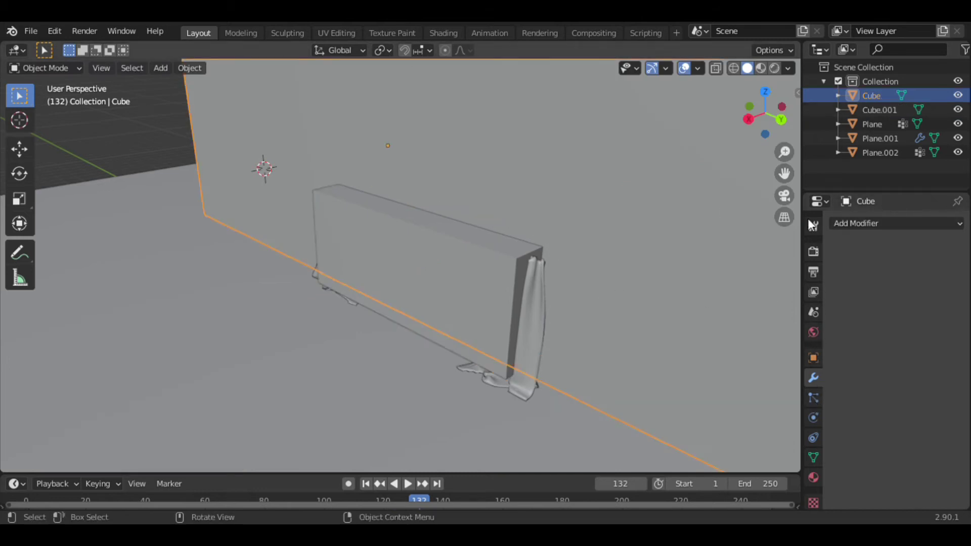
pyautogui.click(855, 223)
pyautogui.click(666, 287)
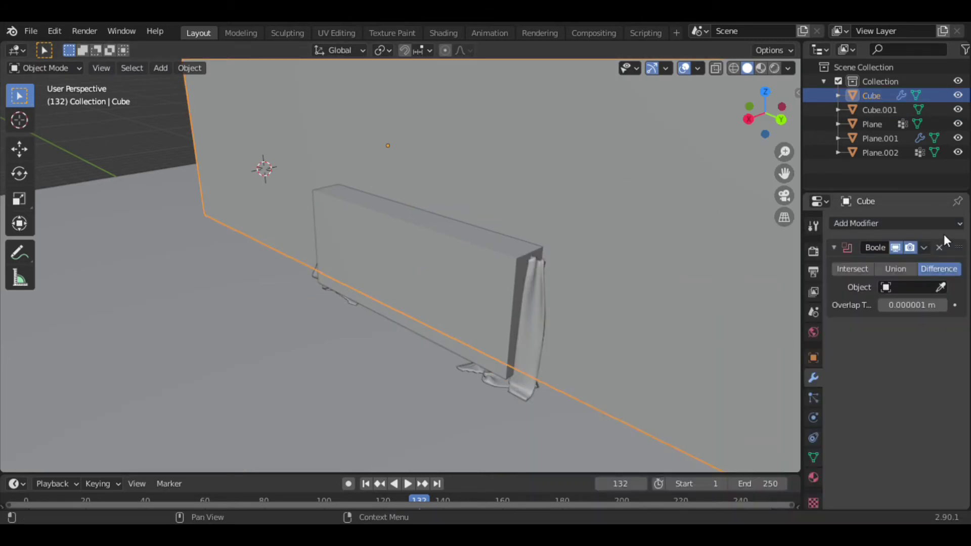
pyautogui.click(476, 285)
pyautogui.click(926, 247)
pyautogui.click(874, 263)
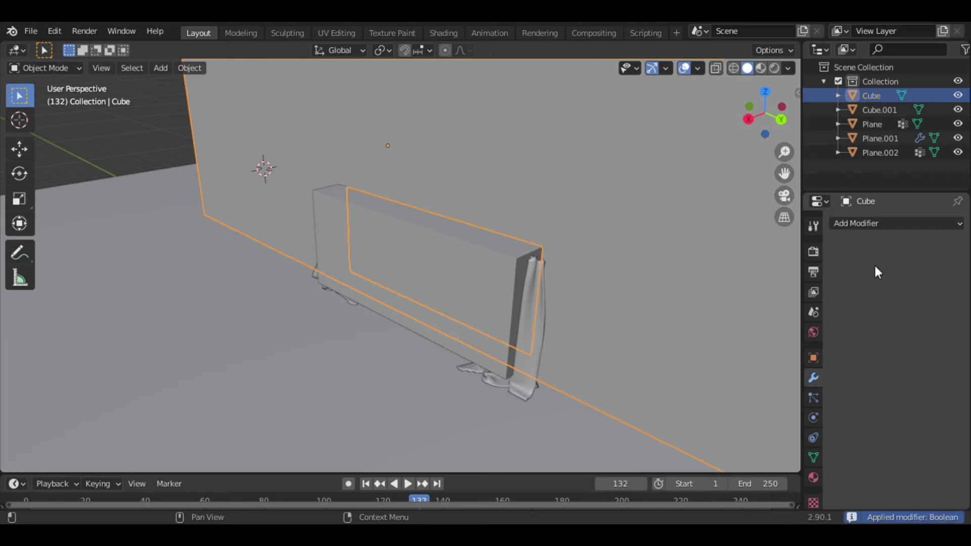
# - Delete the Cube.001 cutter and view the new opening side-on
pyautogui.click(513, 269)
pyautogui.press('Delete')
pyautogui.moveTo(786, 90)
pyautogui.mouseDown()
pyautogui.moveTo(739, 106)
pyautogui.moveTo(639, 171)
pyautogui.mouseUp()
pyautogui.click(769, 120)
# - Move the right and left curtains along Y to the window opening's edges
pyautogui.click(516, 273)
pyautogui.press('g')
pyautogui.press('y')
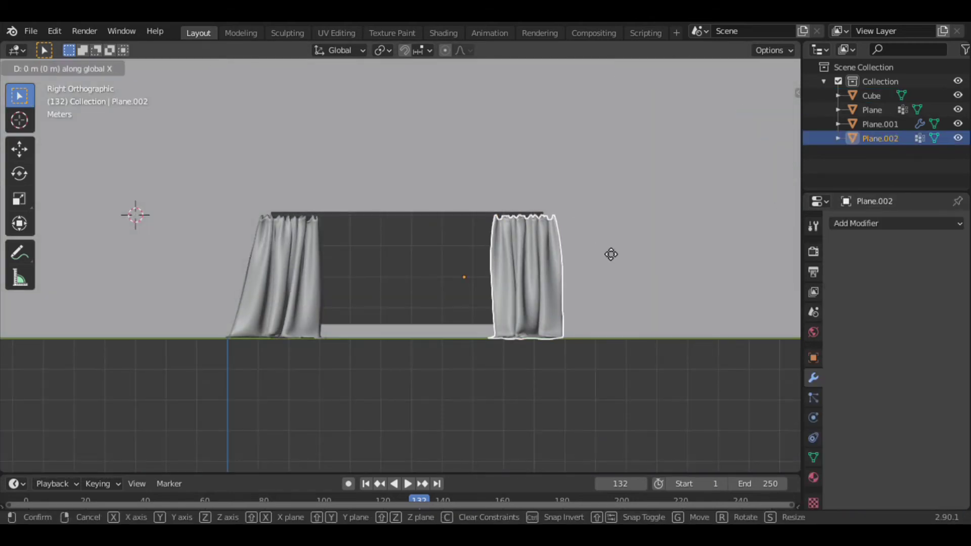
pyautogui.click(596, 254)
pyautogui.click(289, 274)
pyautogui.press('g')
pyautogui.press('y')
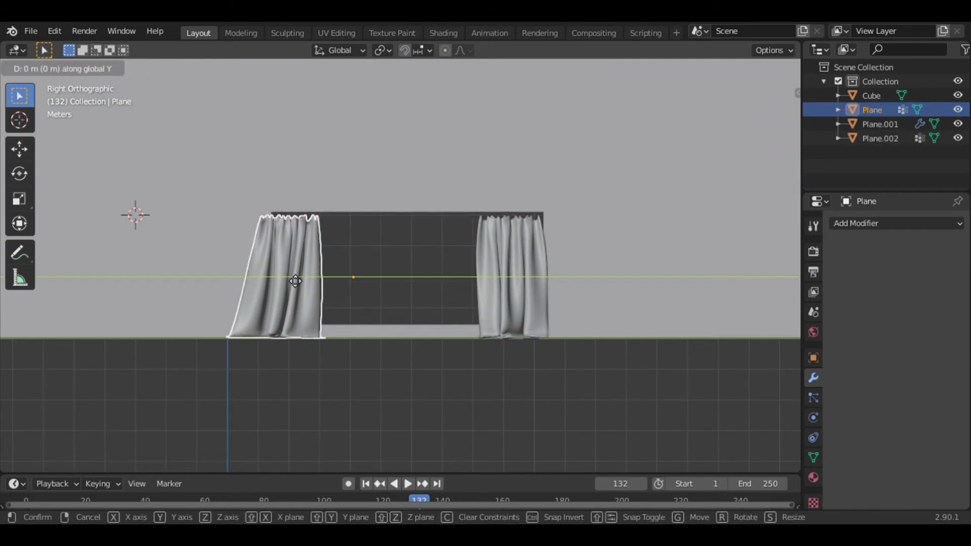
pyautogui.click(309, 275)
pyautogui.moveTo(733, 144); pyautogui.dragTo(570, 184, button='middle')
pyautogui.click(553, 211)
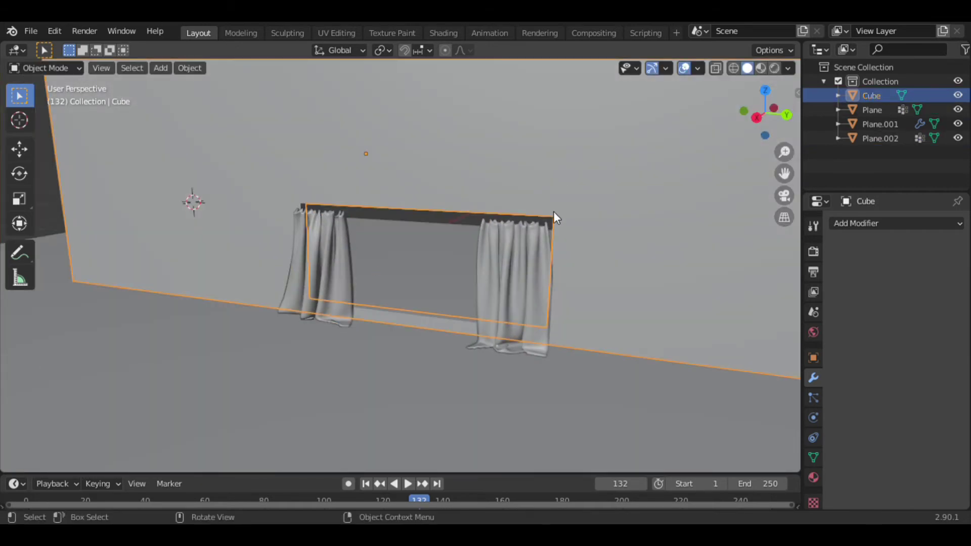
pyautogui.hotkey('shift', 'a')
# - Add a cylinder, shrink it, stretch it along Z, and rotate it 90° horizontal
pyautogui.click(627, 286)
pyautogui.press('s')
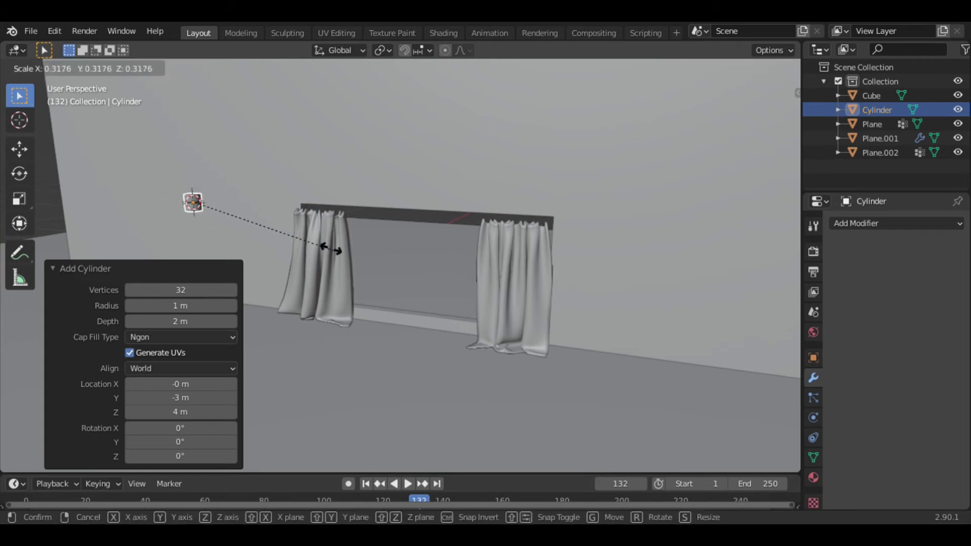
pyautogui.click(220, 217)
pyautogui.press('s')
pyautogui.press('z')
pyautogui.click(758, 349)
pyautogui.press('r')
pyautogui.press('y')
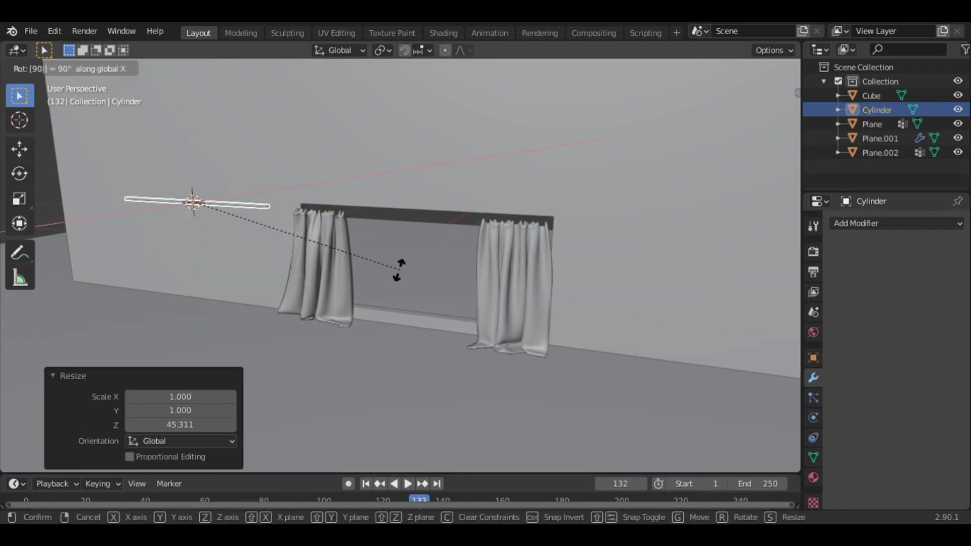
pyautogui.press('Return')
# - In side view, place the rod along the curtain tops and shorten it to fit the window
pyautogui.press('KP_3')
pyautogui.press('g')
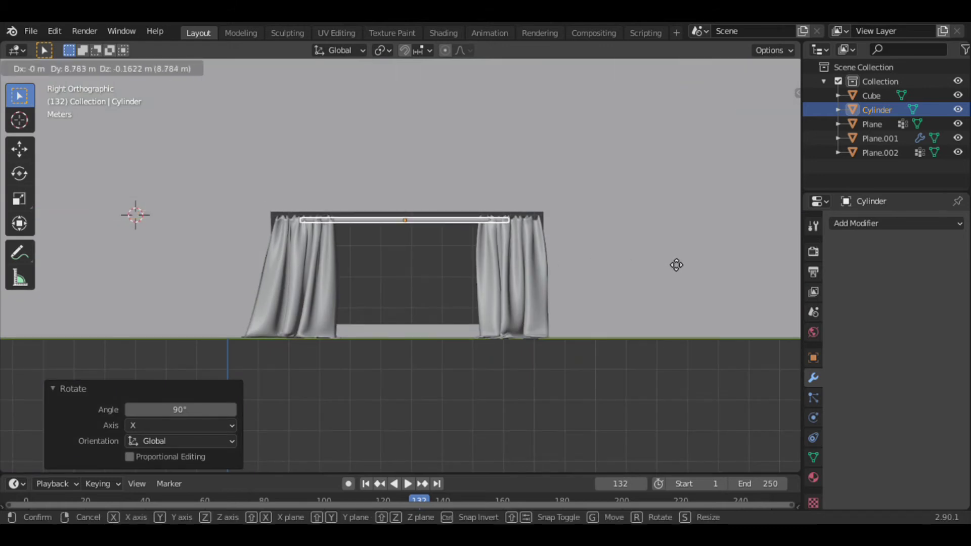
pyautogui.click(676, 267)
pyautogui.press('s')
pyautogui.click(724, 251)
pyautogui.press('g')
pyautogui.press('y')
pyautogui.click(726, 253)
# - Adjust the rod's height along Z and its depth against the curtains
pyautogui.moveTo(727, 253); pyautogui.dragTo(499, 272, button='middle')
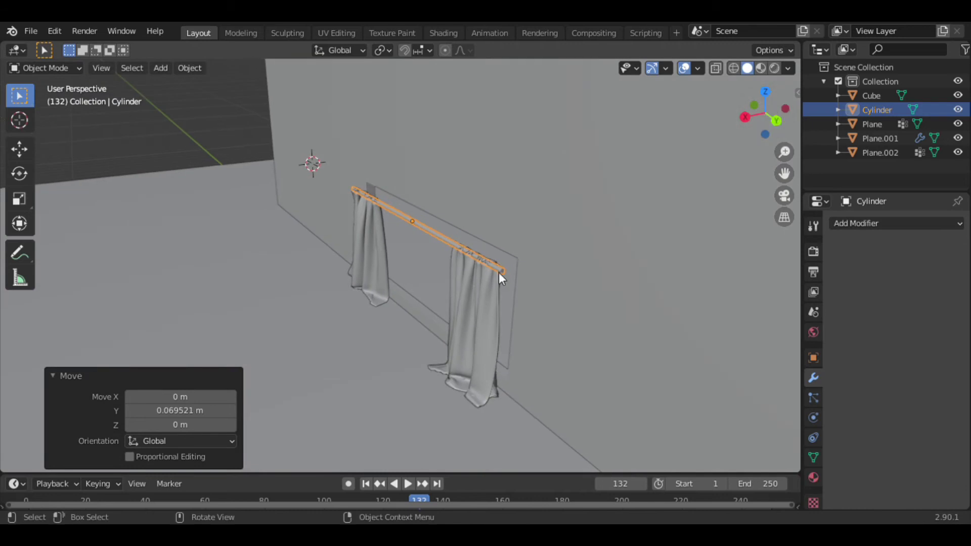
pyautogui.click(499, 273)
pyautogui.click(430, 230)
pyautogui.press('g')
pyautogui.press('z')
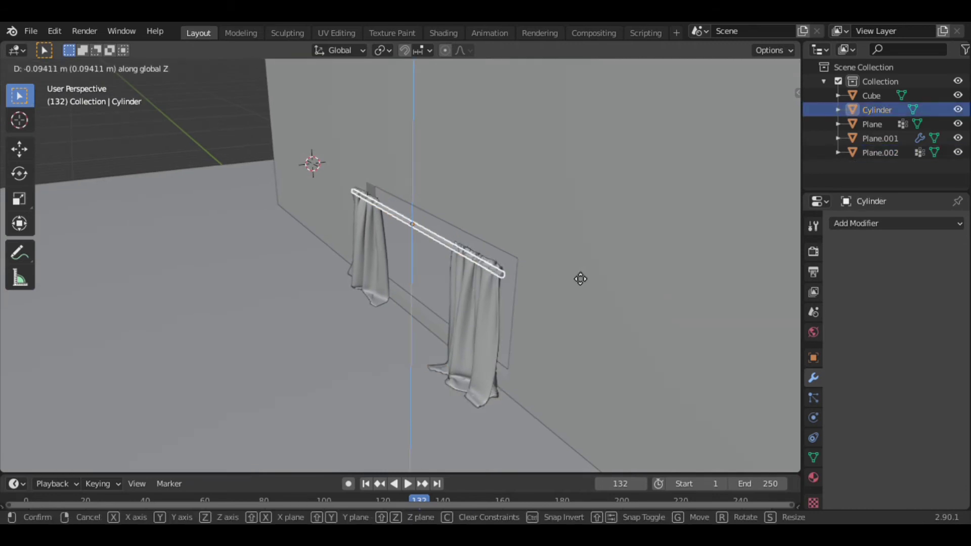
pyautogui.click(580, 279)
pyautogui.click(492, 259)
pyautogui.click(446, 241)
pyautogui.press('g')
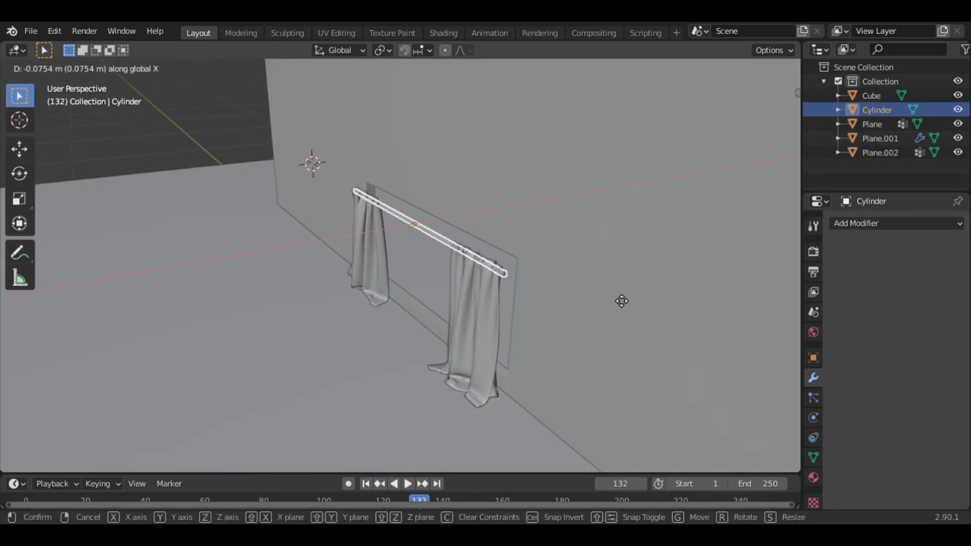
pyautogui.click(621, 301)
# - Deselect everything and zoom to a front-on view of the curtains
pyautogui.click(572, 174)
pyautogui.click(219, 149)
pyautogui.moveTo(784, 152); pyautogui.dragTo(785, 121)
pyautogui.scroll(-3, 399, 265)
pyautogui.scroll(-2, 400, 265)
pyautogui.moveTo(399, 266)
pyautogui.mouseDown(button='middle')
pyautogui.moveTo(349, 263)
pyautogui.moveTo(350, 113)
pyautogui.moveTo(390, 202)
pyautogui.mouseUp(button='middle')
# - Add a camera, align it to the view, and move it to frame the curtained window
pyautogui.hotkey('shift', 'a')
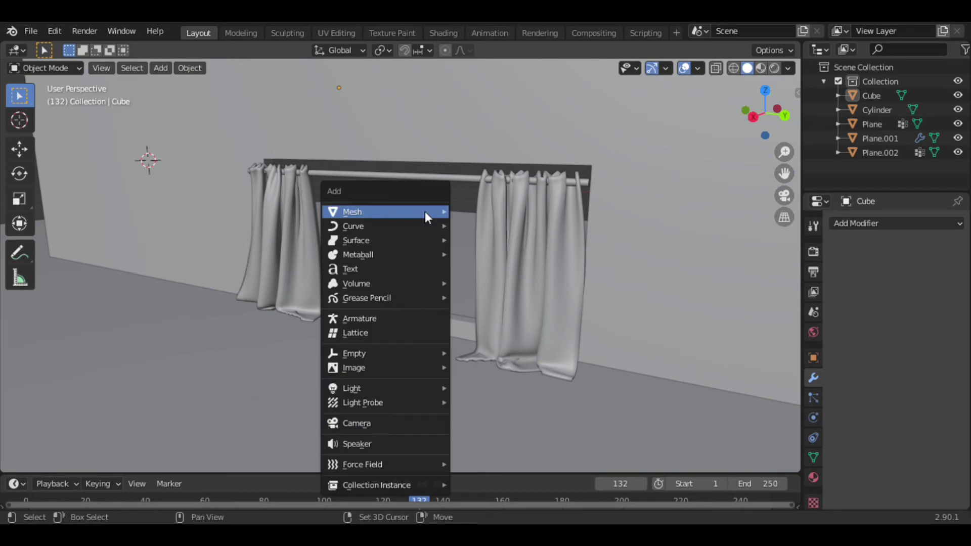
pyautogui.click(387, 423)
pyautogui.moveTo(387, 424); pyautogui.dragTo(364, 410, button='middle')
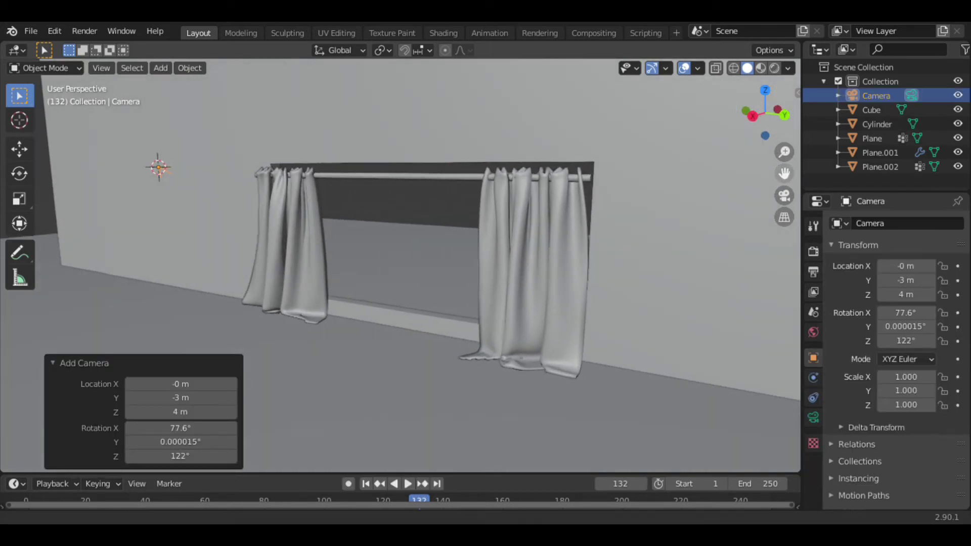
pyautogui.moveTo(556, 188); pyautogui.dragTo(585, 188, button='middle')
pyautogui.click(101, 68)
pyautogui.moveTo(127, 260)
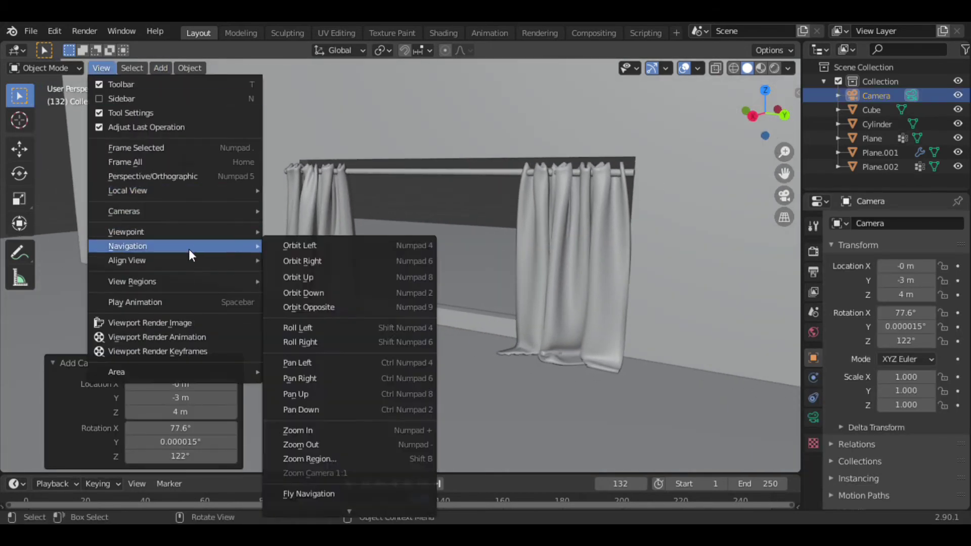
pyautogui.click(332, 281)
pyautogui.press('g')
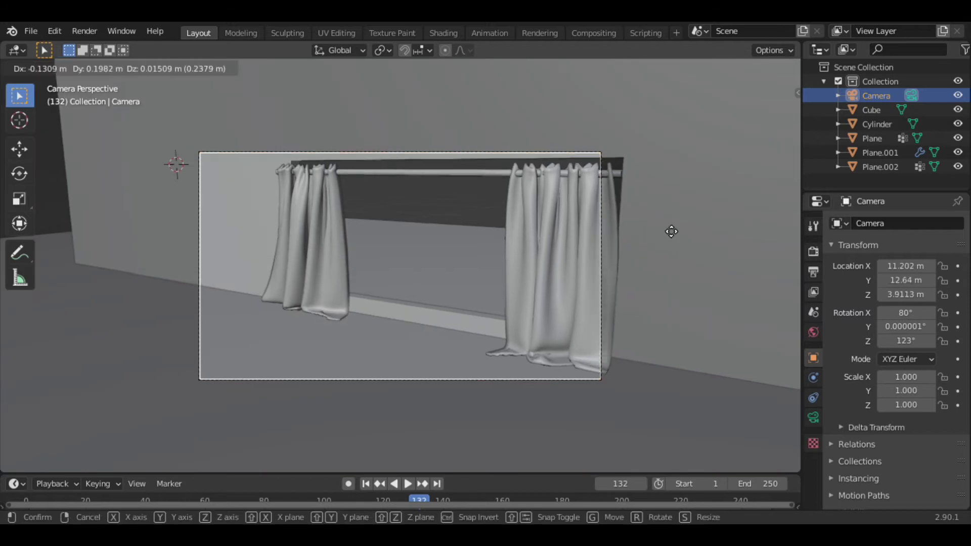
pyautogui.click(692, 268)
pyautogui.hotkey('alt', 'a')
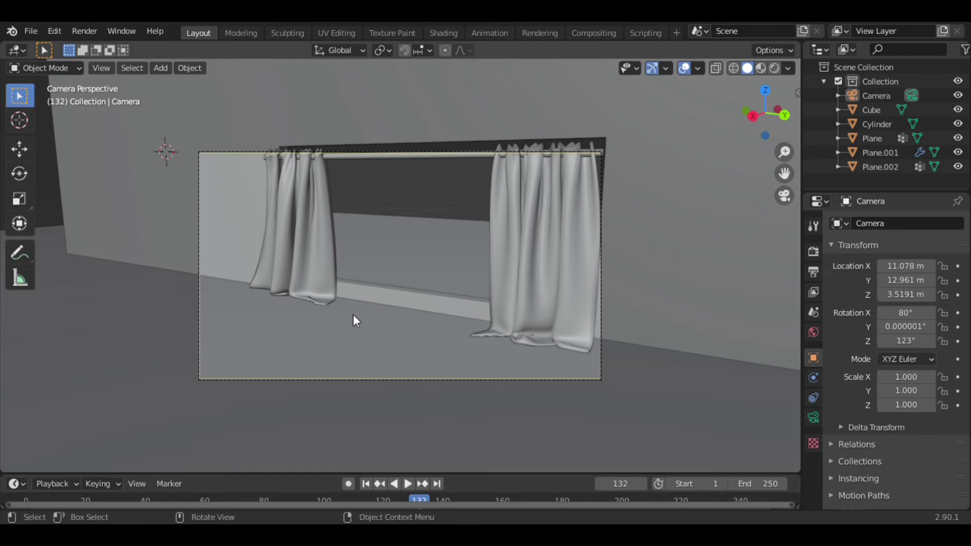
# - Move the collision plane along X out of the way
pyautogui.click(409, 297)
pyautogui.press('q')
pyautogui.click(355, 228)
pyautogui.click(424, 229)
pyautogui.press('g')
pyautogui.press('x')
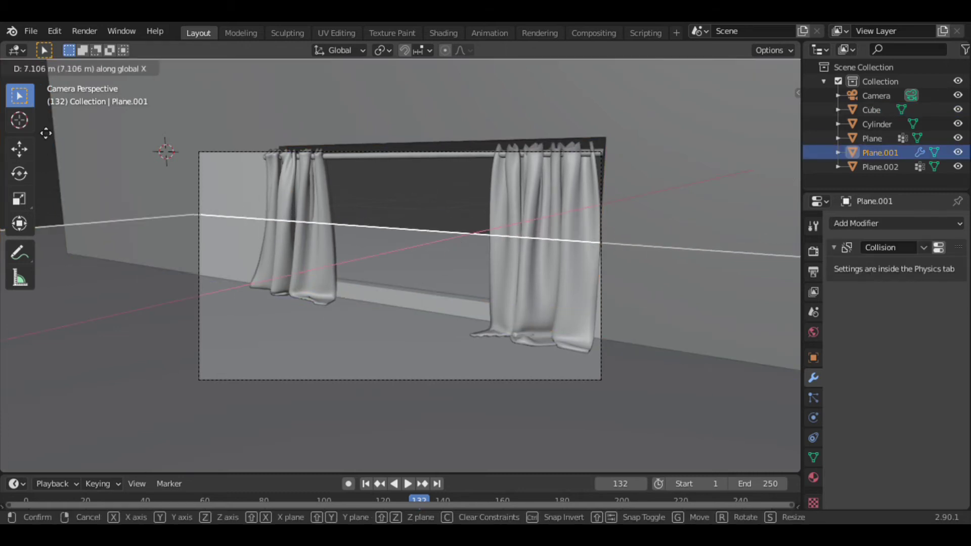
pyautogui.click(630, 208)
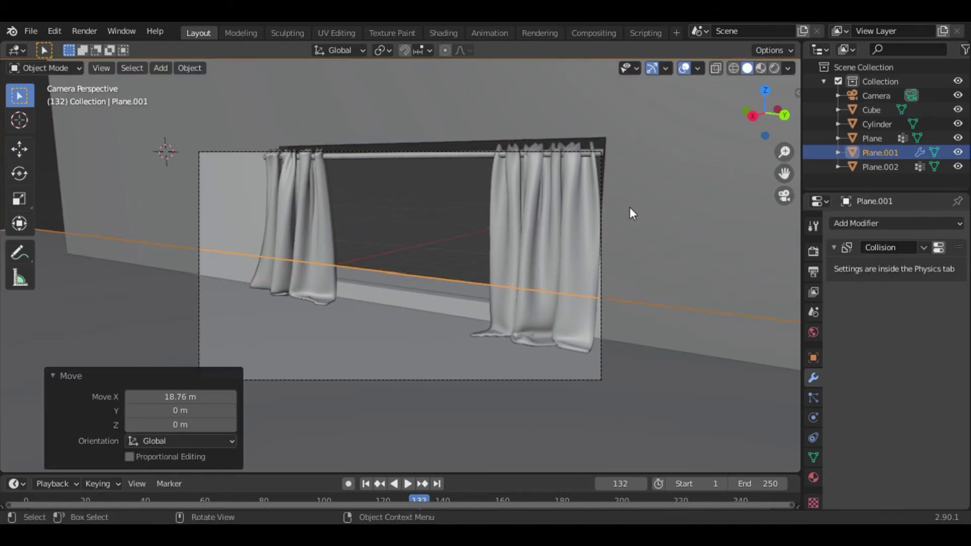
# - In the wall's Edit Mode, raise the window sill face and shift wall geometry along Y
pyautogui.click(416, 306)
pyautogui.press('Tab')
pyautogui.press('g')
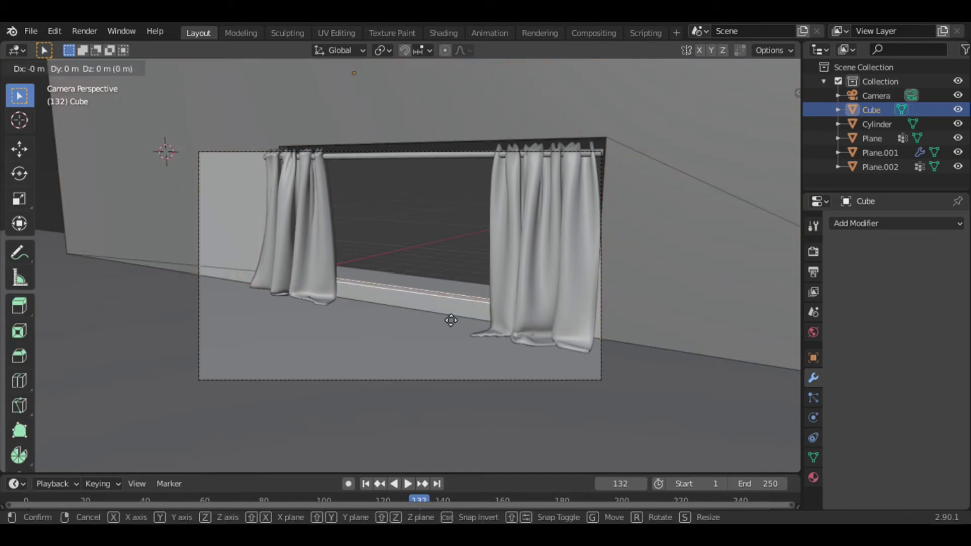
pyautogui.press('z')
pyautogui.click(450, 310)
pyautogui.click(378, 206)
pyautogui.press('g')
pyautogui.press('y')
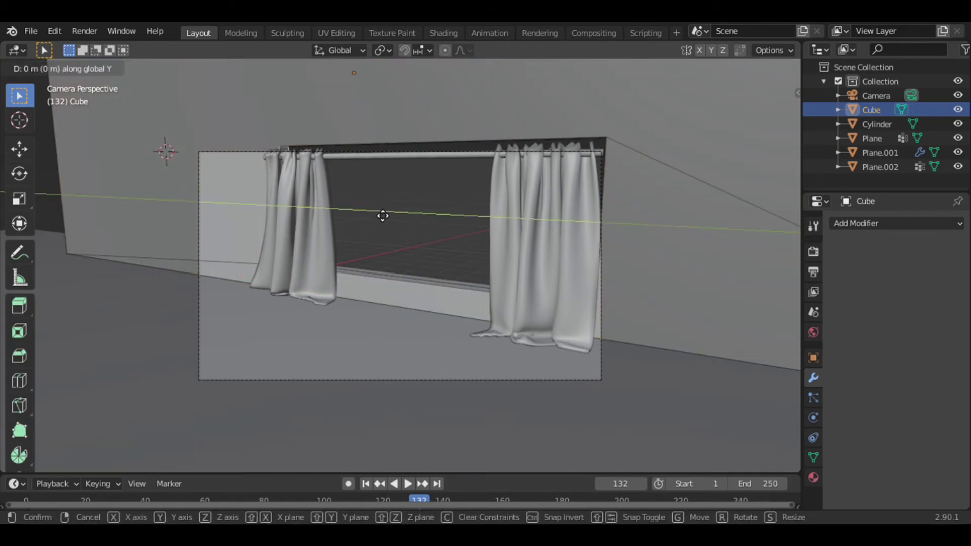
pyautogui.click(434, 225)
pyautogui.press('Tab')
# - Move the left curtain along Y to the window's edge
pyautogui.click(314, 222)
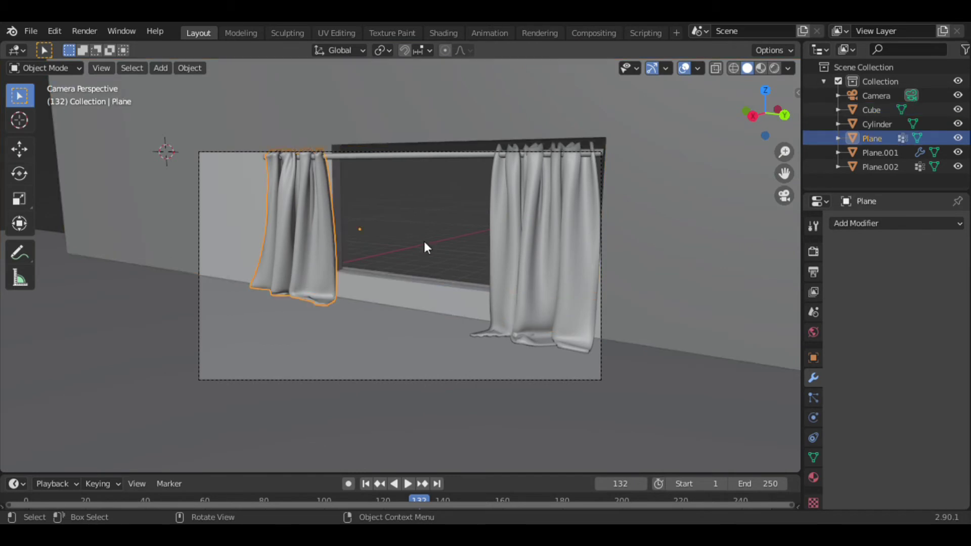
pyautogui.press('g')
pyautogui.press('y')
pyautogui.click(502, 264)
# - In side view, shift the curtain rod -0.0663 m along Y and widen it to span both curtains
pyautogui.click(557, 155)
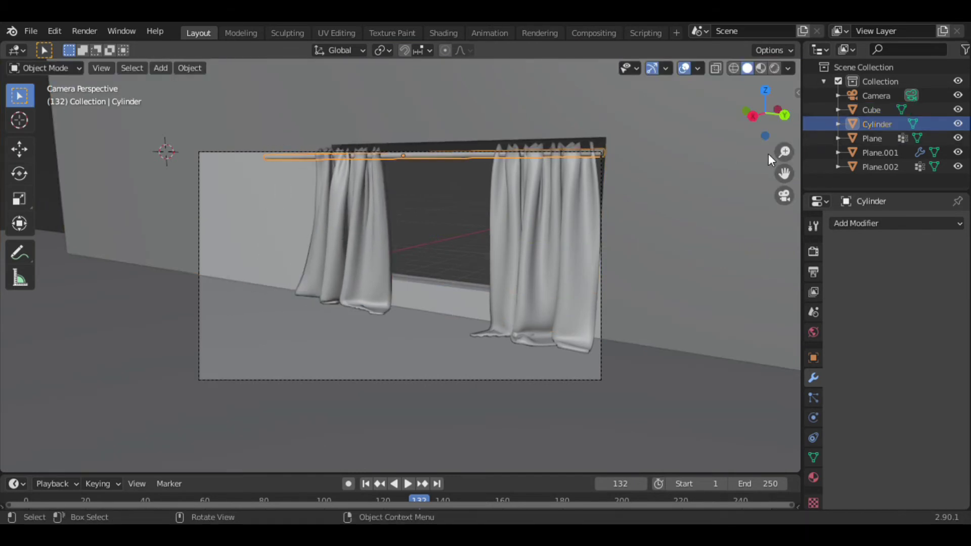
pyautogui.click(769, 154)
pyautogui.press('g')
pyautogui.press('y')
pyautogui.click(641, 236)
pyautogui.press('s')
pyautogui.press('y')
pyautogui.click(637, 242)
pyautogui.press('s')
pyautogui.press('y')
pyautogui.press('g')
pyautogui.press('y')
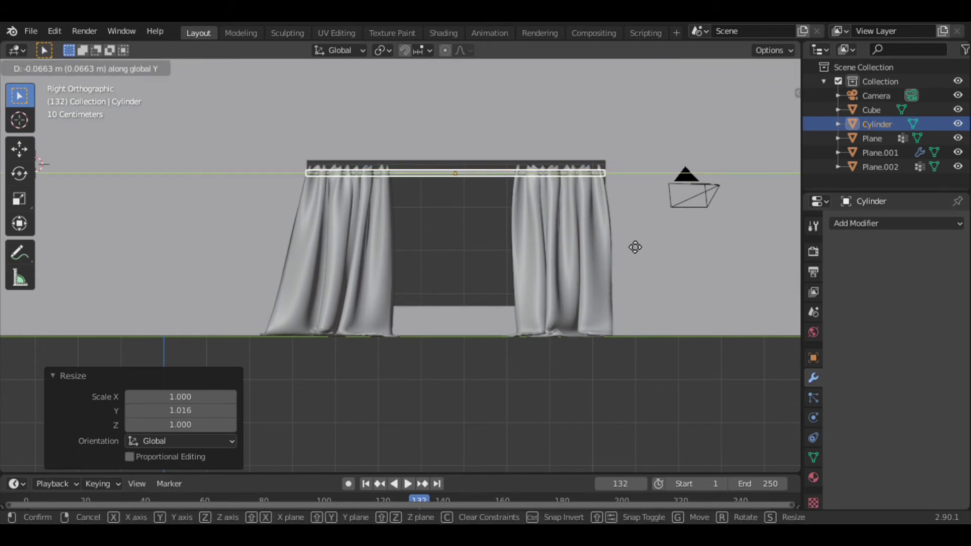
pyautogui.click(635, 245)
# - Look through the camera and enter Edit Mode on the window wall
pyautogui.press('KP_0')
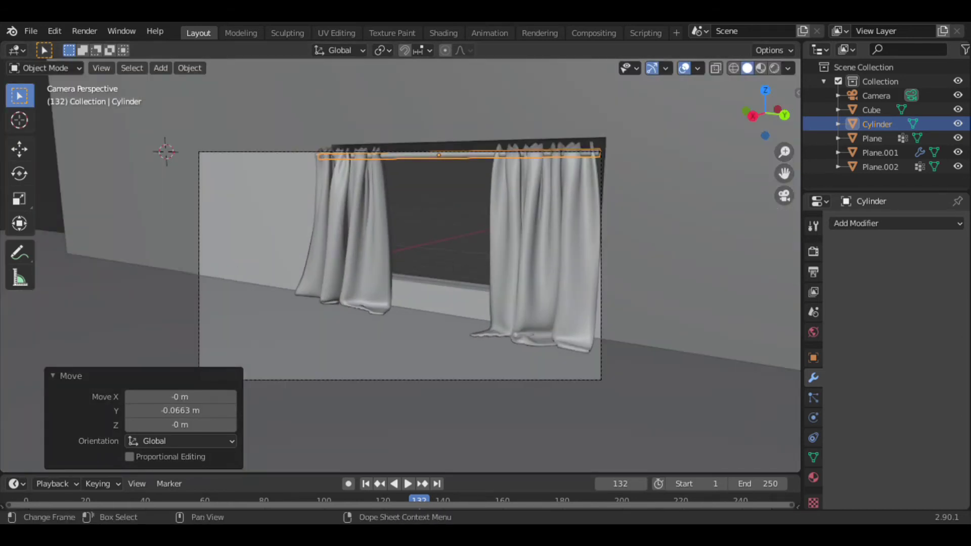
pyautogui.click(424, 295)
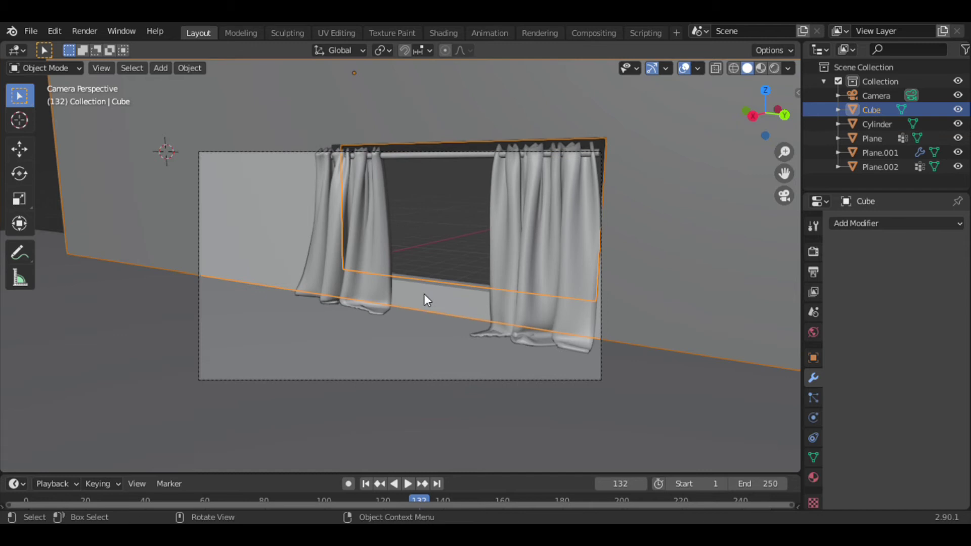
pyautogui.press('Tab')
# - Add 2 loop cuts to the window wall
pyautogui.moveTo(758, 115); pyautogui.dragTo(517, 224)
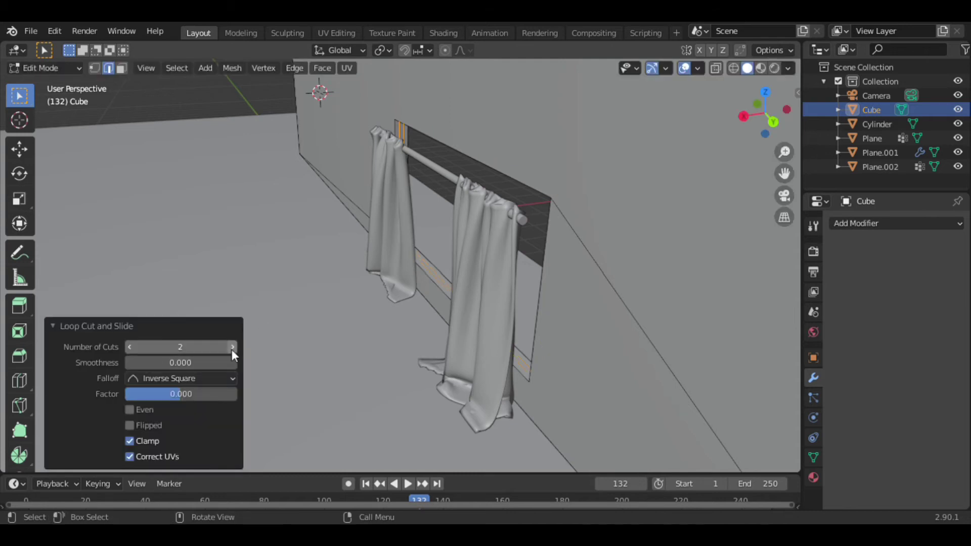
pyautogui.click(233, 347)
pyautogui.moveTo(354, 284); pyautogui.dragTo(508, 286, button='middle')
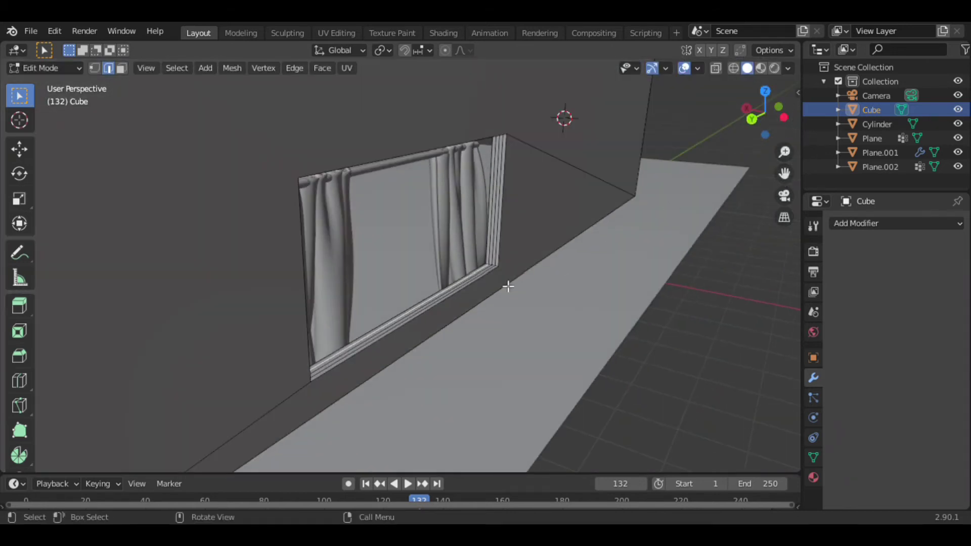
# - In face select mode, select the ring of window-frame faces
pyautogui.press('3')
pyautogui.keyDown('alt'); pyautogui.click(488, 267); pyautogui.keyUp('alt')
pyautogui.keyDown('alt'); pyautogui.click(489, 267); pyautogui.keyUp('alt')
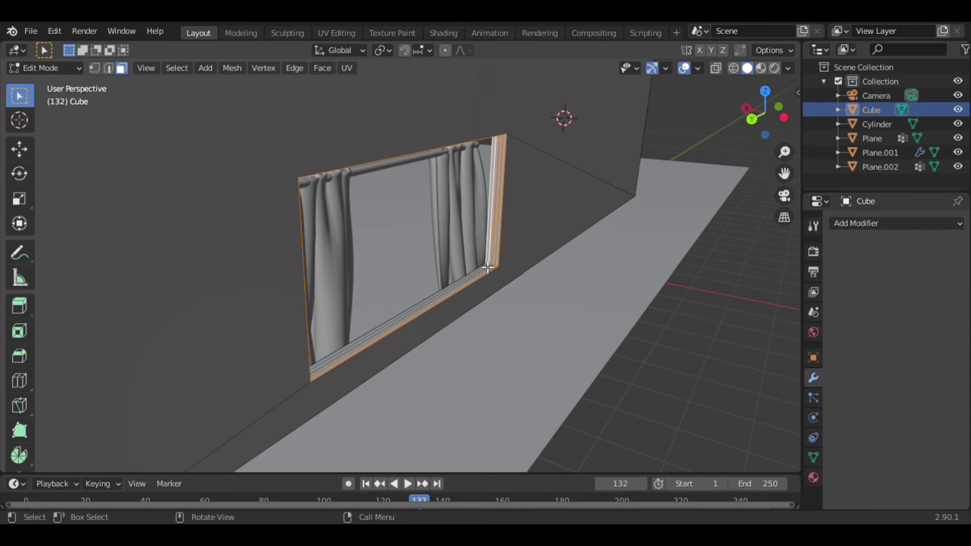
pyautogui.keyDown('alt'); pyautogui.click(491, 267); pyautogui.keyUp('alt')
pyautogui.keyDown('alt'); pyautogui.click(490, 266); pyautogui.keyUp('alt')
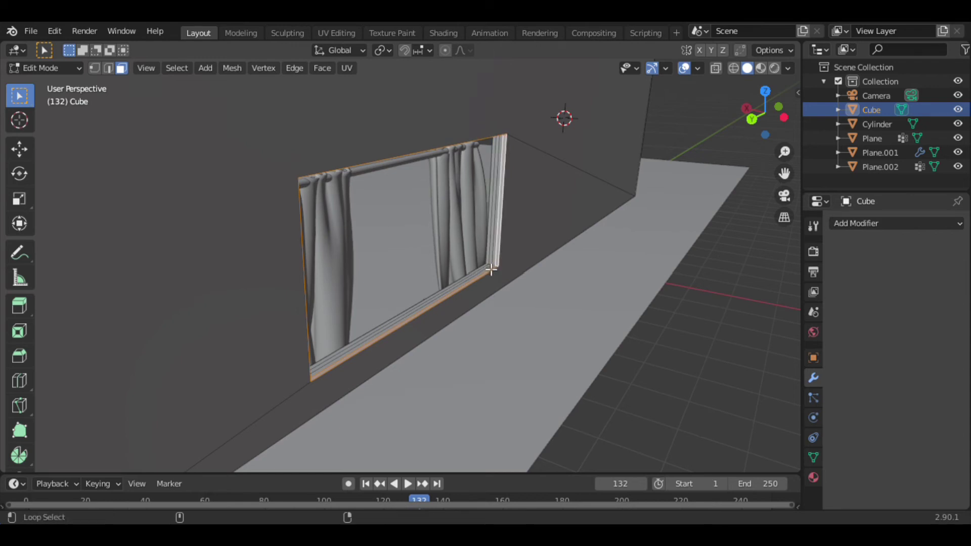
pyautogui.keyDown('alt'); pyautogui.click(491, 264); pyautogui.keyUp('alt')
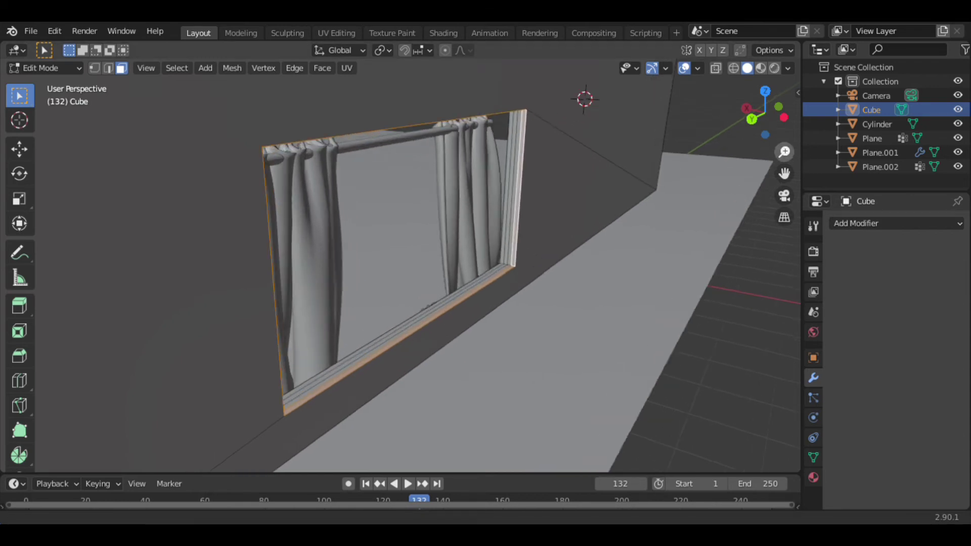
pyautogui.scroll(4, 532, 268)
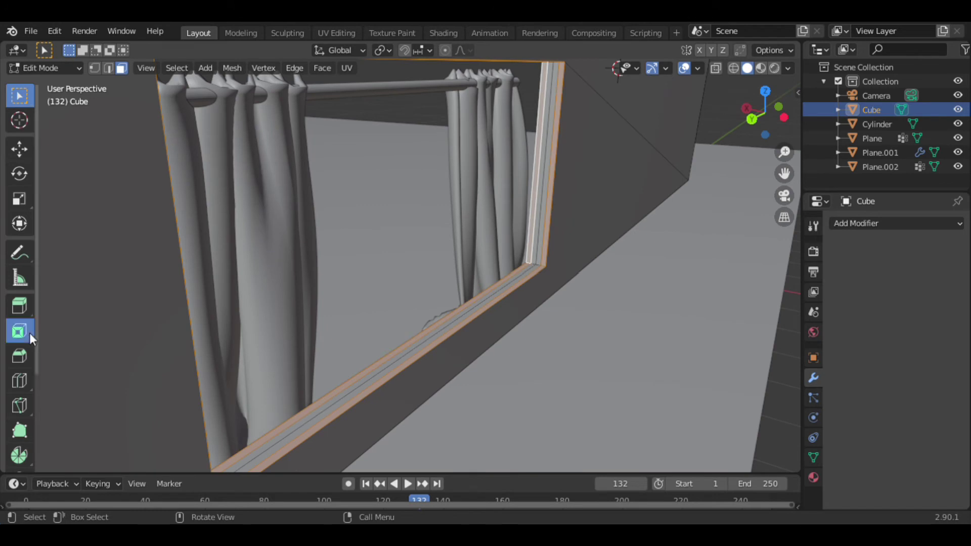
# - Extrude the frame faces outward and Shrink/Fatten them 0.0229 m with Offset Even
pyautogui.moveTo(19, 306); pyautogui.dragTo(86, 369)
pyautogui.moveTo(373, 200); pyautogui.dragTo(366, 194)
pyautogui.click(233, 425)
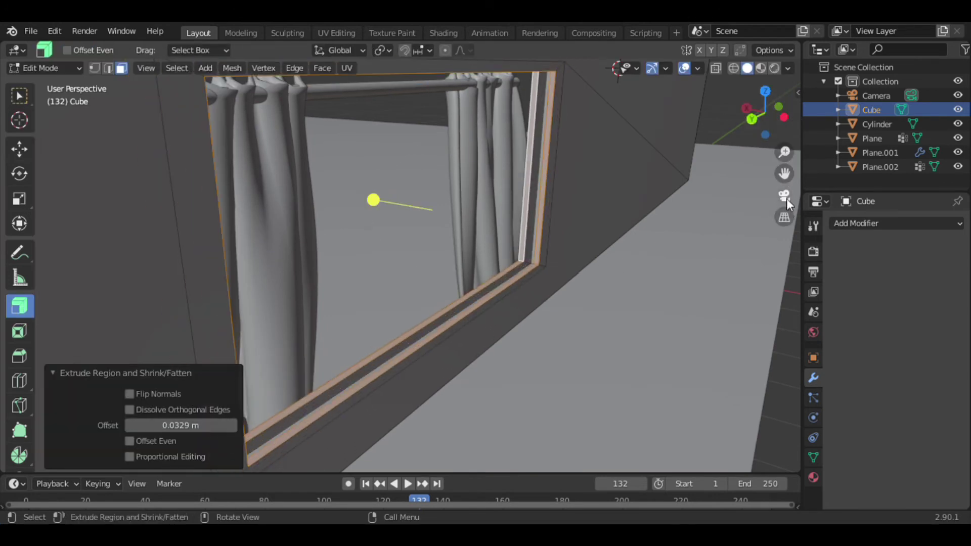
pyautogui.click(784, 197)
pyautogui.click(130, 441)
pyautogui.click(131, 426)
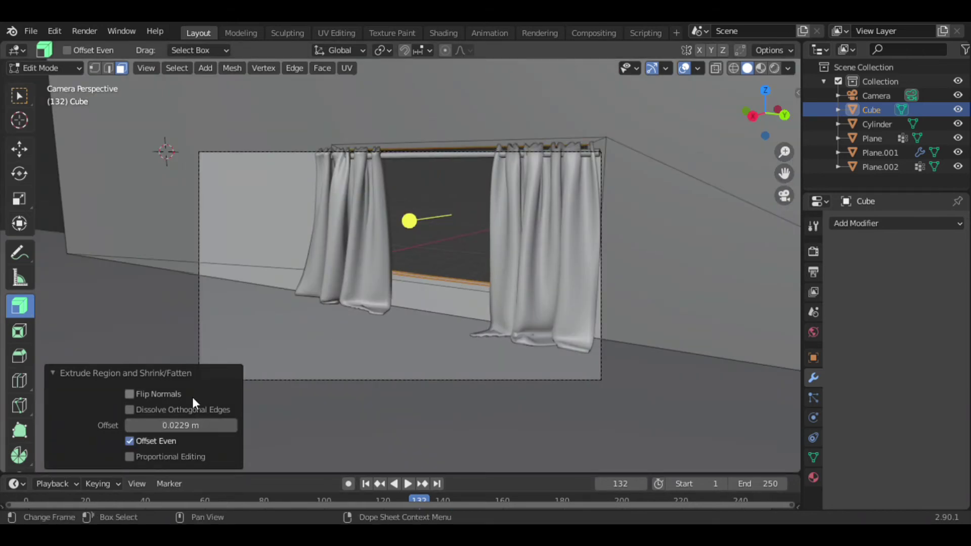
# - Clear the face selection, return to Object Mode and deselect everything
pyautogui.click(444, 250)
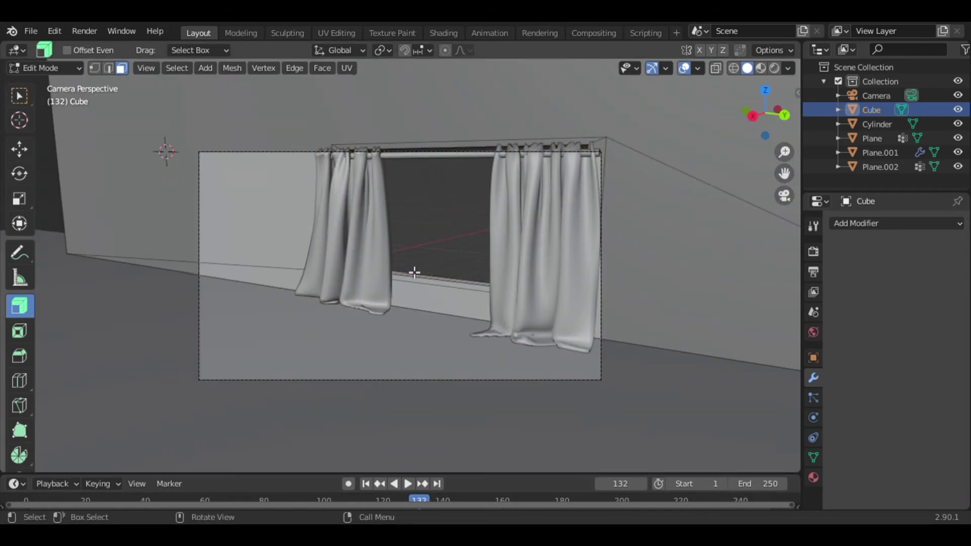
pyautogui.press('Tab')
pyautogui.click(579, 289)
pyautogui.click(408, 205)
# - Append the SOFA bean bag, enlarge it and raise it vertically
pyautogui.click(31, 30)
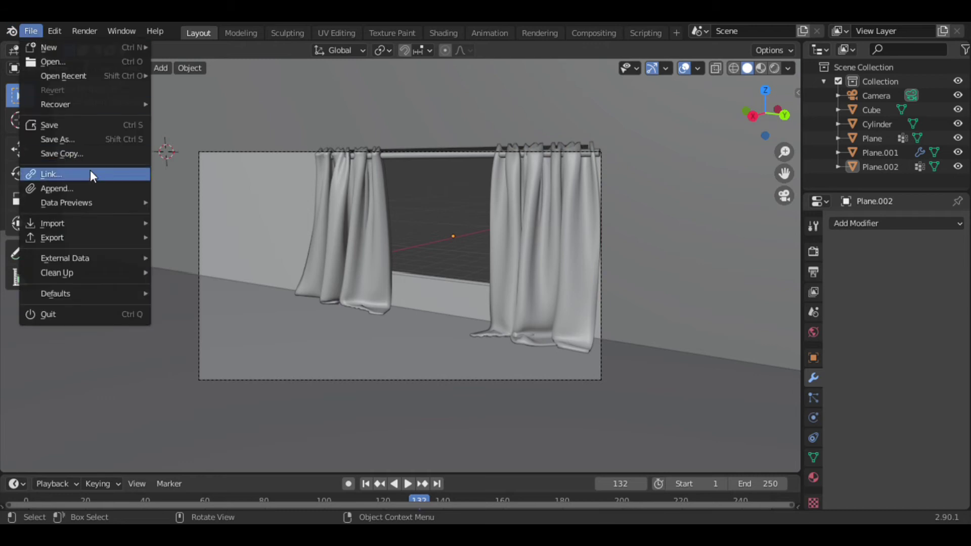
pyautogui.press('s')
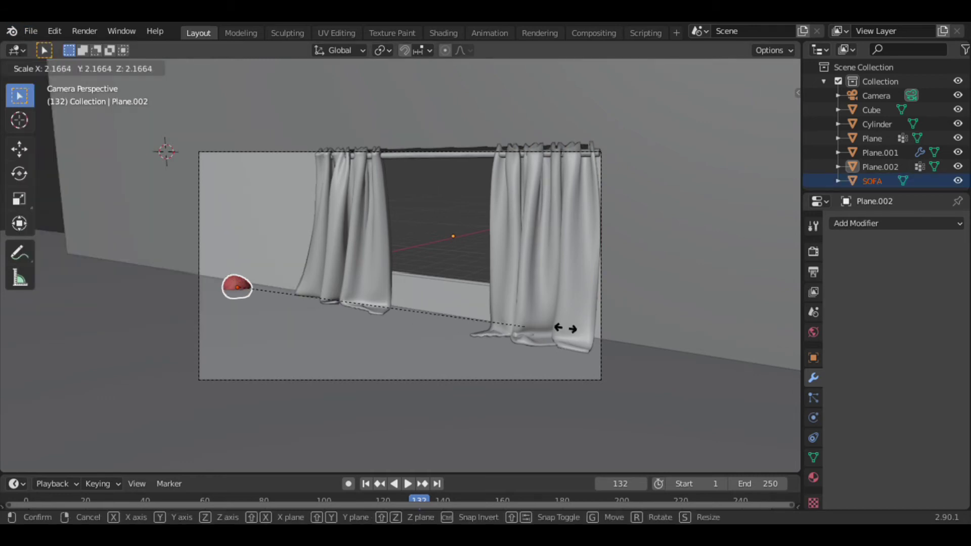
pyautogui.click(221, 326)
pyautogui.press('g')
pyautogui.press('z')
pyautogui.click(437, 335)
# - Rotate the bean bag about Z by -118°, then by 38.9°
pyautogui.press('r')
pyautogui.press('z')
pyautogui.click(217, 367)
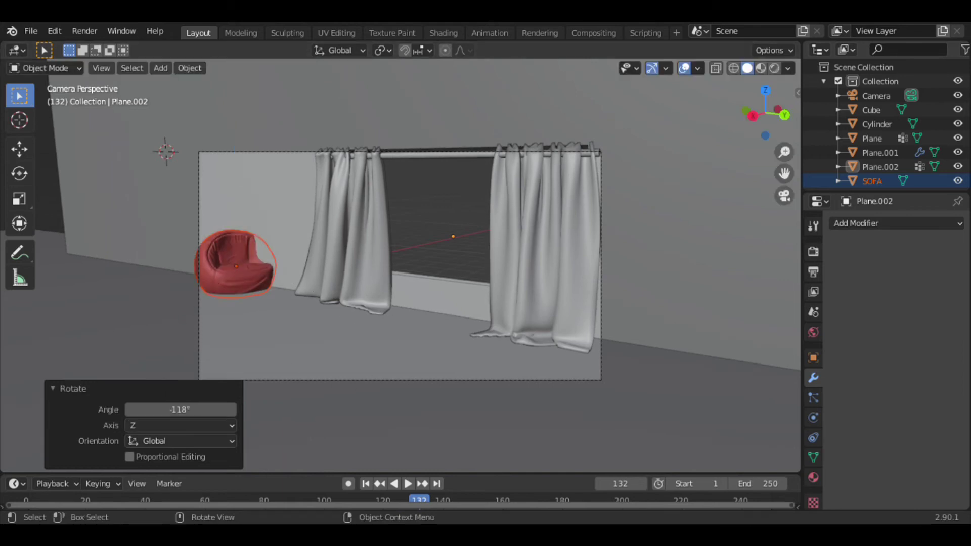
pyautogui.press('r')
pyautogui.press('z')
pyautogui.click(347, 207)
# - Slide the bean bag along Y to 0.76303 m and adjust its height slightly
pyautogui.press('g')
pyautogui.press('y')
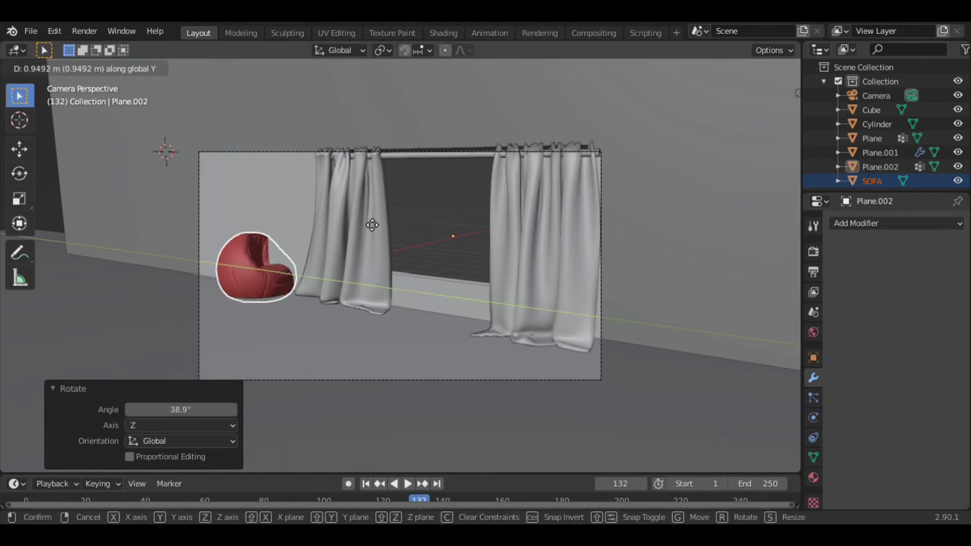
pyautogui.click(372, 225)
pyautogui.press('g')
pyautogui.press('y')
pyautogui.click(352, 240)
pyautogui.press('g')
pyautogui.press('y')
pyautogui.click(377, 245)
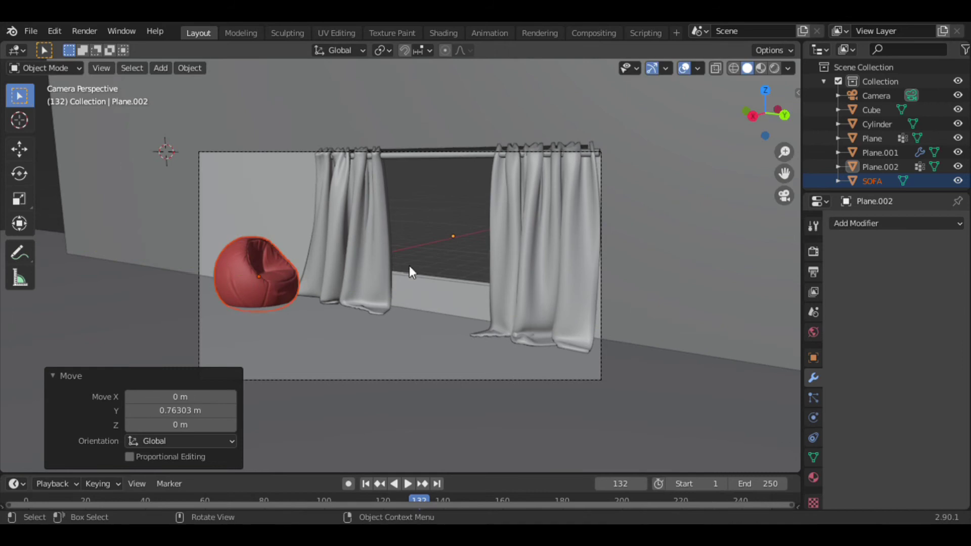
pyautogui.press('g')
pyautogui.press('z')
pyautogui.click(418, 365)
# - Select the curtain rod and bring up the Add menu
pyautogui.click(426, 153)
pyautogui.click(442, 213)
pyautogui.hotkey('shift', 'a')
# - Add a plane and stand it upright with a 90° X rotation
pyautogui.click(309, 58)
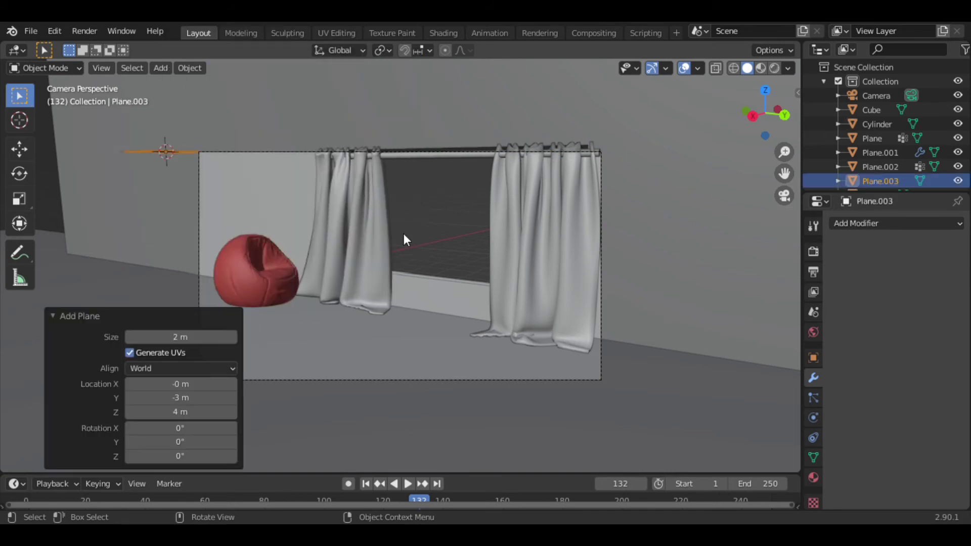
pyautogui.press('r')
pyautogui.press('x')
pyautogui.press('9')
pyautogui.press('0')
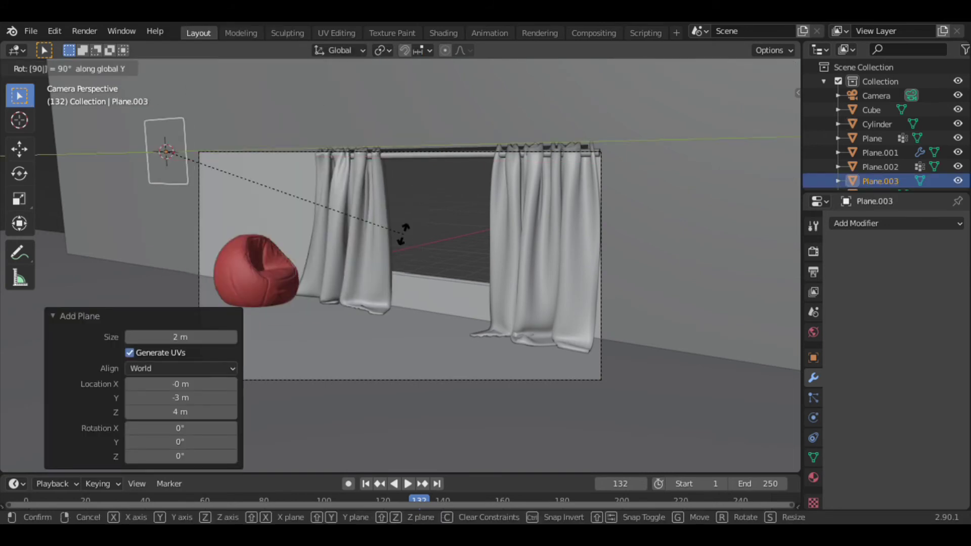
pyautogui.press('Return')
# - Move the plane sideways, back against the wall, and up above the bean bag
pyautogui.press('ctrl+KP_1')
pyautogui.press('g')
pyautogui.click(630, 184)
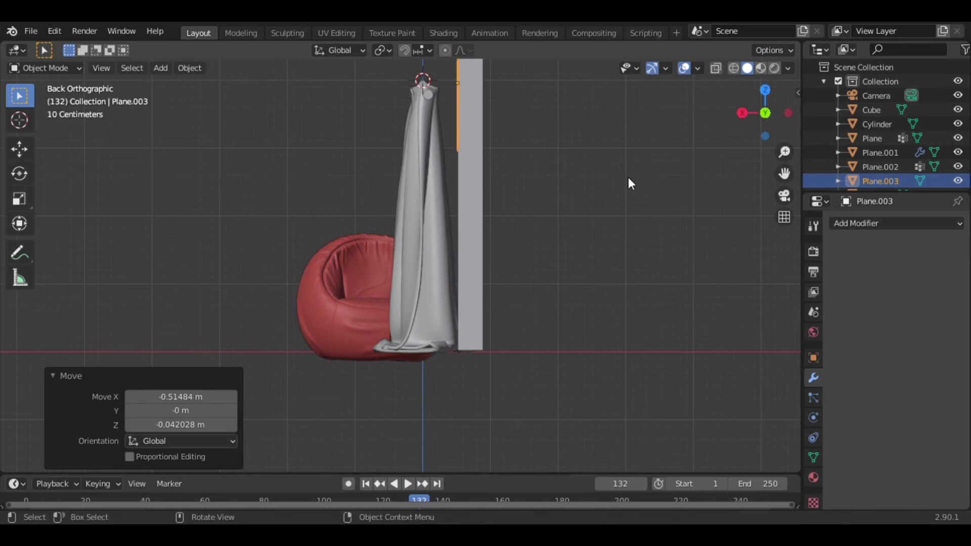
pyautogui.press('KP_0')
pyautogui.press('g')
pyautogui.press('y')
pyautogui.click(508, 247)
pyautogui.press('g')
pyautogui.press('z')
pyautogui.click(508, 283)
# - Scale the plane to 0.954 and set its final height on the wall
pyautogui.press('s')
pyautogui.press('g')
pyautogui.press('z')
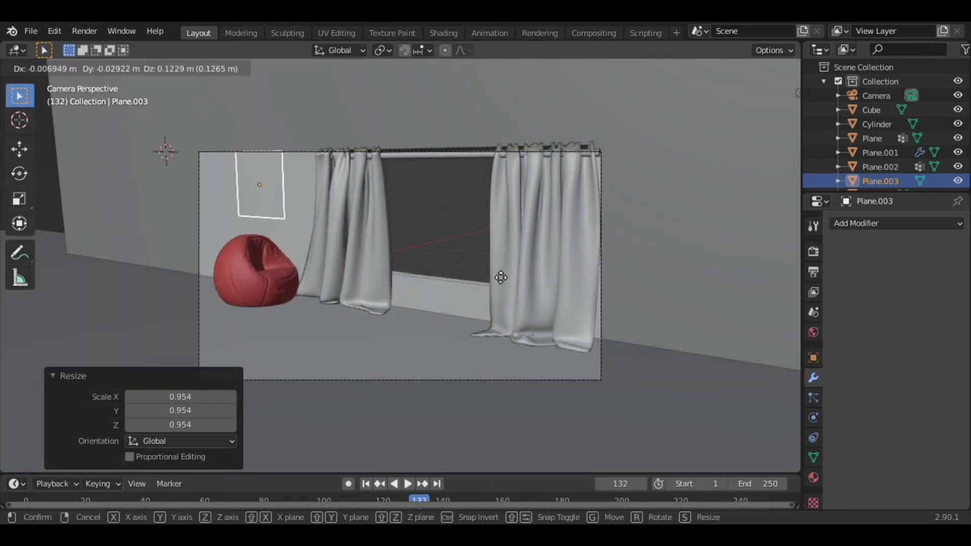
pyautogui.click(438, 263)
# - Extrude the plane's face 0.053388 m into a thin panel
pyautogui.press('Tab')
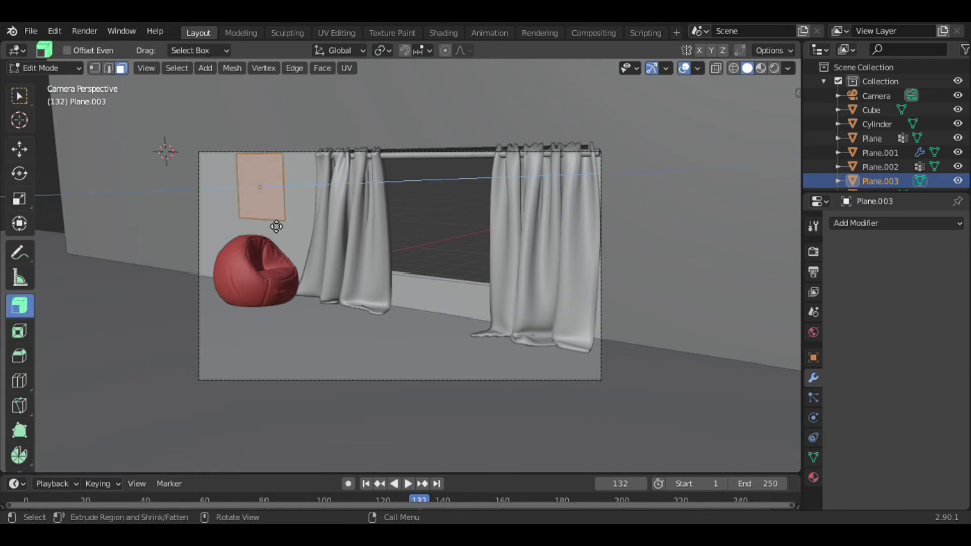
pyautogui.press('e')
pyautogui.click(275, 225)
pyautogui.moveTo(172, 426); pyautogui.dragTo(150, 428)
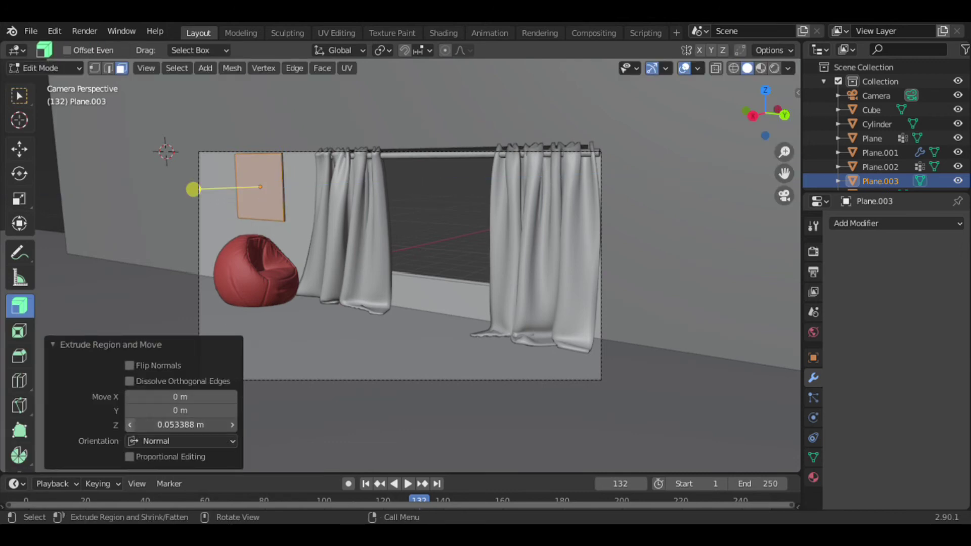
pyautogui.press('Tab')
pyautogui.click(813, 477)
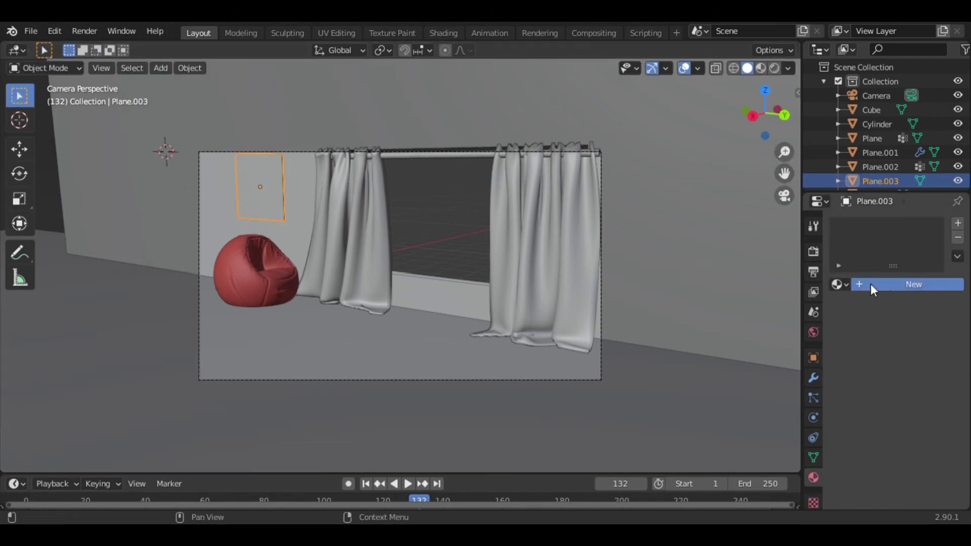
# - Give the picture plane a new material and inset its face by 0.06125 m
pyautogui.click(870, 287)
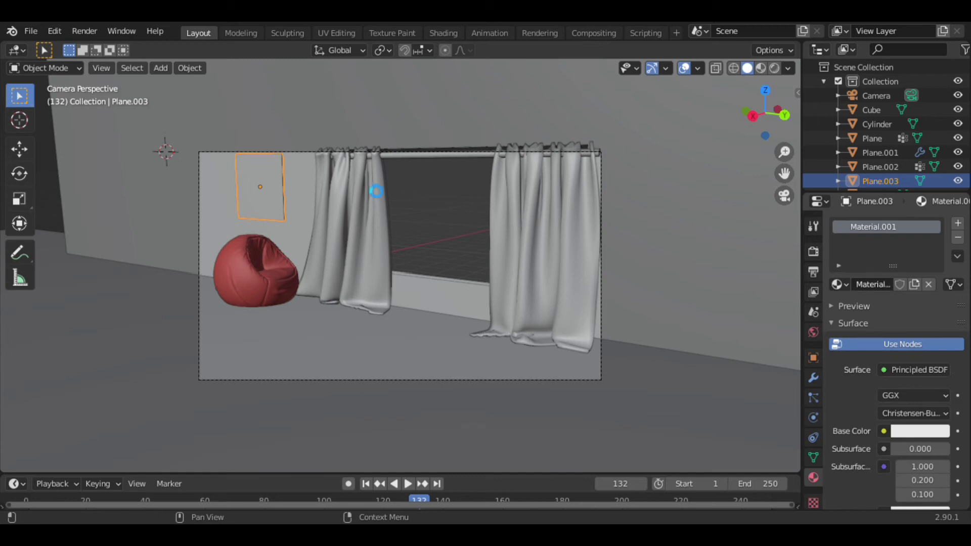
pyautogui.click(376, 191)
pyautogui.click(271, 199)
pyautogui.press('Tab')
pyautogui.press('i')
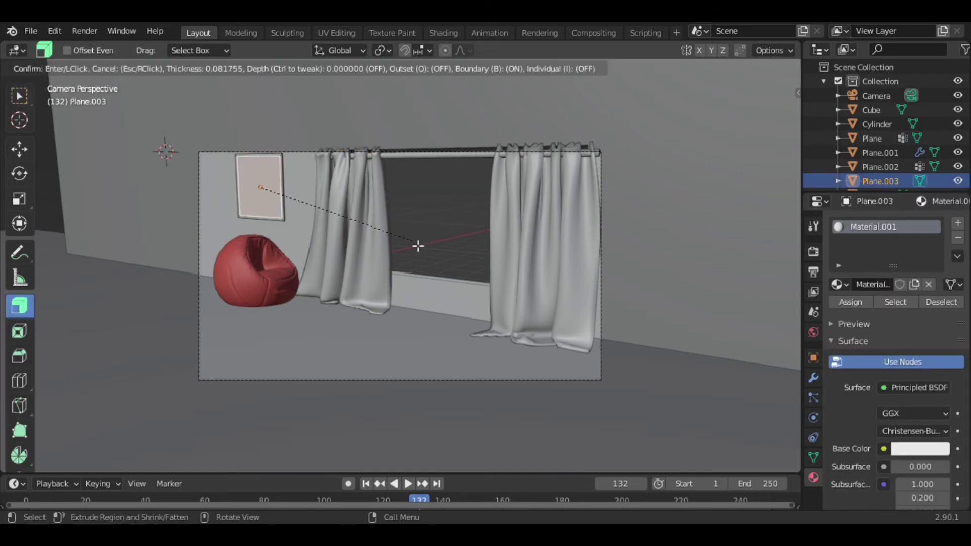
pyautogui.click(419, 246)
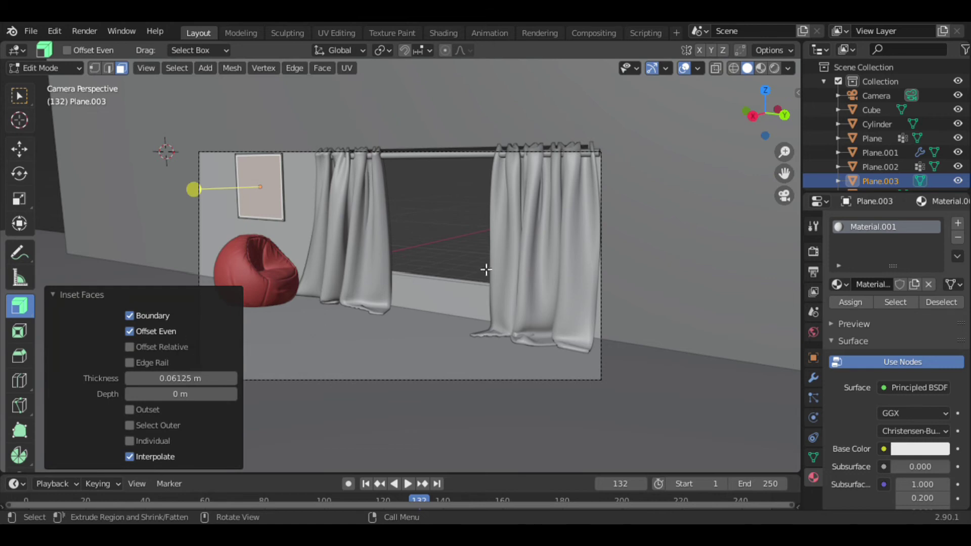
# - Add a second material slot and assign a new material to the inner face
pyautogui.click(958, 223)
pyautogui.click(867, 313)
pyautogui.click(862, 333)
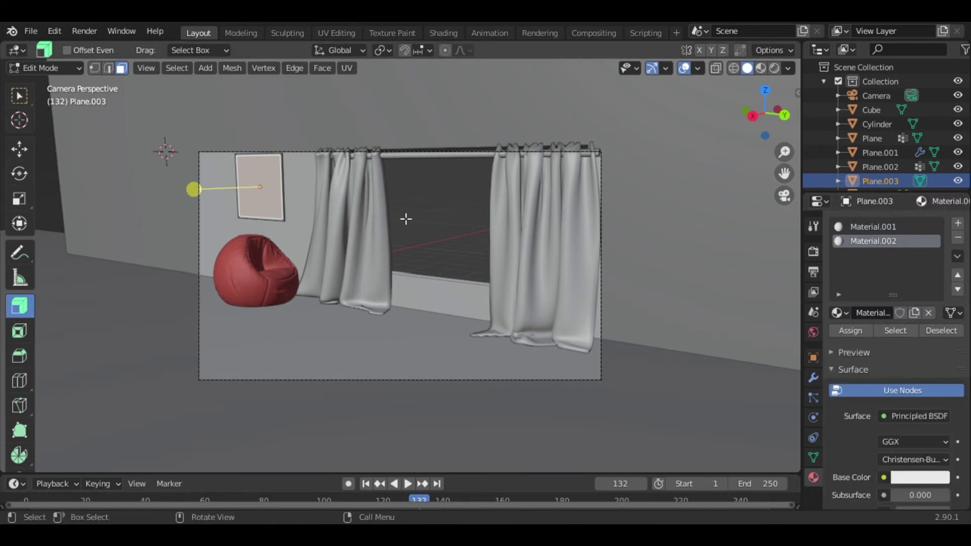
pyautogui.press('Tab')
pyautogui.click(262, 289)
pyautogui.click(395, 155)
pyautogui.click(451, 205)
# - Give the curtain rod a new material
pyautogui.click(442, 155)
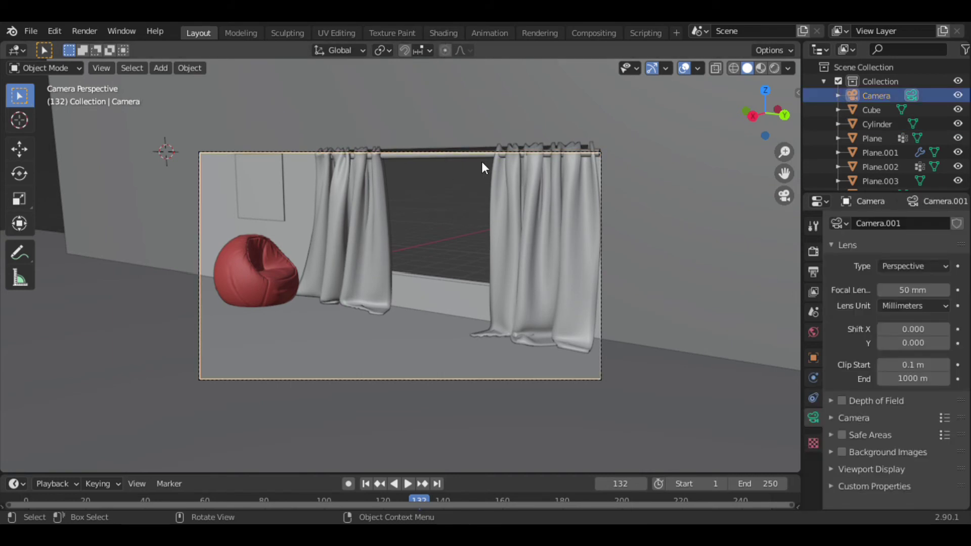
pyautogui.click(481, 160)
pyautogui.click(875, 285)
pyautogui.scroll(-3, 963, 226)
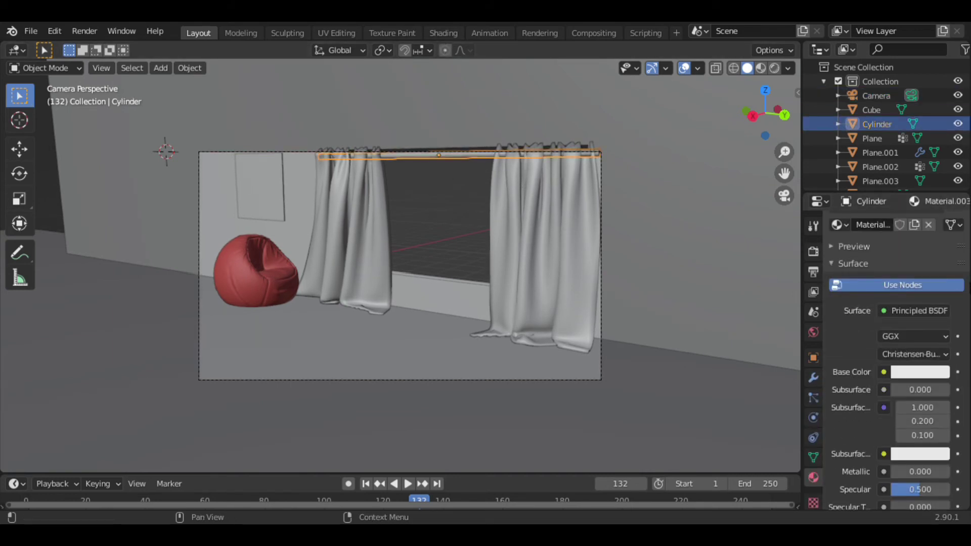
pyautogui.scroll(-5, 918, 339)
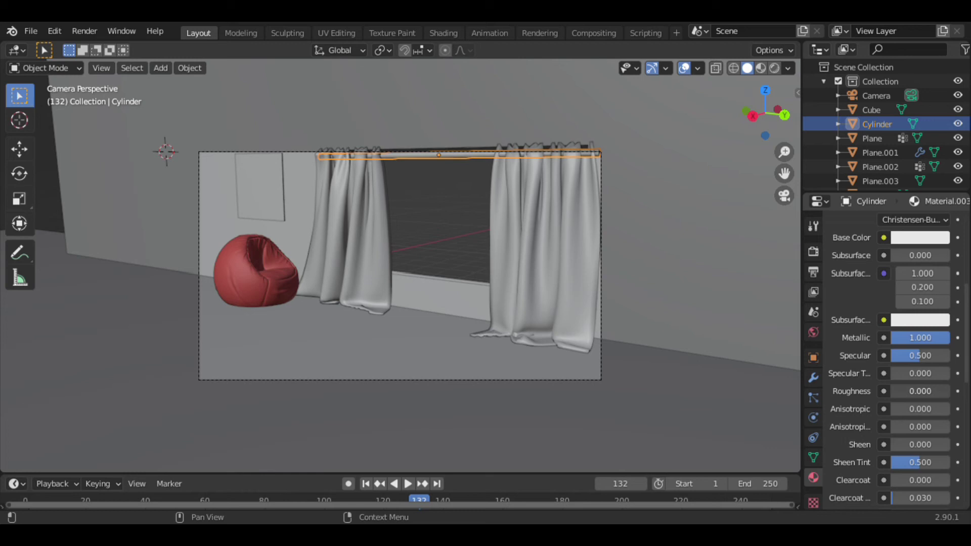
# - Create a new wall material with a green Base Color
pyautogui.click(248, 293)
pyautogui.click(435, 288)
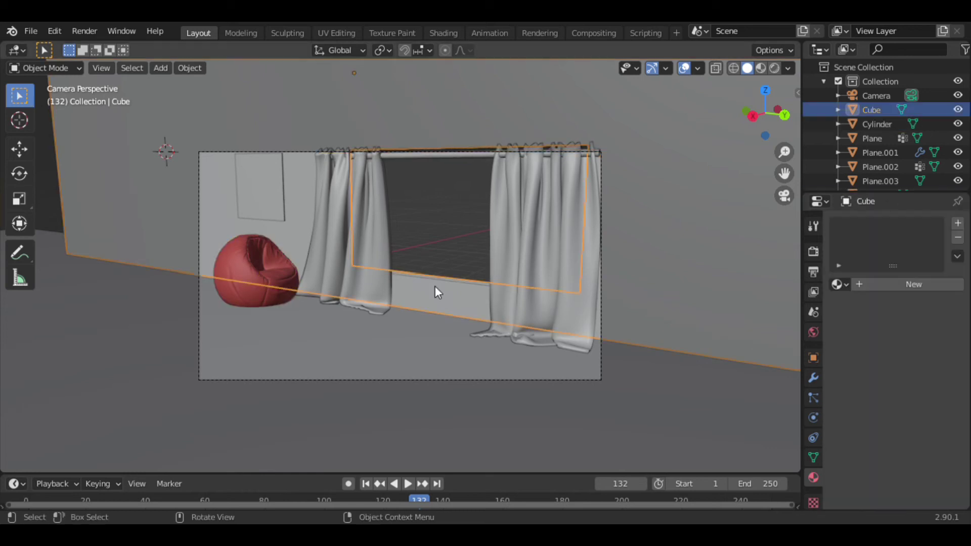
pyautogui.click(863, 284)
pyautogui.click(920, 432)
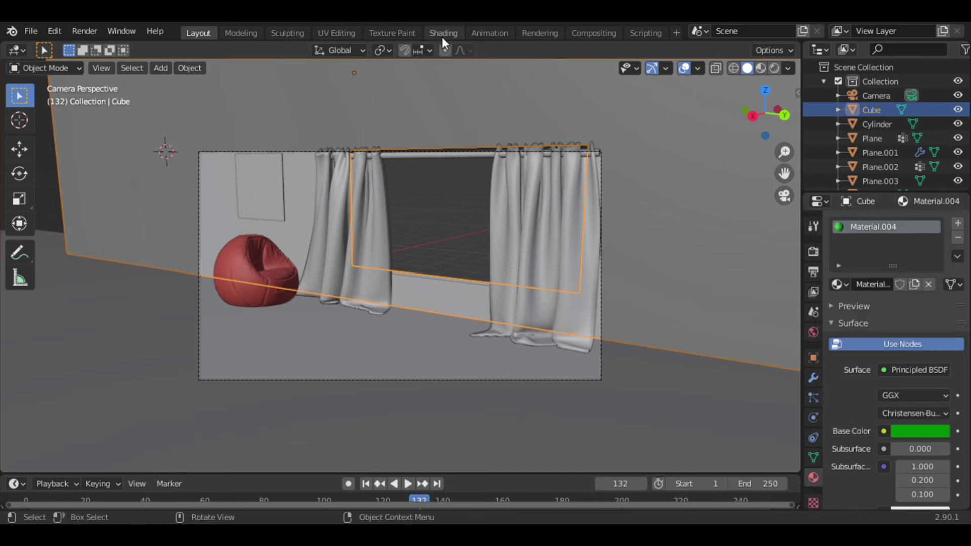
pyautogui.click(422, 350)
# - Add a new material to the floor and link materials between both curtains
pyautogui.click(905, 285)
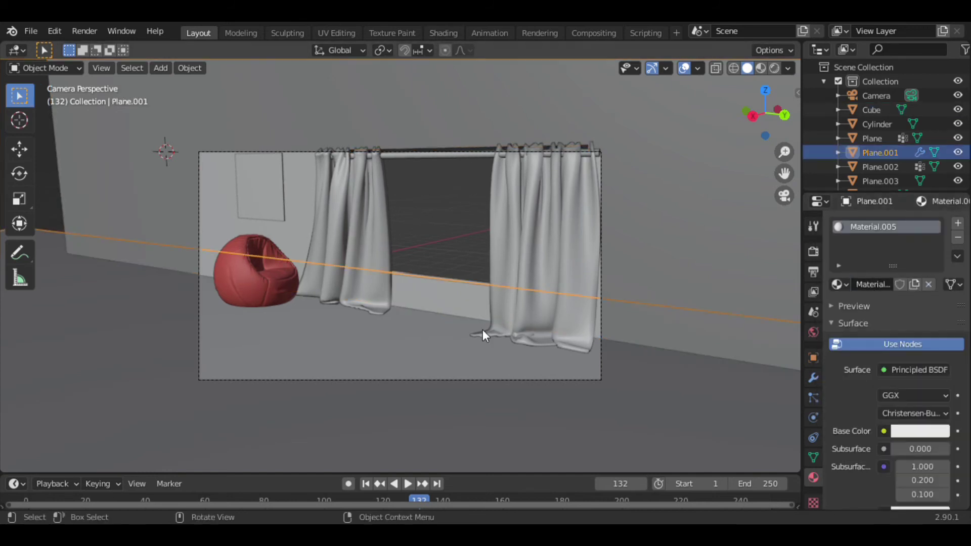
pyautogui.click(383, 219)
pyautogui.keyDown('shift'); pyautogui.click(538, 224); pyautogui.keyUp('shift')
pyautogui.click(188, 68)
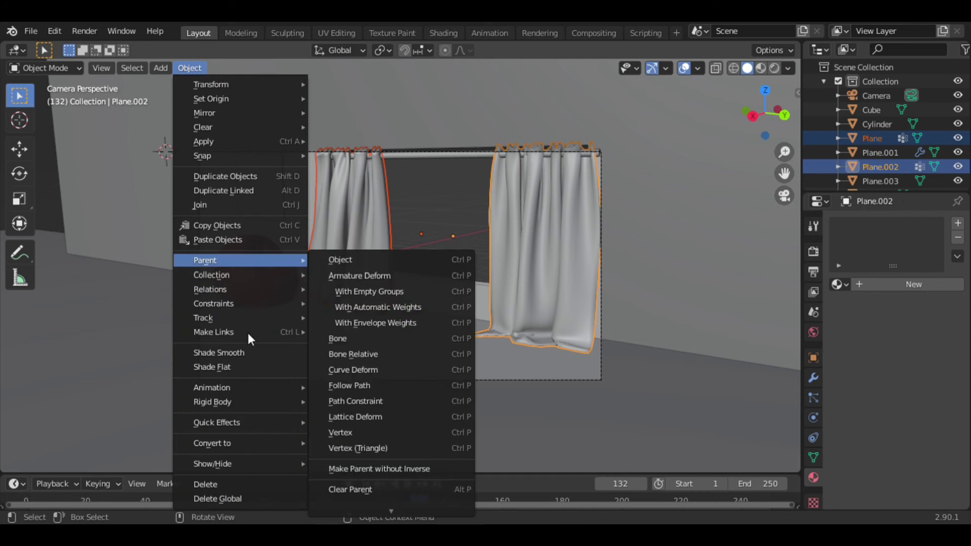
pyautogui.click(359, 369)
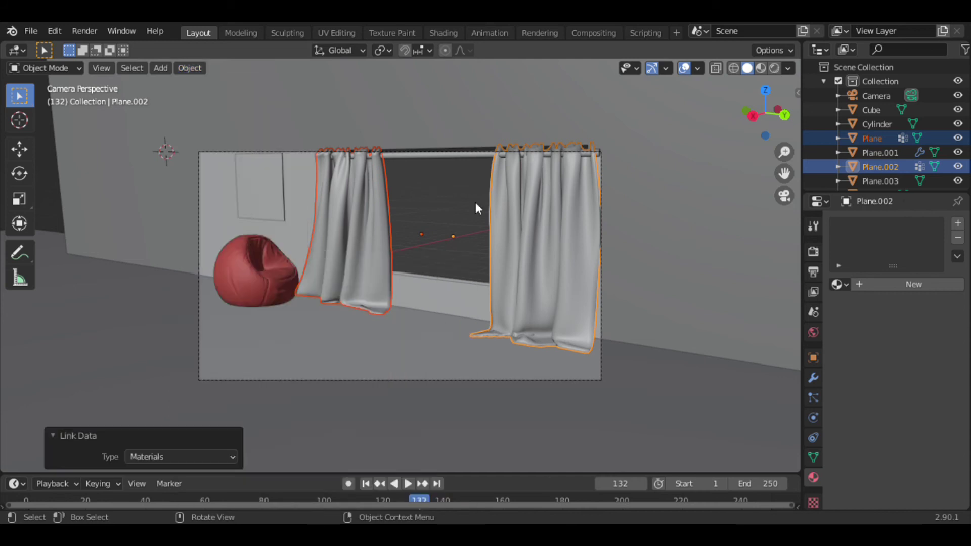
pyautogui.click(442, 32)
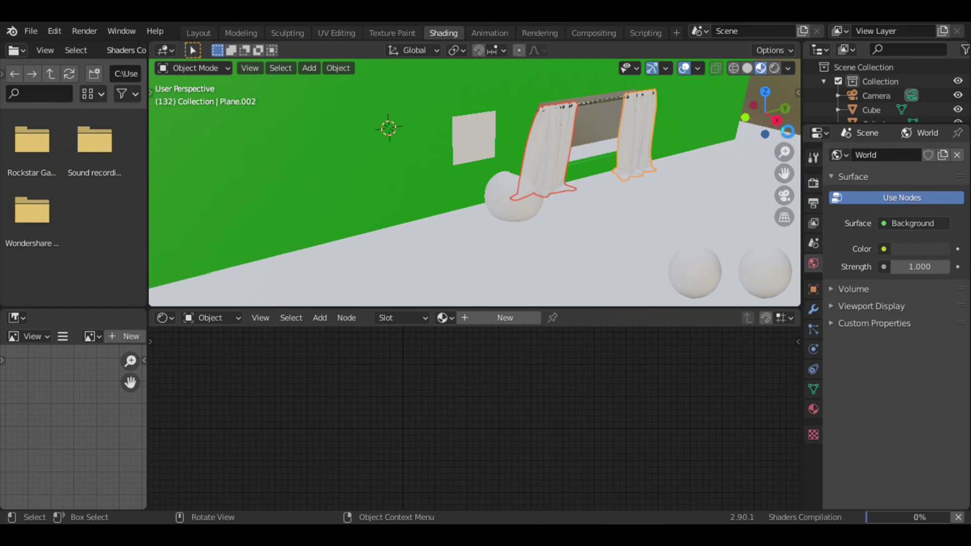
# - Inspect the bean bag's material and move its image texture node beside the shader
pyautogui.moveTo(781, 126); pyautogui.dragTo(581, 201)
pyautogui.click(486, 203)
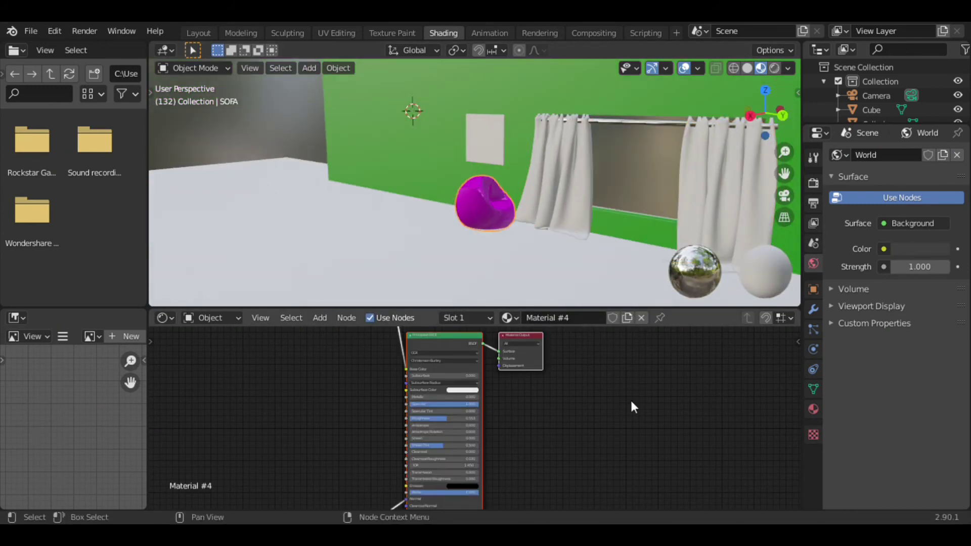
pyautogui.scroll(-3, 630, 399)
pyautogui.moveTo(390, 350); pyautogui.dragTo(397, 390)
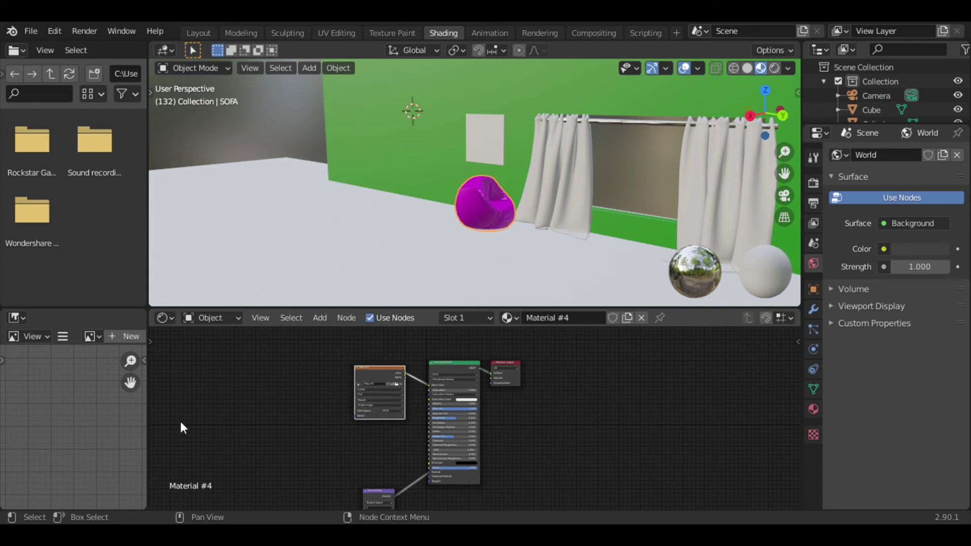
# - Create Material.006 on the right curtain and link it to the left curtain
pyautogui.click(585, 201)
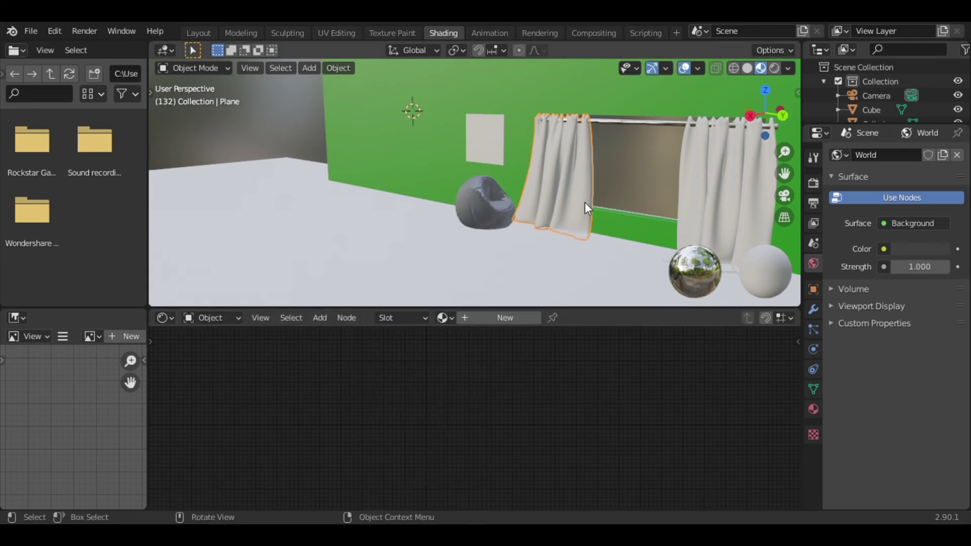
pyautogui.click(712, 190)
pyautogui.click(523, 317)
pyautogui.keyDown('shift'); pyautogui.click(578, 232); pyautogui.keyUp('shift')
pyautogui.keyDown('shift'); pyautogui.click(718, 197); pyautogui.keyUp('shift')
pyautogui.click(338, 68)
pyautogui.click(511, 371)
pyautogui.click(704, 235)
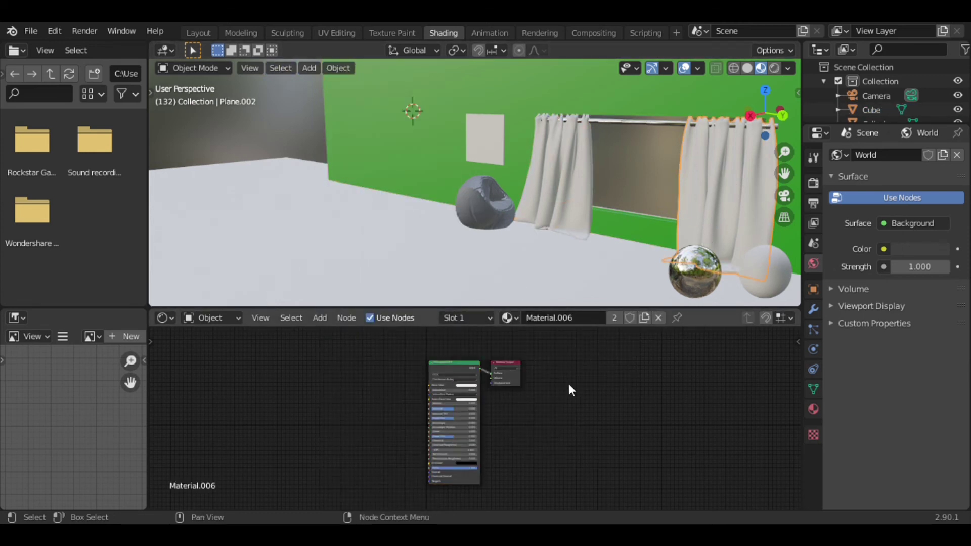
pyautogui.moveTo(568, 383); pyautogui.dragTo(610, 374, button='middle')
# - Try the D drive and projects folder in the file browser, then edit the path to C
pyautogui.scroll(2, 607, 385)
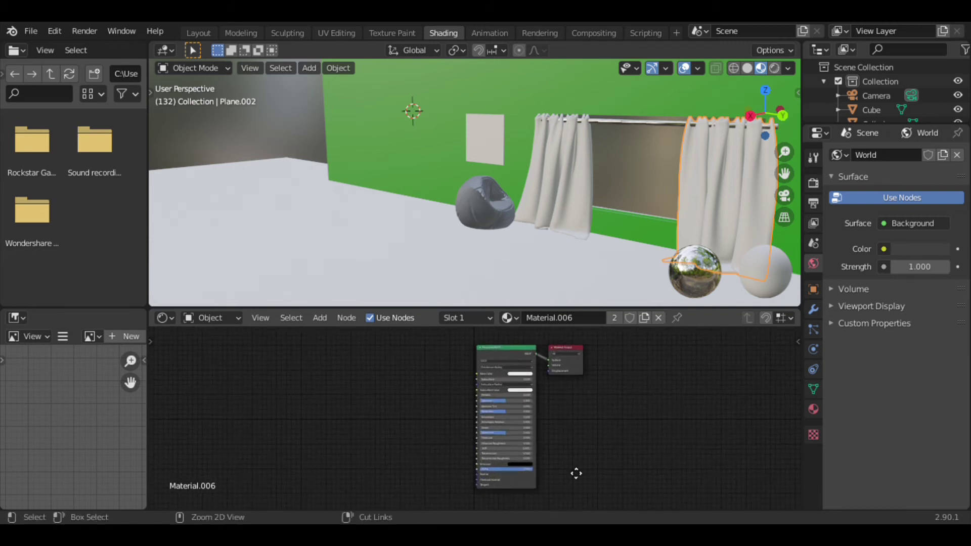
pyautogui.write('d:')
pyautogui.press('Return')
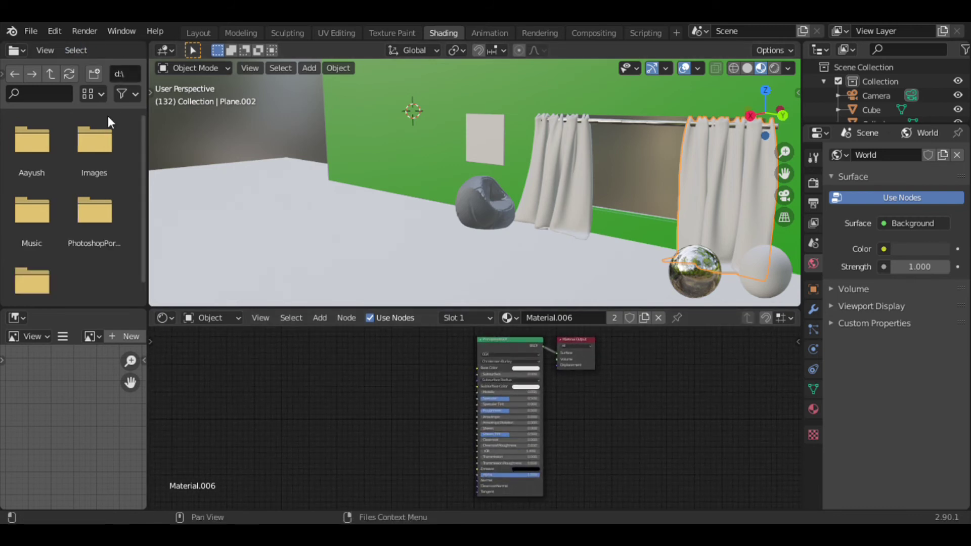
pyautogui.doubleClick(42, 175)
pyautogui.press('Left')
pyautogui.press('Down')
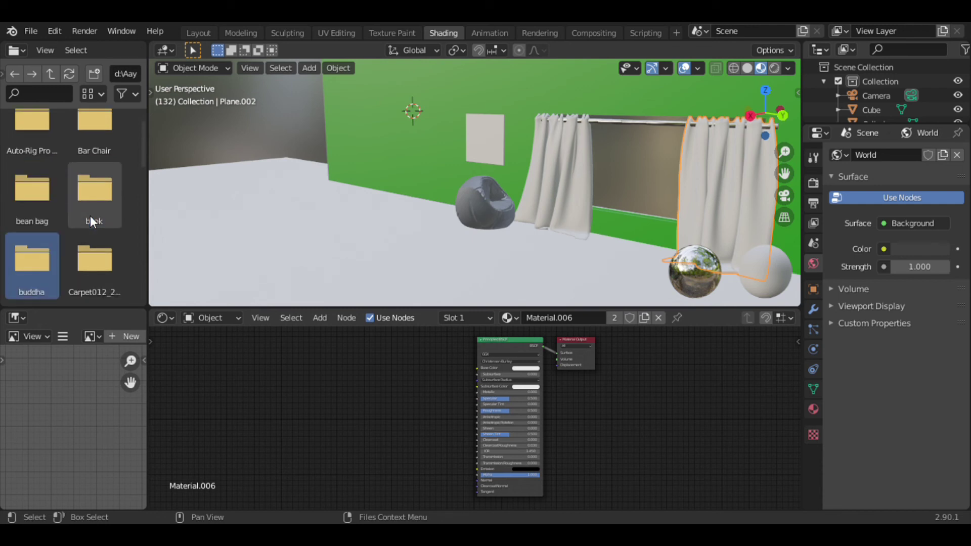
pyautogui.click(51, 74)
pyautogui.click(125, 73)
pyautogui.write('c')
pyautogui.press('Return')
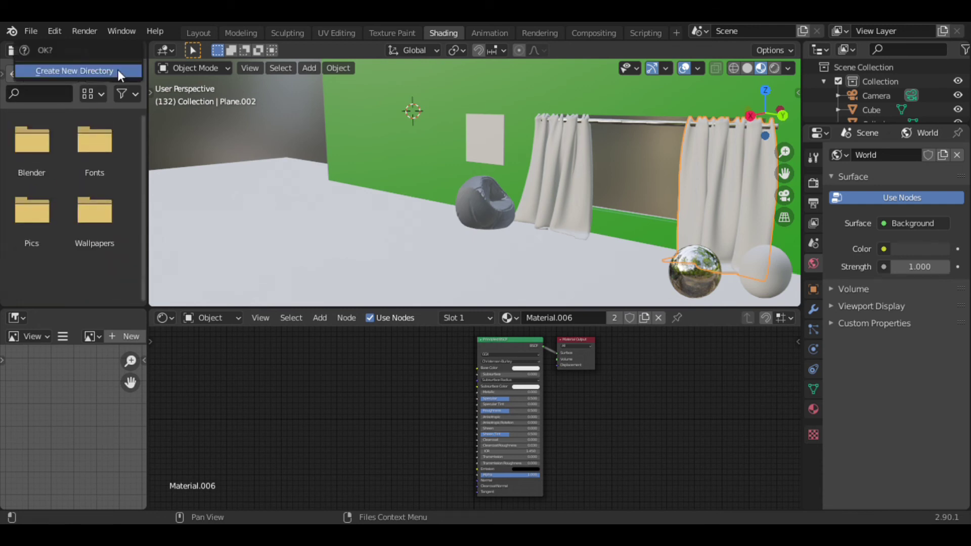
pyautogui.click(117, 69)
# - Browse from the C drive root through Users to the Downloads folder
pyautogui.click(12, 75)
pyautogui.scroll(-3, 92, 151)
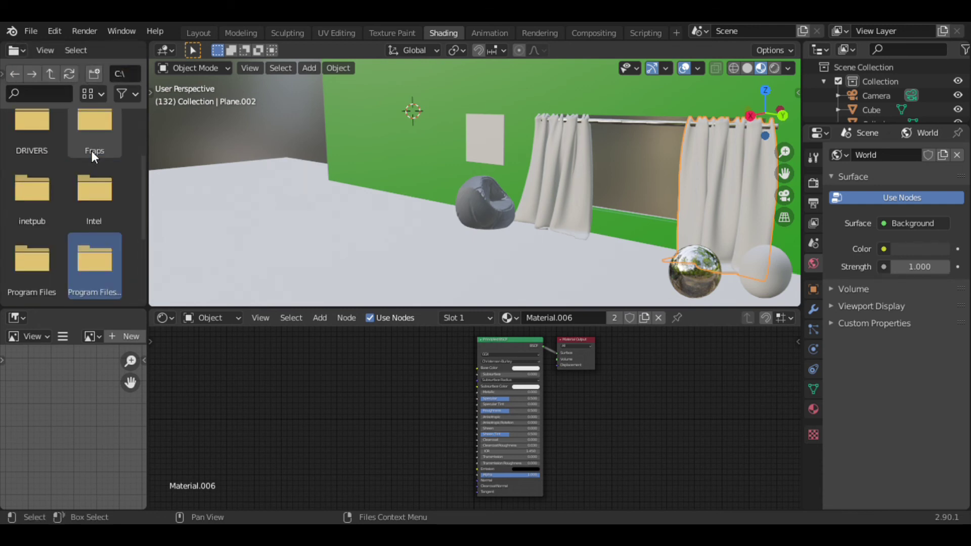
pyautogui.press('Right')
pyautogui.doubleClick(37, 266)
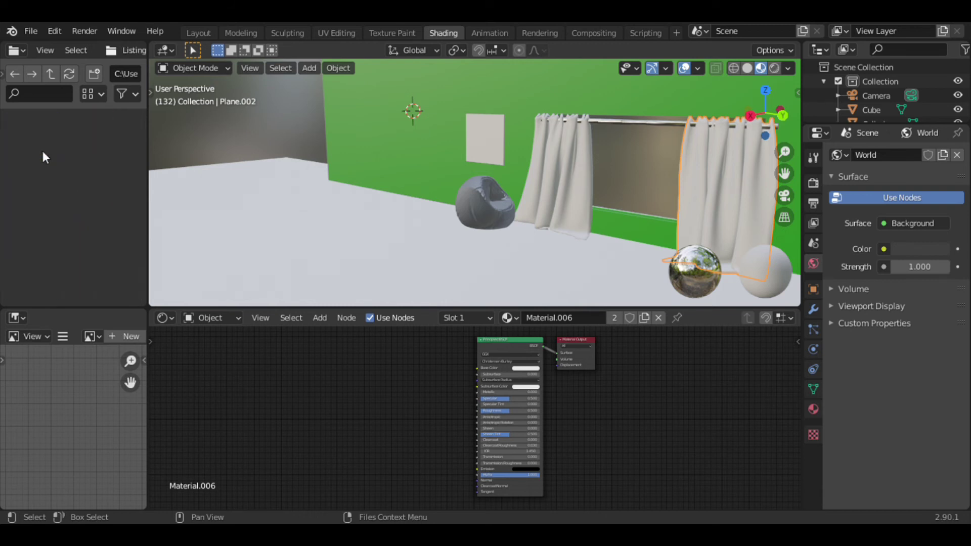
pyautogui.click(86, 234)
pyautogui.doubleClick(93, 253)
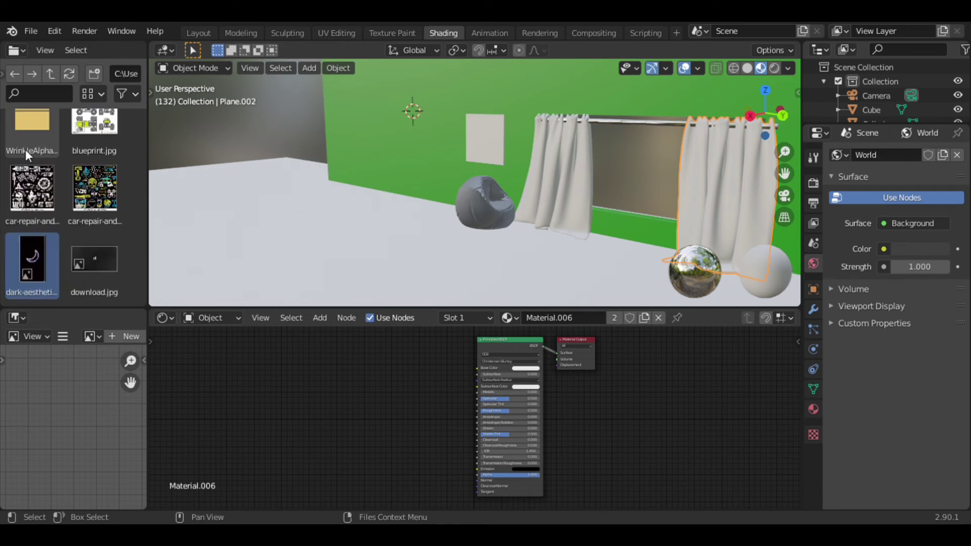
pyautogui.scroll(-5, 25, 149)
# - Add the Fabric_029 colour, height and roughness images as nodes, with height feeding displacement
pyautogui.moveTo(38, 140)
pyautogui.mouseDown()
pyautogui.moveTo(328, 404)
pyautogui.moveTo(477, 368)
pyautogui.mouseUp()
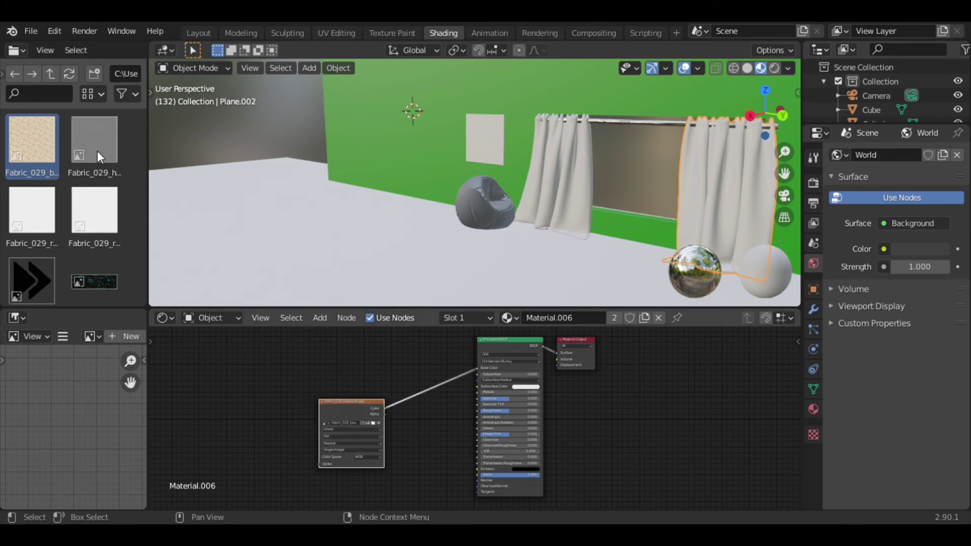
pyautogui.moveTo(97, 150); pyautogui.dragTo(612, 419)
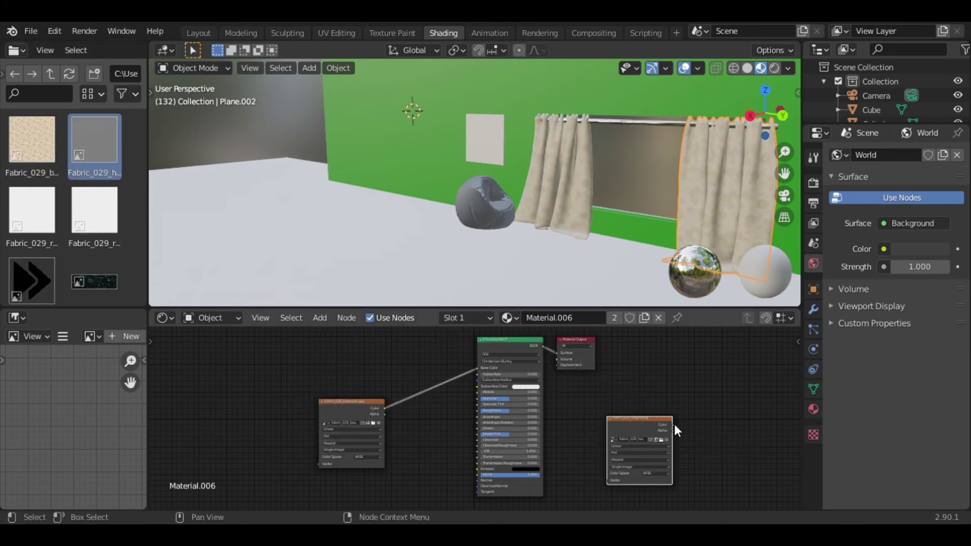
pyautogui.moveTo(675, 429); pyautogui.dragTo(557, 366)
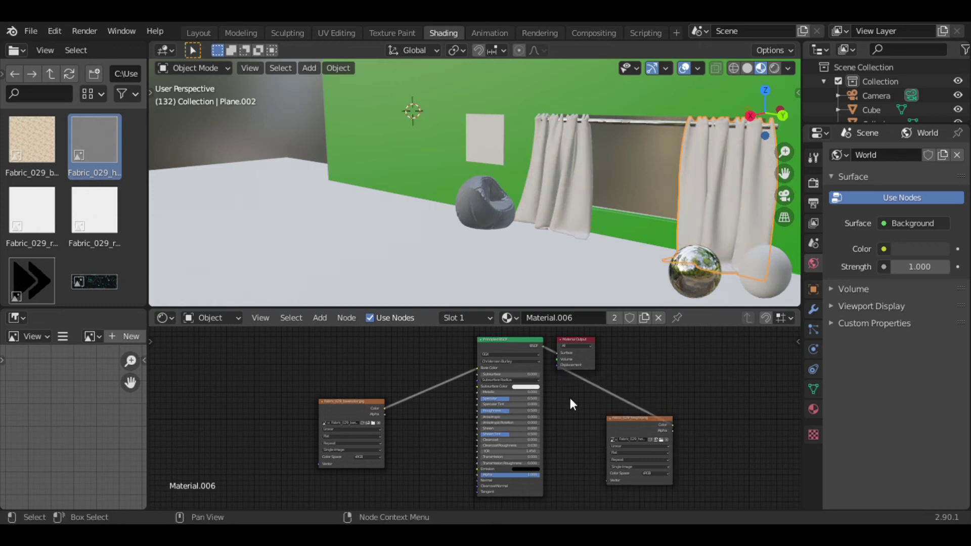
pyautogui.moveTo(44, 219); pyautogui.dragTo(405, 431)
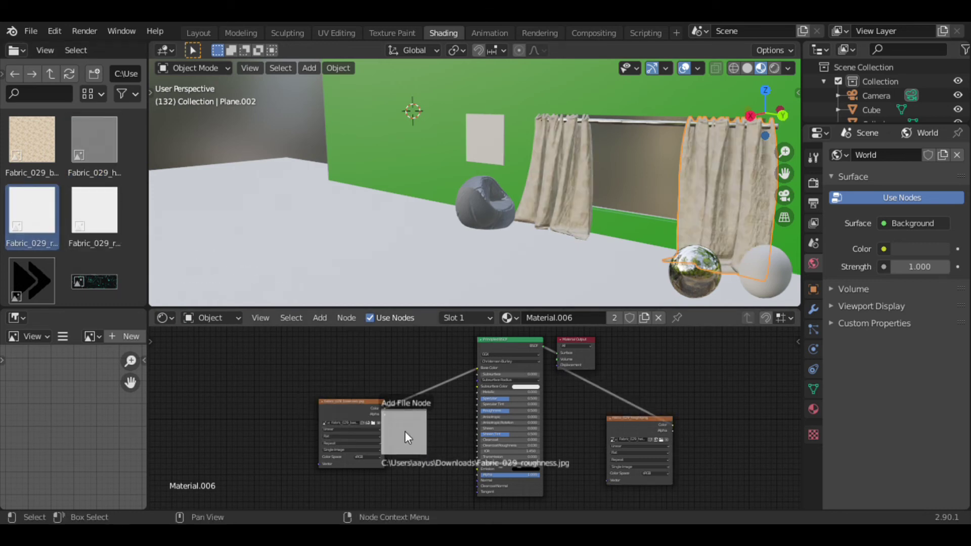
pyautogui.moveTo(355, 412); pyautogui.dragTo(340, 369)
pyautogui.moveTo(448, 451)
pyautogui.mouseDown()
pyautogui.moveTo(438, 407)
pyautogui.moveTo(477, 410)
pyautogui.mouseUp()
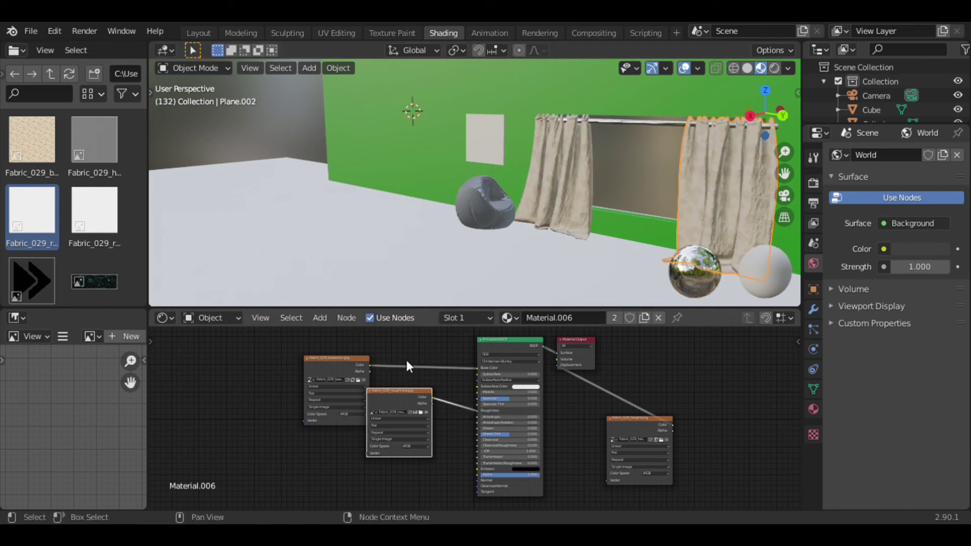
pyautogui.moveTo(511, 354); pyautogui.dragTo(478, 361)
# - Insert a Mix Shader on the curtain material's output link
pyautogui.hotkey('shift', 'a')
pyautogui.click(420, 371)
pyautogui.write('mix')
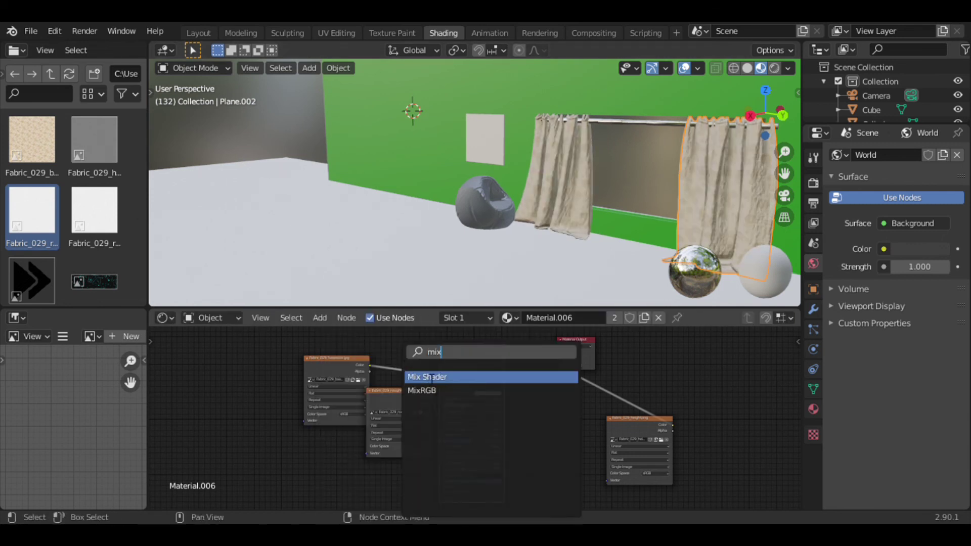
pyautogui.press('Return')
pyautogui.click(531, 355)
# - Add a Transparent BSDF and feed it into the Mix Shader's second shader input
pyautogui.hotkey('shift', 'a')
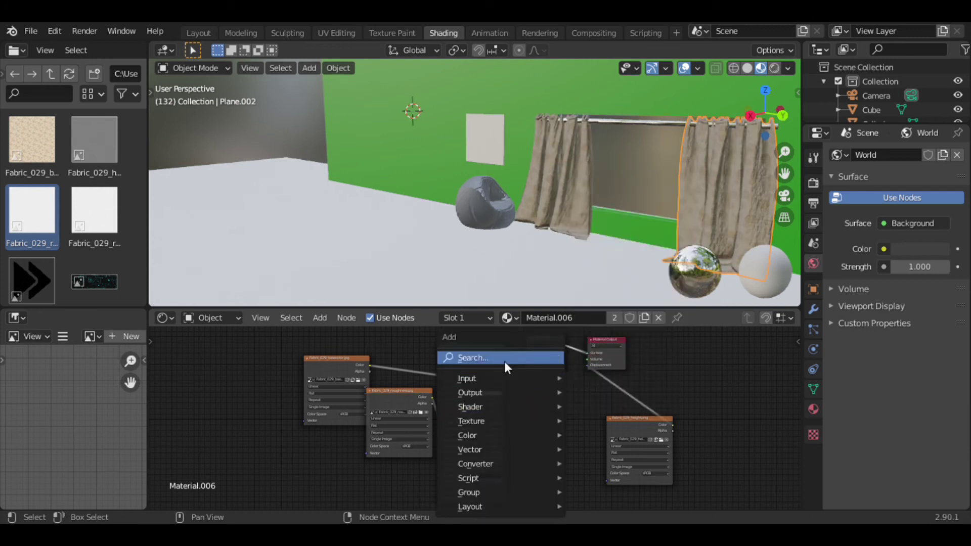
pyautogui.write('tran')
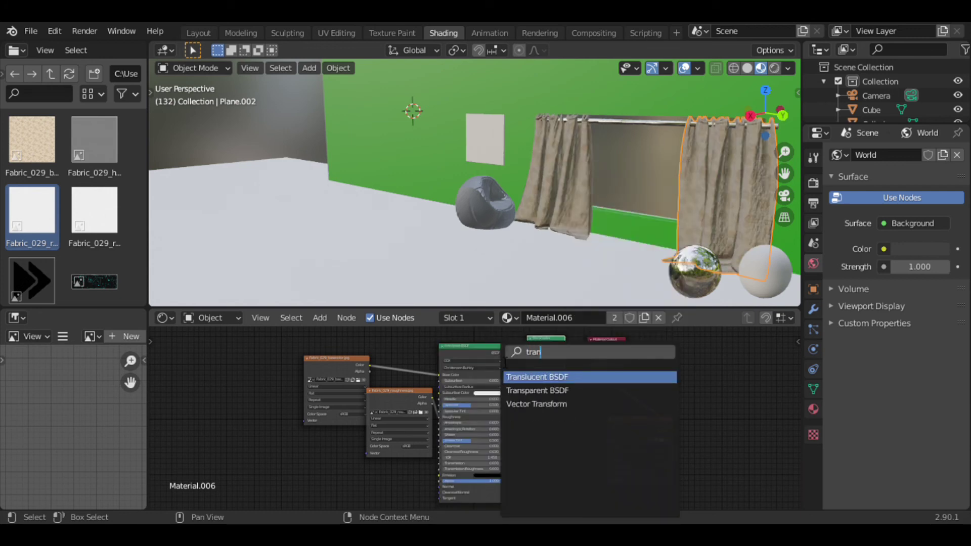
pyautogui.press('Return')
pyautogui.click(493, 352)
pyautogui.moveTo(531, 365); pyautogui.dragTo(528, 364)
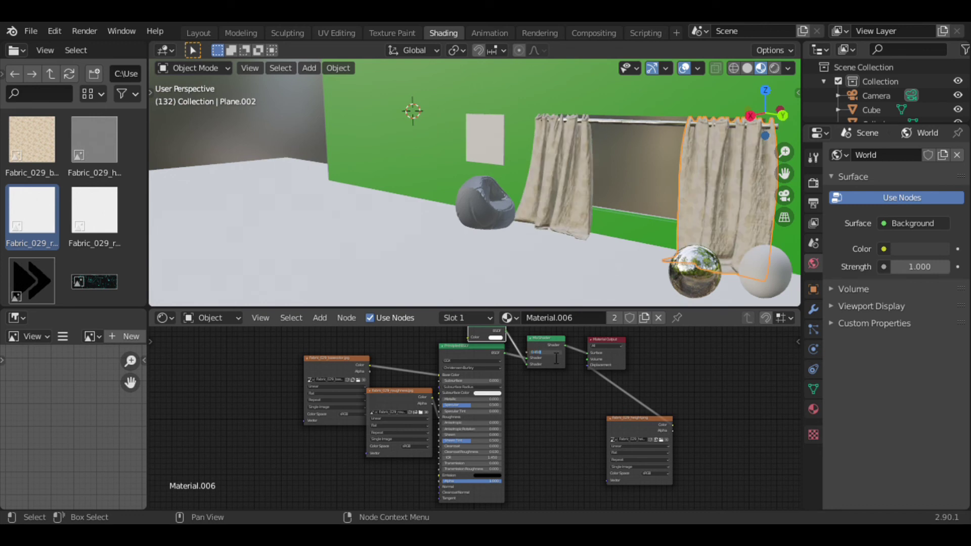
pyautogui.moveTo(399, 405); pyautogui.dragTo(352, 447)
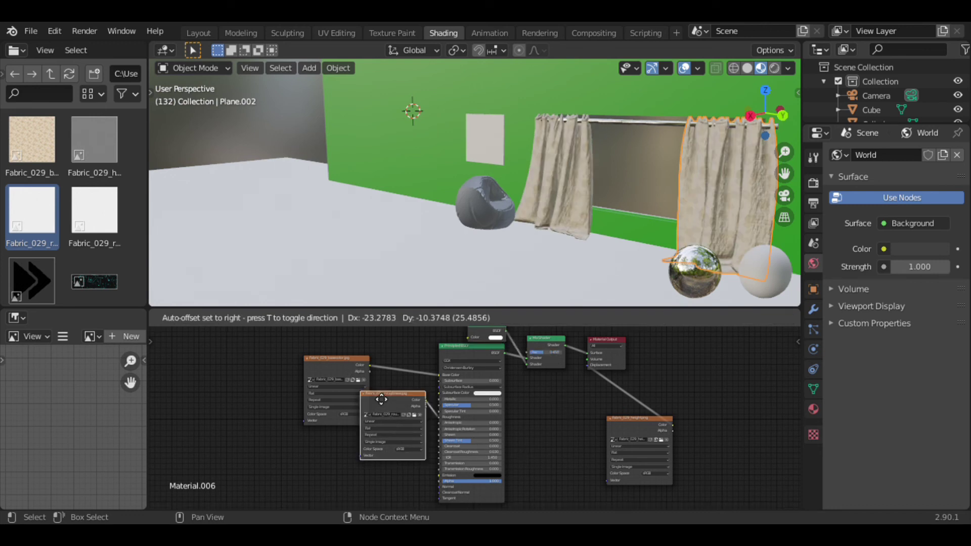
pyautogui.scroll(-5, 81, 255)
pyautogui.click(77, 252)
# - Wire the Stone_Tiles_004 colour and height images into the floor's base colour and displacement
pyautogui.scroll(-2, 77, 248)
pyautogui.click(284, 287)
pyautogui.scroll(-3, 116, 266)
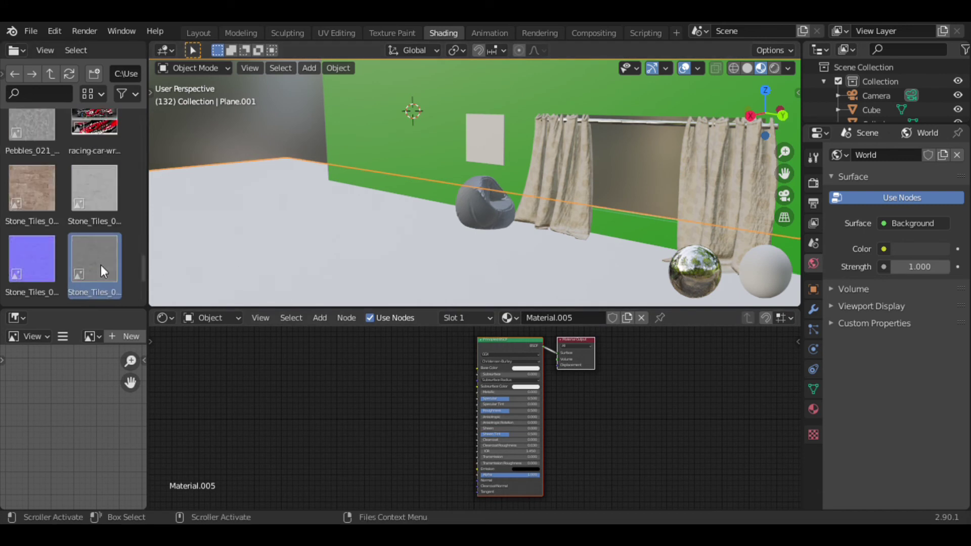
pyautogui.click(51, 203)
pyautogui.moveTo(51, 203); pyautogui.dragTo(344, 365)
pyautogui.moveTo(401, 373); pyautogui.dragTo(460, 376)
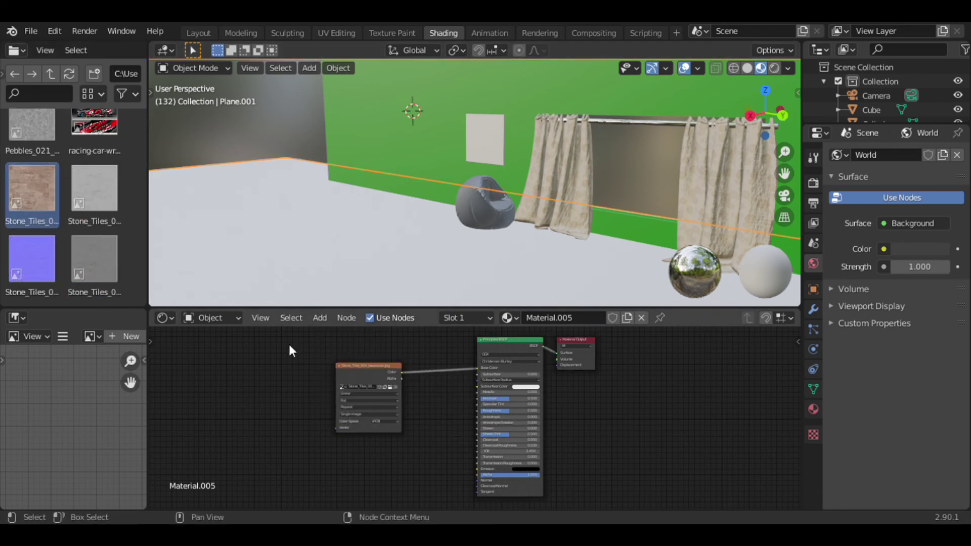
pyautogui.moveTo(94, 190); pyautogui.dragTo(607, 422)
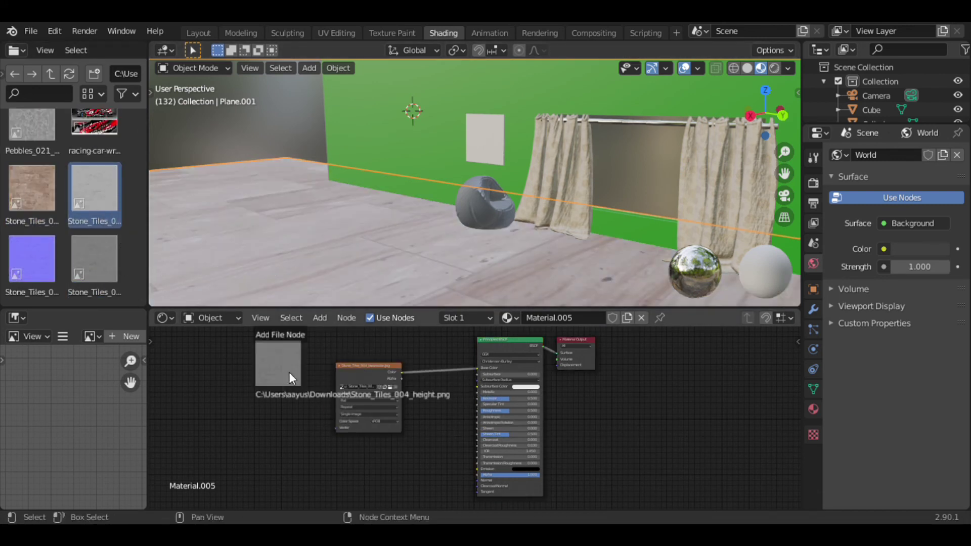
pyautogui.moveTo(584, 383); pyautogui.dragTo(558, 365)
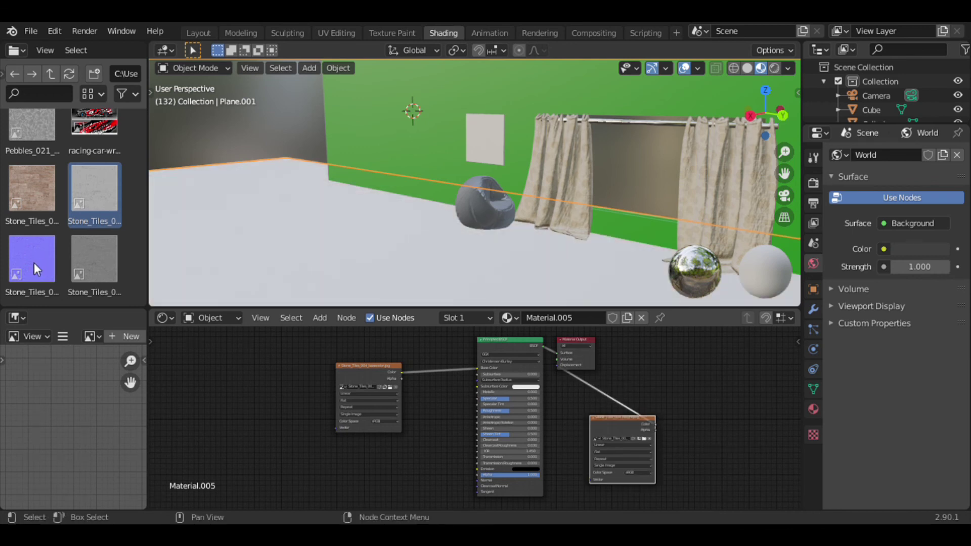
# - Feed the stone tiles normal image through a Normal Map node into the shader's Normal
pyautogui.moveTo(34, 263); pyautogui.dragTo(303, 470)
pyautogui.moveTo(96, 263)
pyautogui.mouseDown()
pyautogui.moveTo(124, 290)
pyautogui.moveTo(422, 438)
pyautogui.mouseUp()
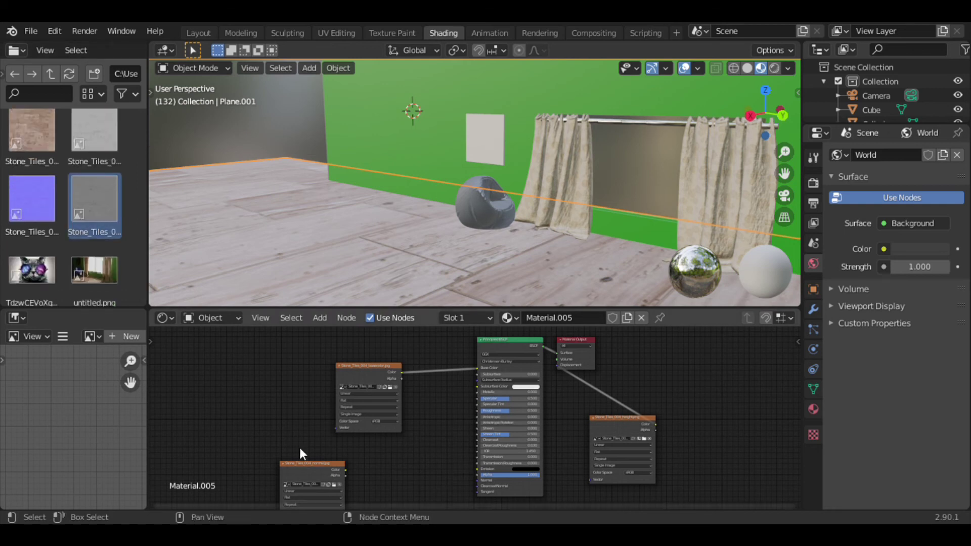
pyautogui.moveTo(307, 464); pyautogui.dragTo(308, 438)
pyautogui.hotkey('shift', 'a')
pyautogui.click(304, 361)
pyautogui.write('normal map')
pyautogui.press('Return')
pyautogui.click(423, 453)
pyautogui.moveTo(423, 453); pyautogui.dragTo(478, 481)
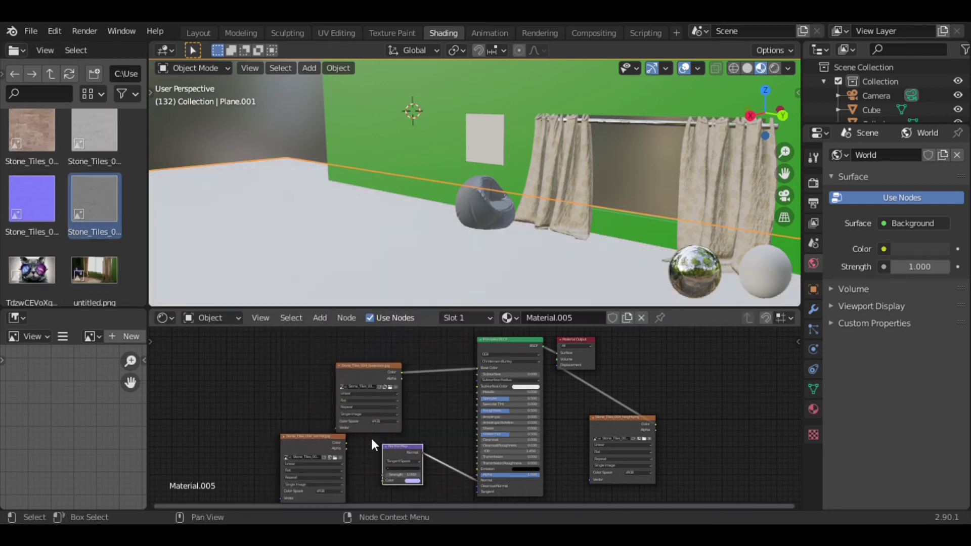
pyautogui.moveTo(345, 442); pyautogui.dragTo(383, 479)
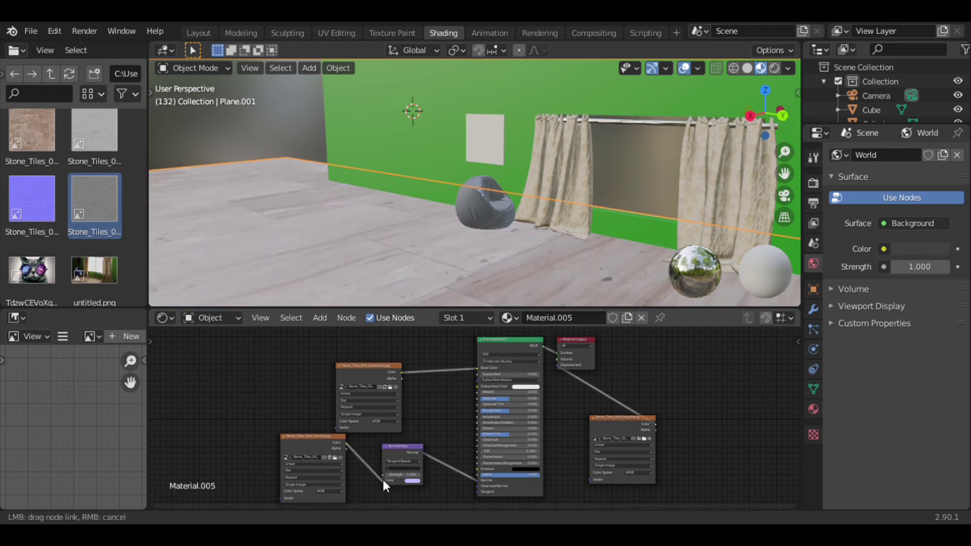
pyautogui.click(784, 196)
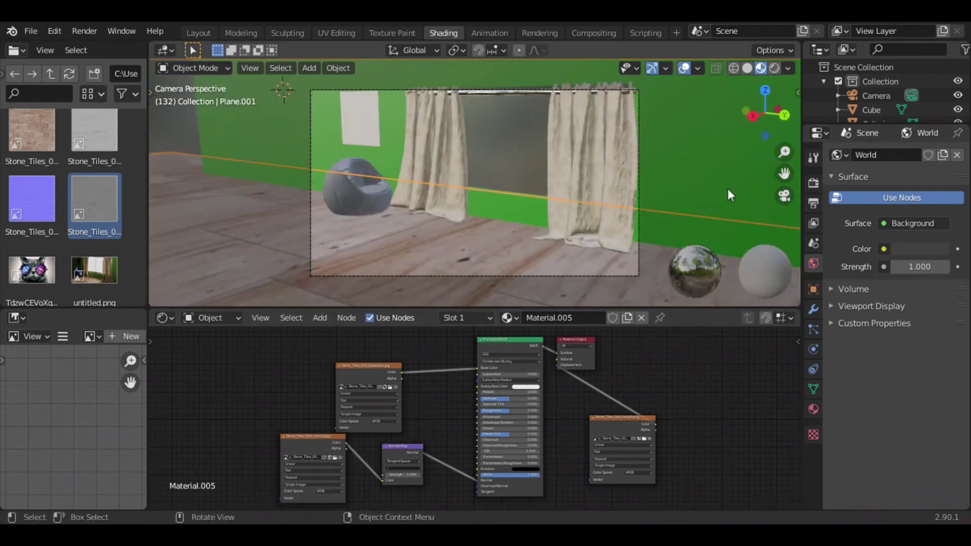
pyautogui.moveTo(776, 117); pyautogui.dragTo(401, 168)
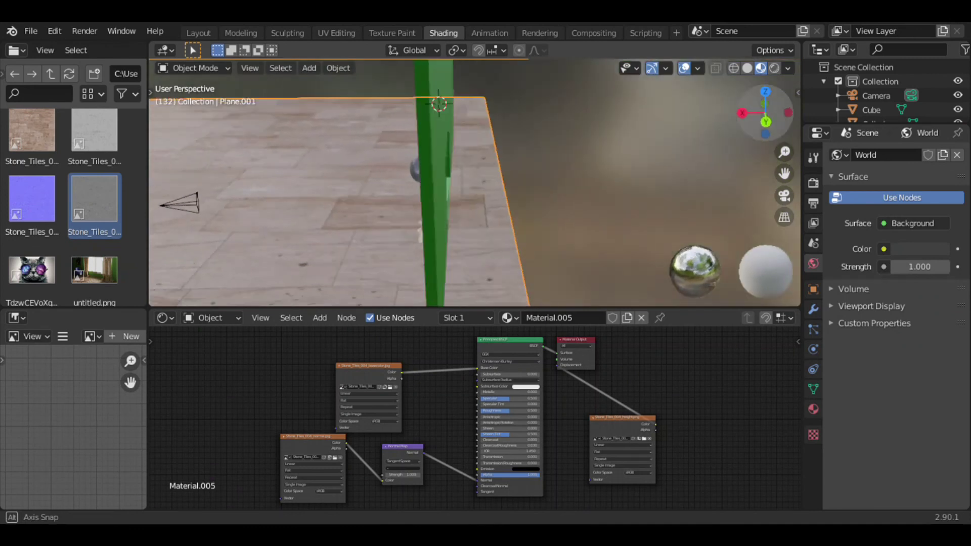
# - Use the car-repair image as the base colour of the picture plane's Material.002
pyautogui.click(404, 154)
pyautogui.click(813, 409)
pyautogui.scroll(-2, 111, 162)
pyautogui.scroll(10, 113, 165)
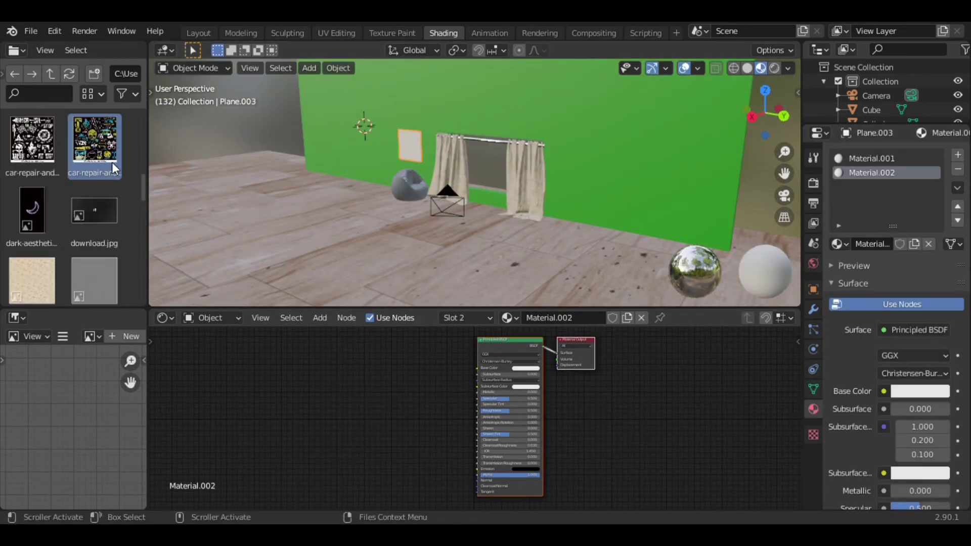
pyautogui.click(110, 197)
pyautogui.moveTo(110, 197); pyautogui.dragTo(365, 406)
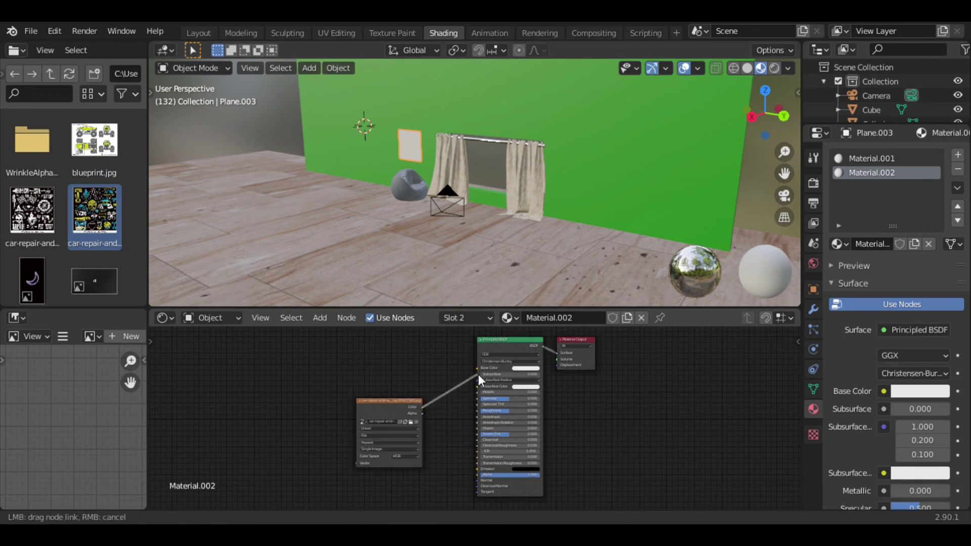
pyautogui.moveTo(479, 376); pyautogui.dragTo(478, 373)
# - Darken the frame's Material.001 base colour to dark grey and view through the camera
pyautogui.click(863, 159)
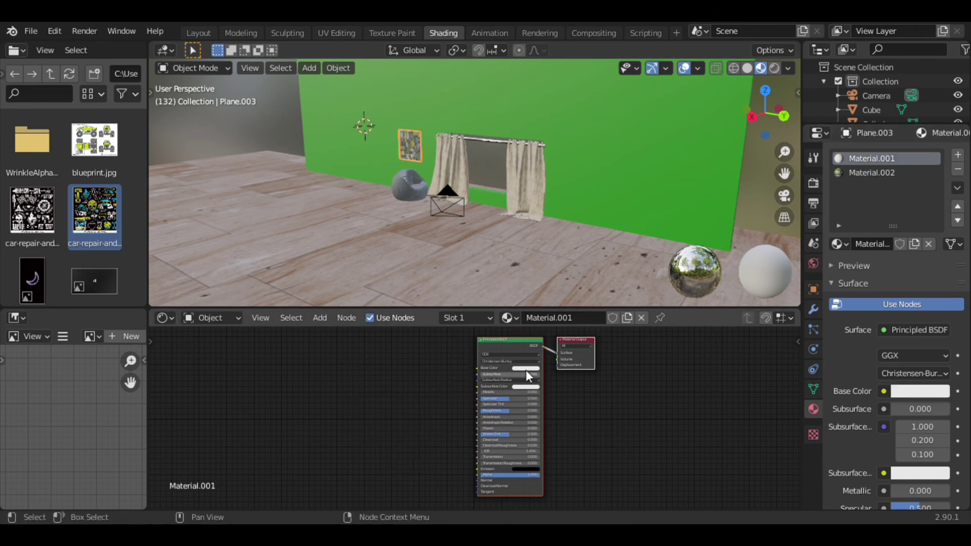
pyautogui.moveTo(559, 313); pyautogui.dragTo(560, 326)
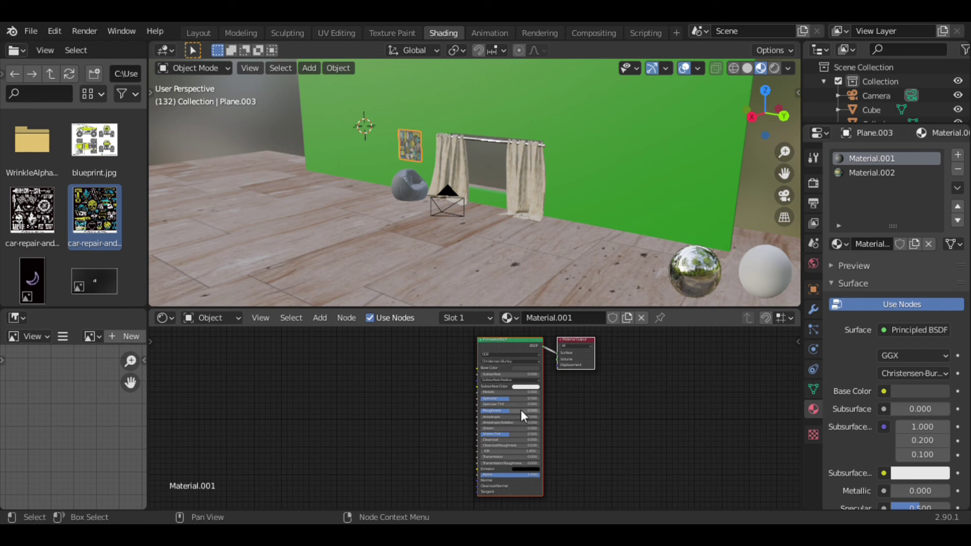
pyautogui.click(785, 196)
# - Switch the viewport to Rendered shading and add an area light
pyautogui.press('z')
pyautogui.click(618, 120)
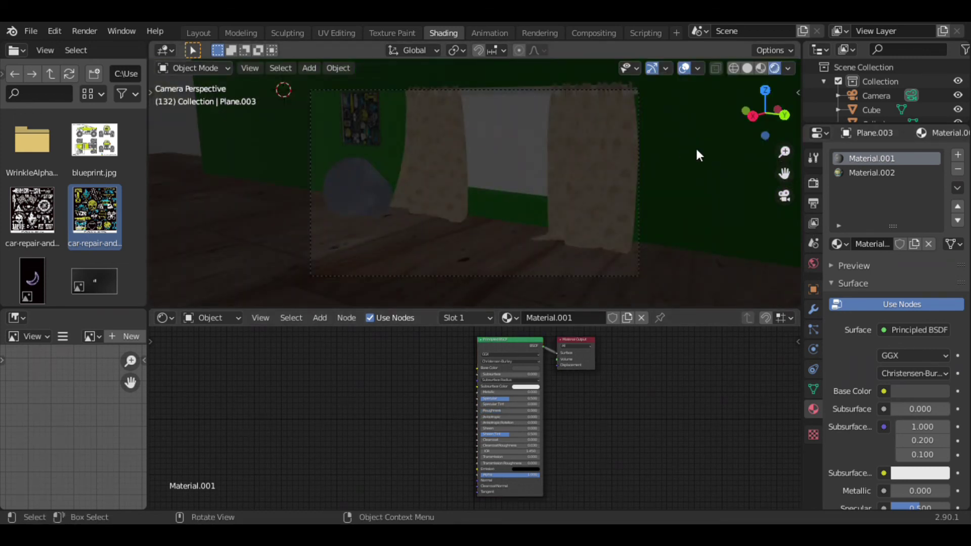
pyautogui.moveTo(764, 113); pyautogui.dragTo(738, 122)
pyautogui.hotkey('shift', 'a')
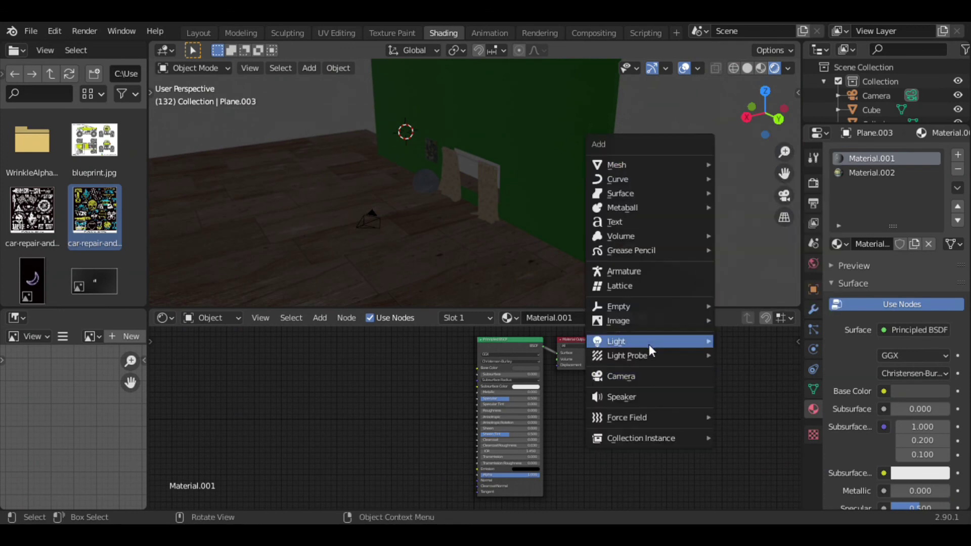
pyautogui.click(753, 387)
# - Move, rotate and scale up the area light so it shines through the window
pyautogui.press('g')
pyautogui.press('y')
pyautogui.click(645, 209)
pyautogui.press('r')
pyautogui.click(575, 267)
pyautogui.press('g')
pyautogui.press('y')
pyautogui.press('z')
pyautogui.press('z')
pyautogui.click(674, 183)
pyautogui.press('s')
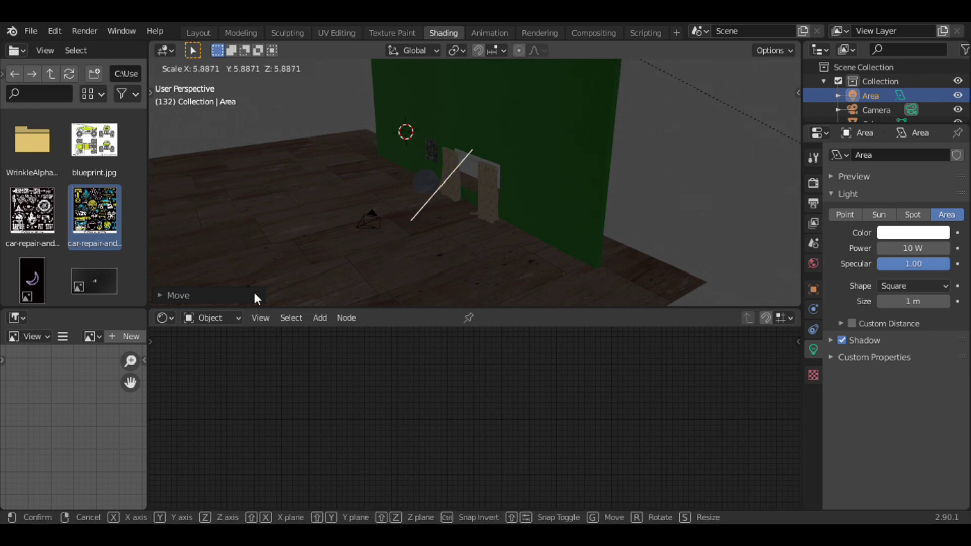
pyautogui.click(257, 299)
# - Set the area light's power to 6666 W
pyautogui.write('666')
pyautogui.press('Return')
pyautogui.press('KP_0')
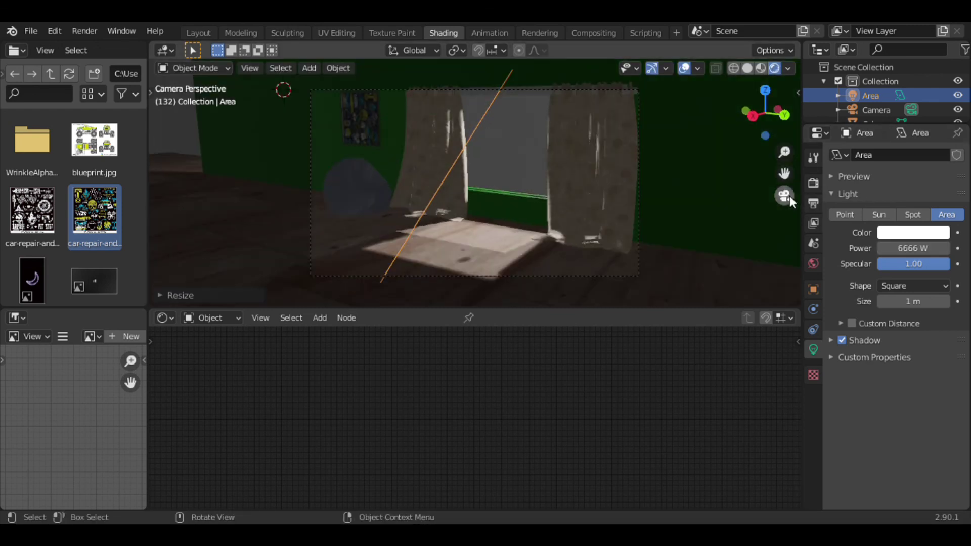
pyautogui.click(813, 183)
pyautogui.click(904, 155)
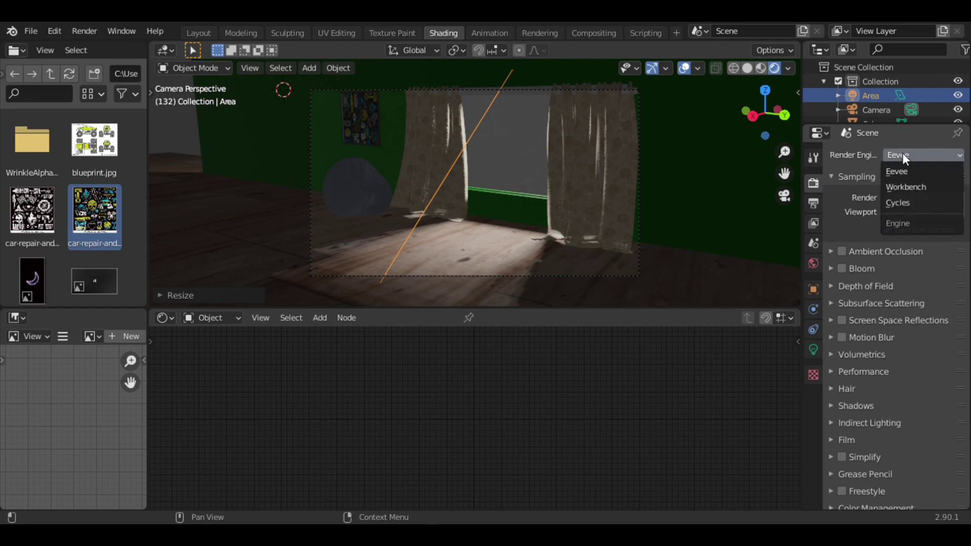
# - Set the render engine to Cycles and the world colour to an Environment Texture
pyautogui.click(909, 200)
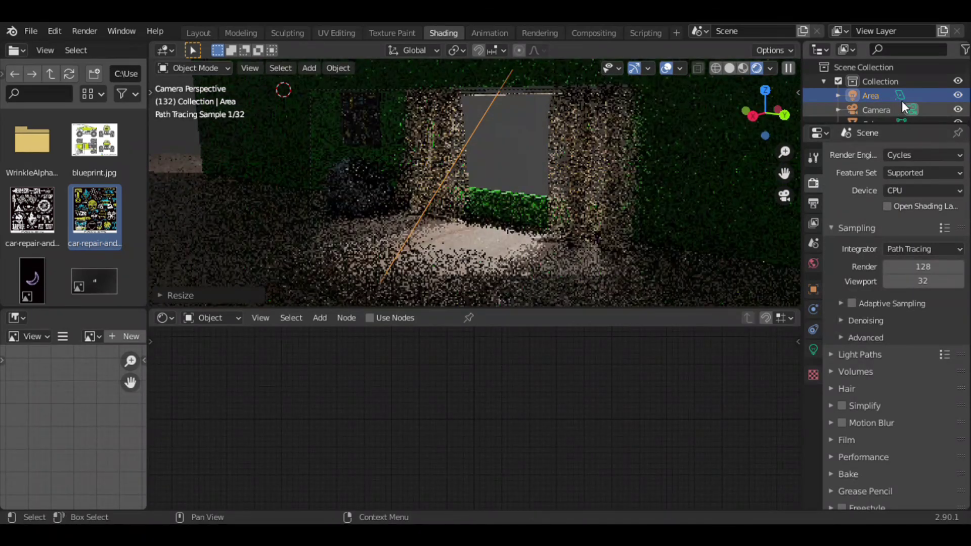
pyautogui.click(813, 263)
pyautogui.click(879, 240)
pyautogui.click(601, 302)
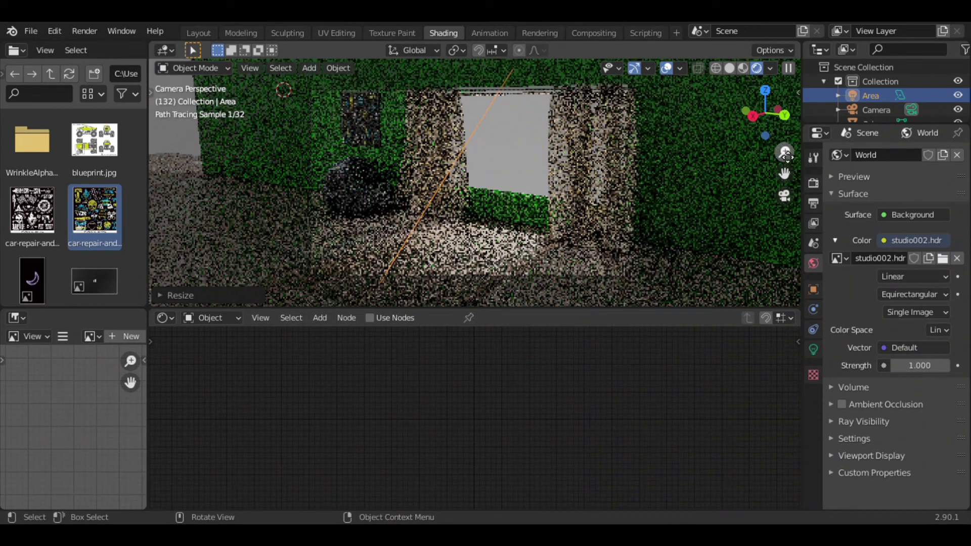
# - Draw a Ctrl+B render region around the camera frame
pyautogui.hotkey('ctrl', 'b')
pyautogui.moveTo(436, 157); pyautogui.dragTo(638, 275)
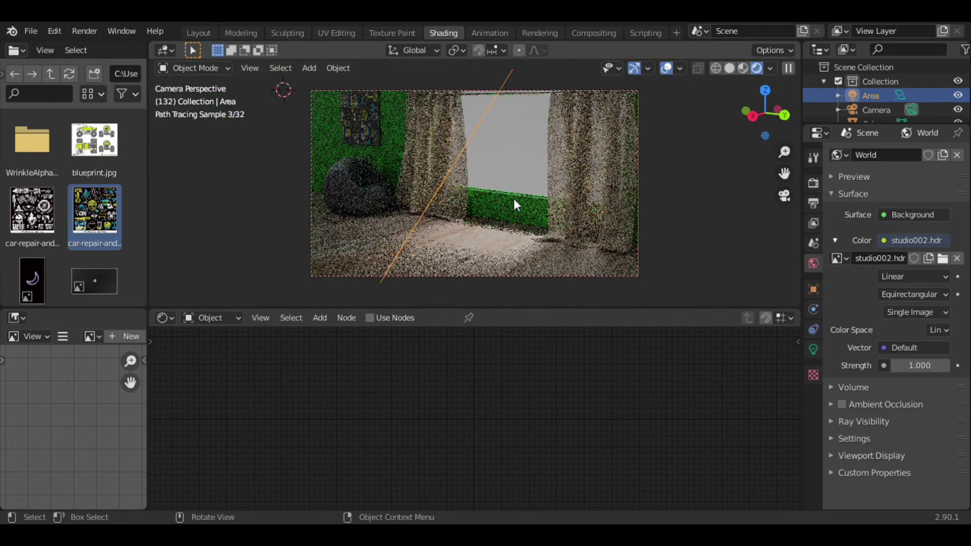
pyautogui.click(505, 205)
pyautogui.click(528, 368)
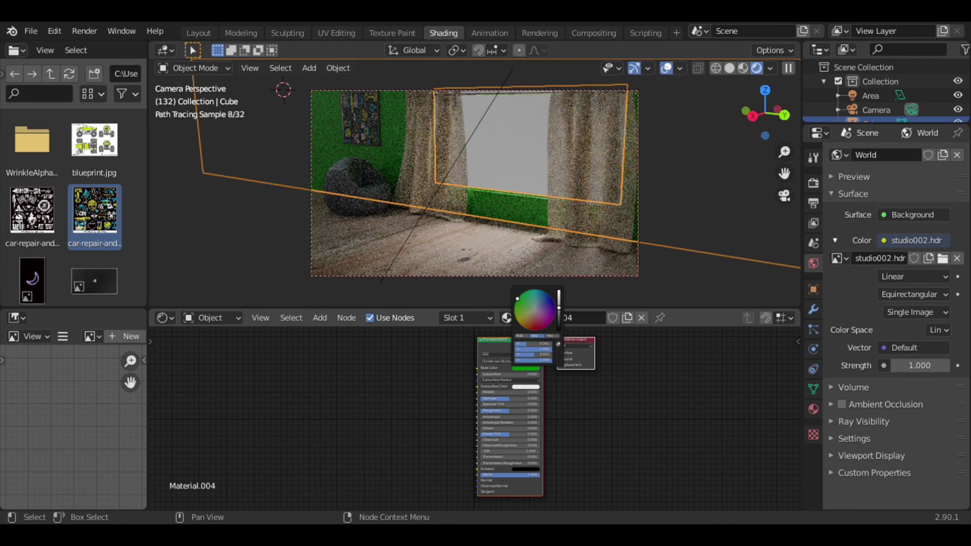
# - Orbit to view the window edge-on in Solid shading
pyautogui.press('Tab')
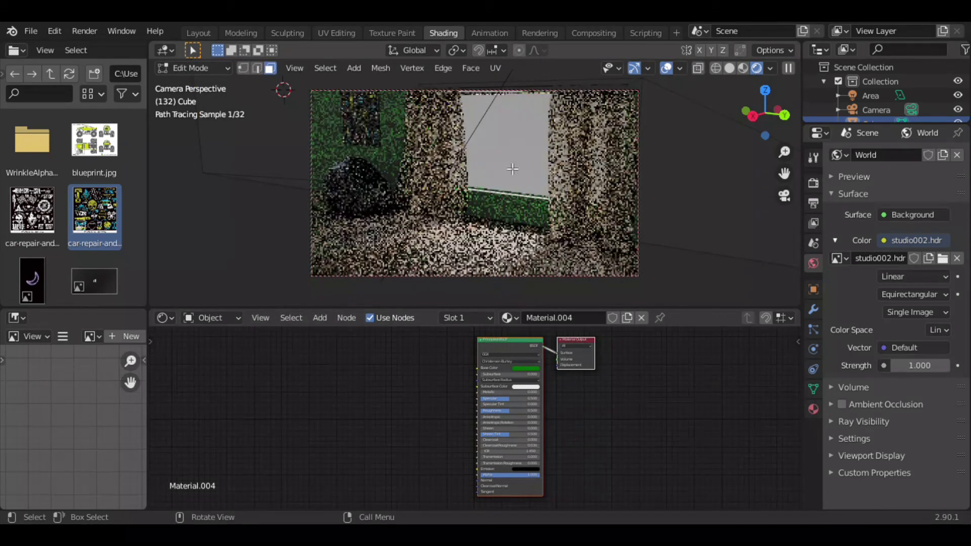
pyautogui.press('Tab')
pyautogui.moveTo(532, 201); pyautogui.dragTo(480, 179, button='middle')
pyautogui.press('z')
pyautogui.click(450, 209)
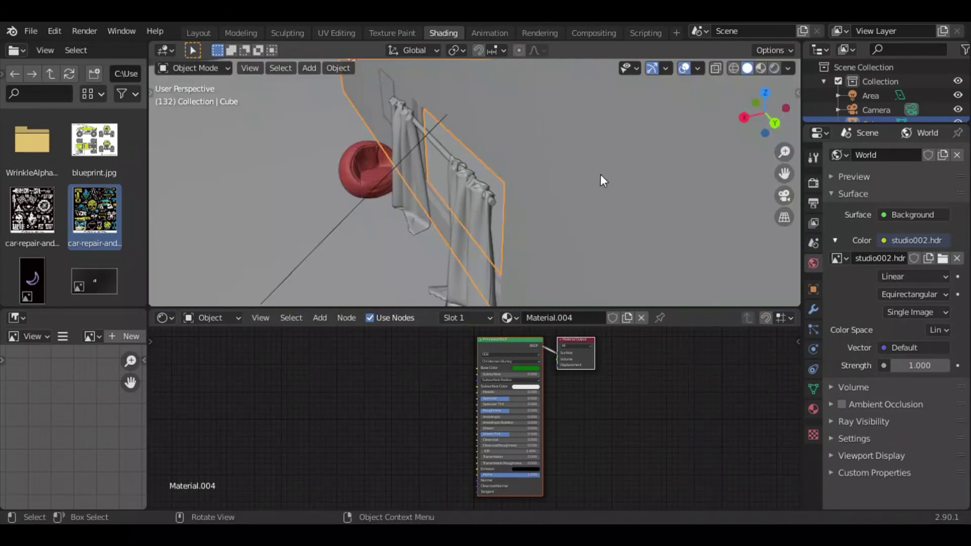
# - In Edit Mode, grow the wall selection four times with Select More around the window frame
pyautogui.press('Tab')
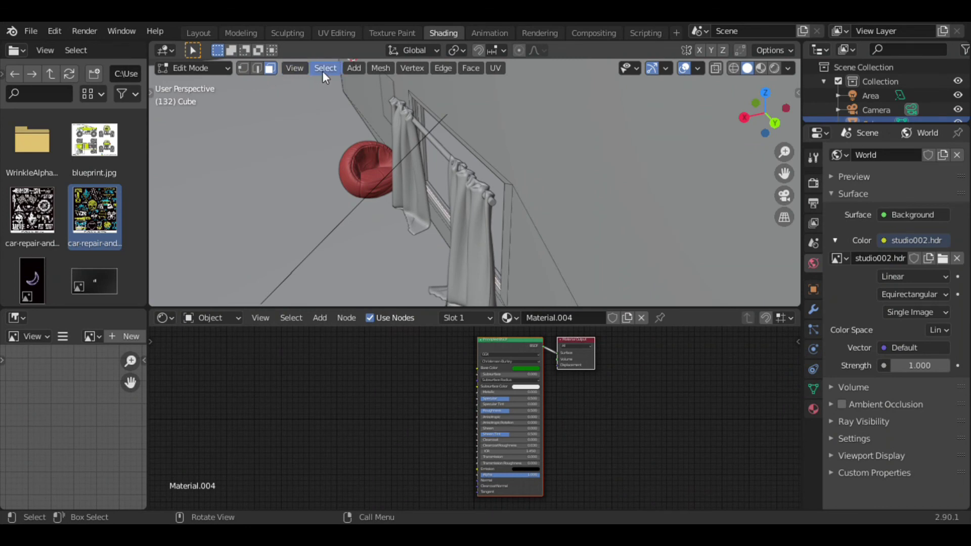
pyautogui.click(325, 67)
pyautogui.click(468, 271)
pyautogui.click(325, 68)
pyautogui.click(473, 271)
pyautogui.click(325, 67)
pyautogui.click(475, 272)
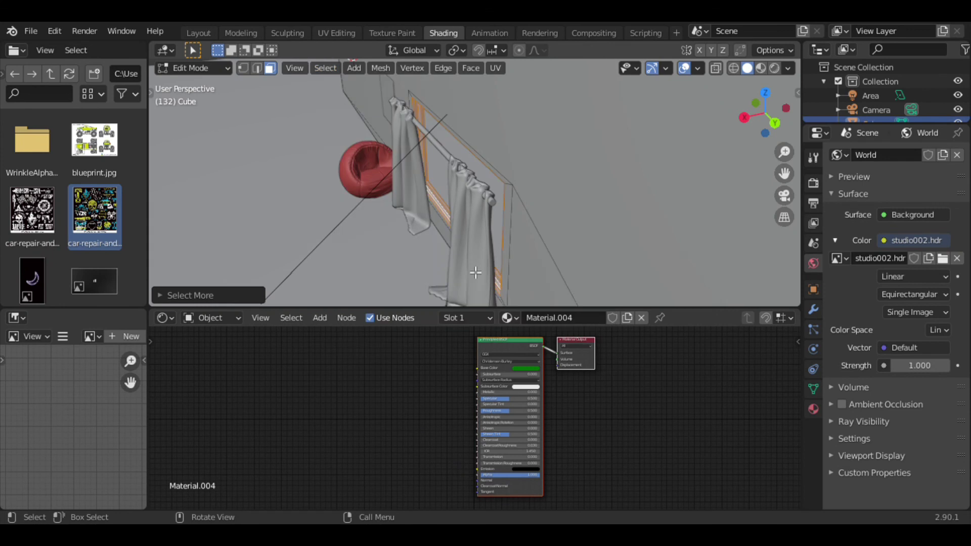
pyautogui.click(324, 68)
pyautogui.click(459, 272)
pyautogui.moveTo(749, 141); pyautogui.dragTo(828, 366)
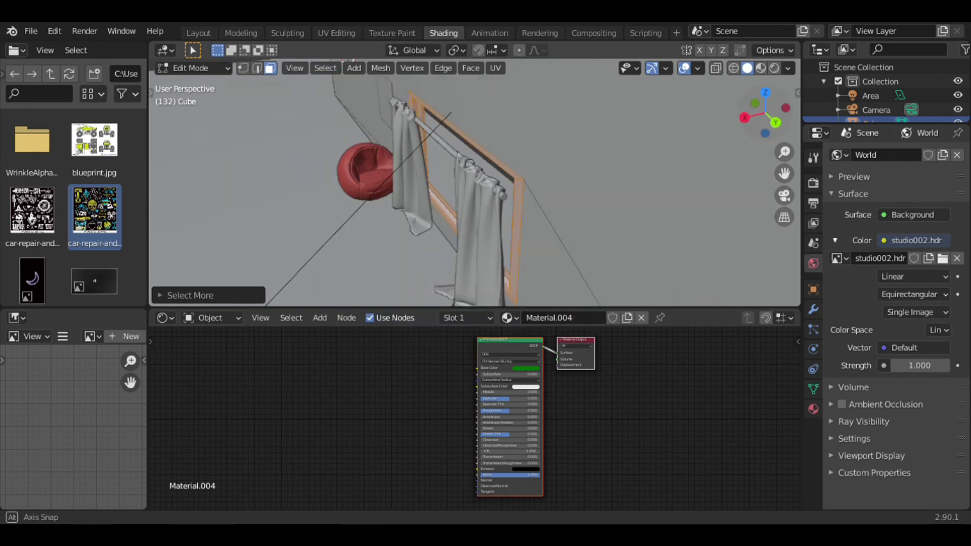
# - Add a second material slot with new Material.008 and preview through the camera rendered
pyautogui.click(813, 409)
pyautogui.click(957, 155)
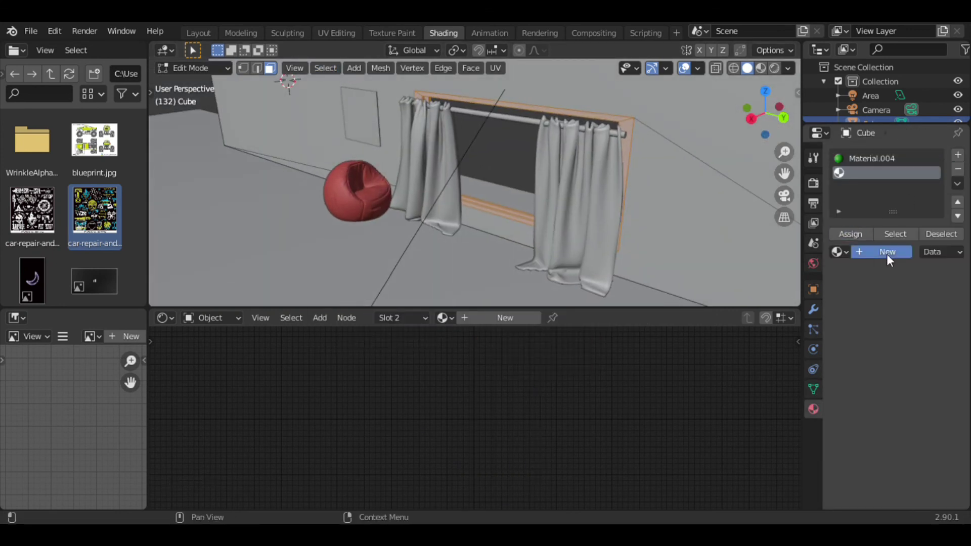
pyautogui.click(887, 253)
pyautogui.click(848, 235)
pyautogui.press('KP_0')
pyautogui.press('z')
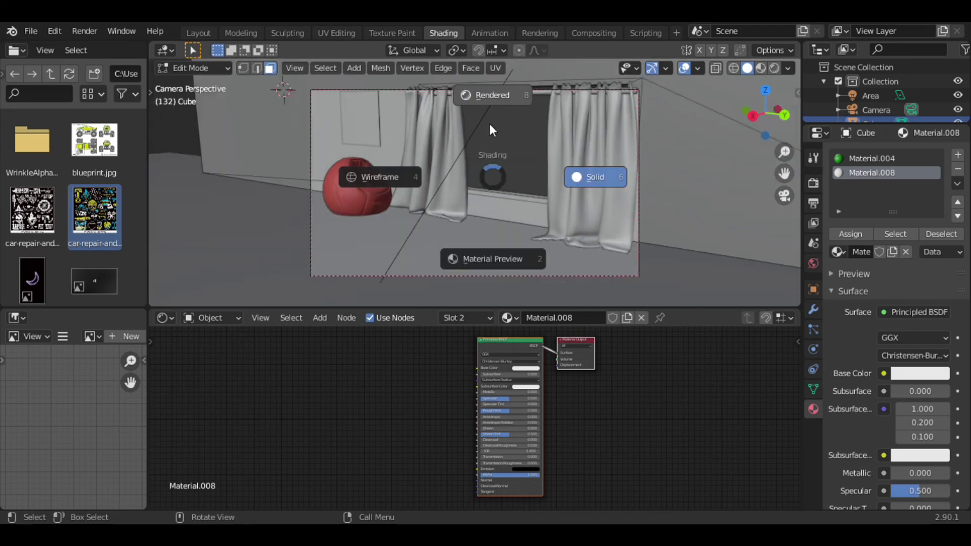
pyautogui.click(492, 124)
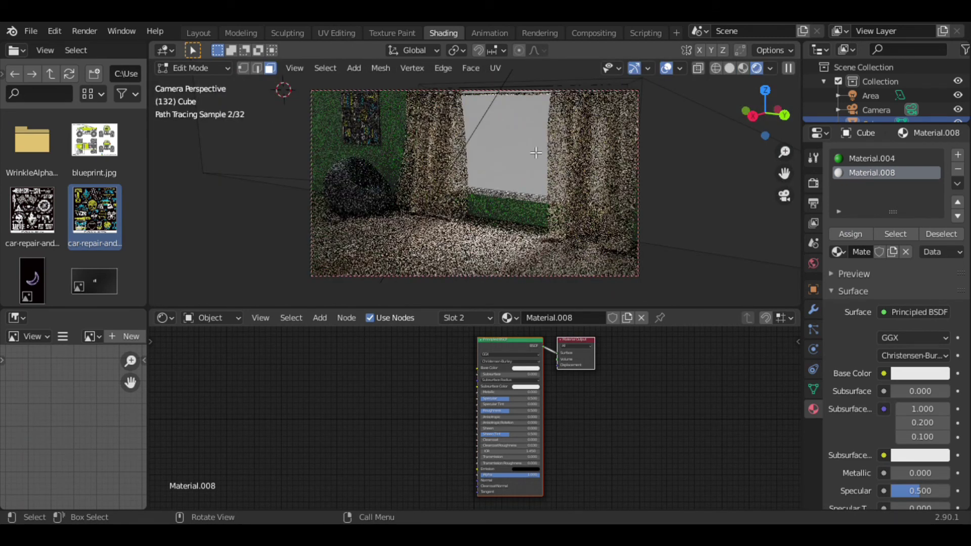